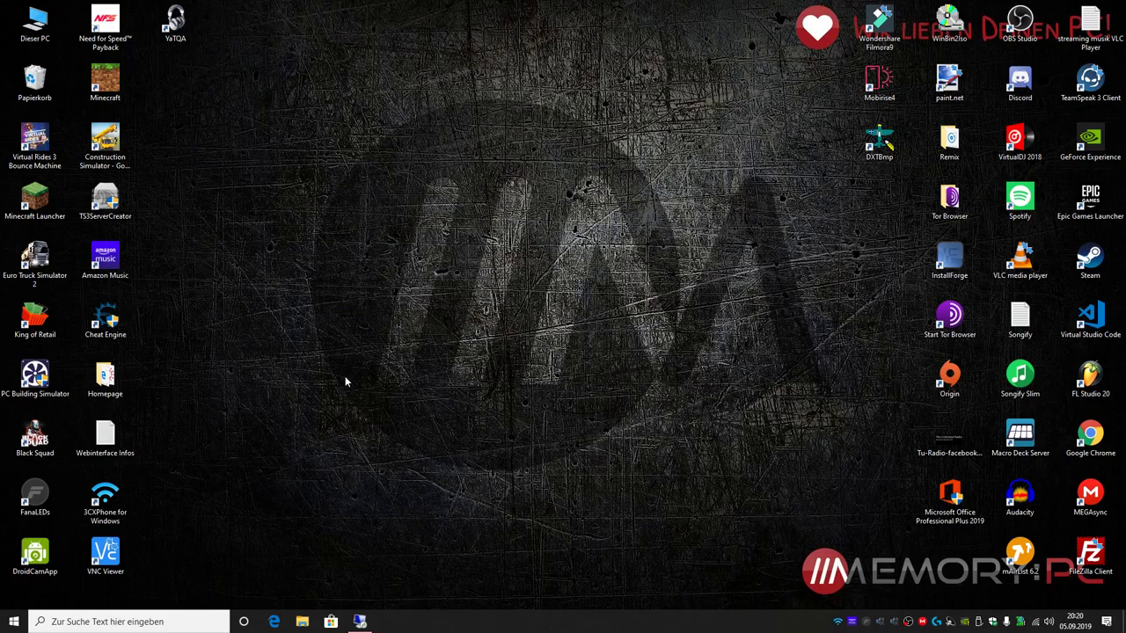
Step: Bring the full-screen Windows Server 2016 remote session with its SinusBot shortcuts to the front
click(360, 622)
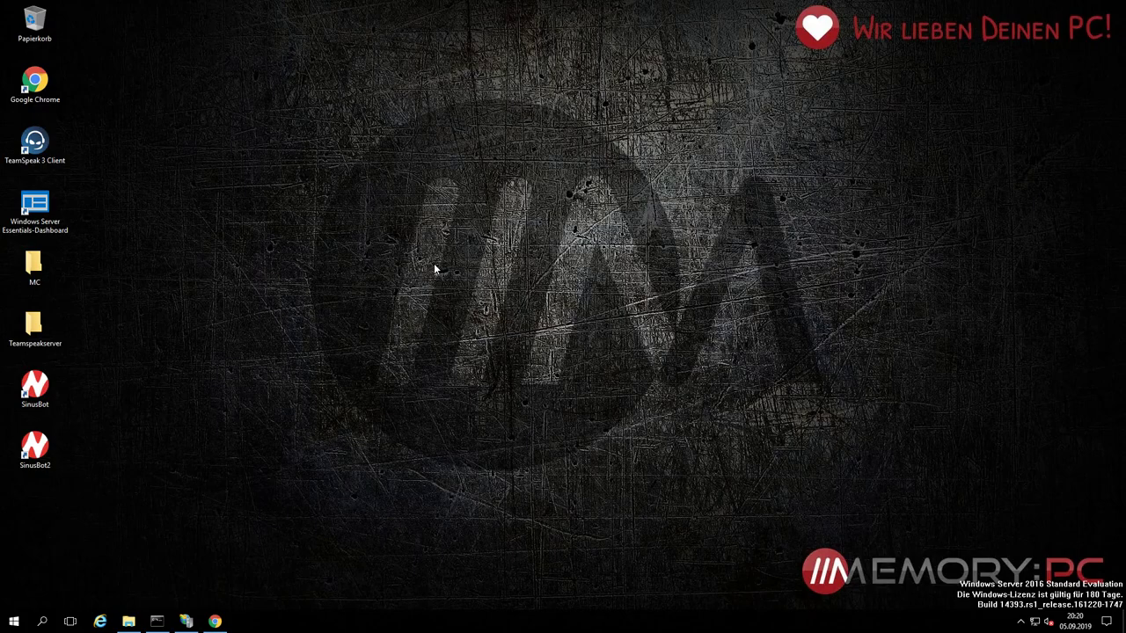
Step: In the server's browser, load the SinusBot page on port 8087 and log in with the admin account
click(215, 622)
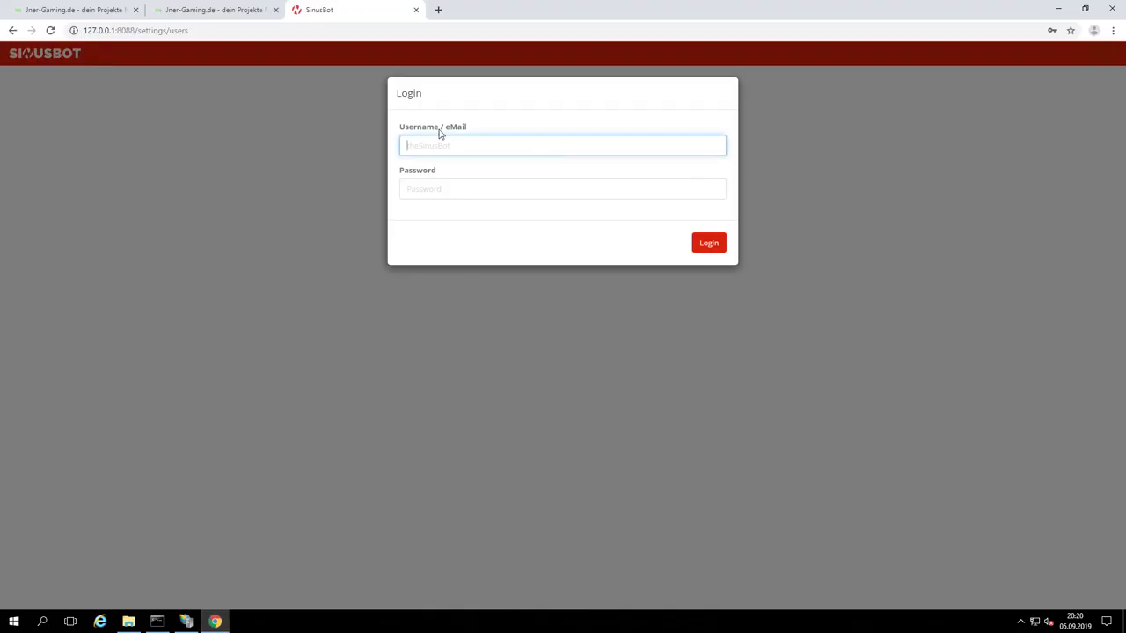
click(157, 33)
drag(188, 32, 132, 35)
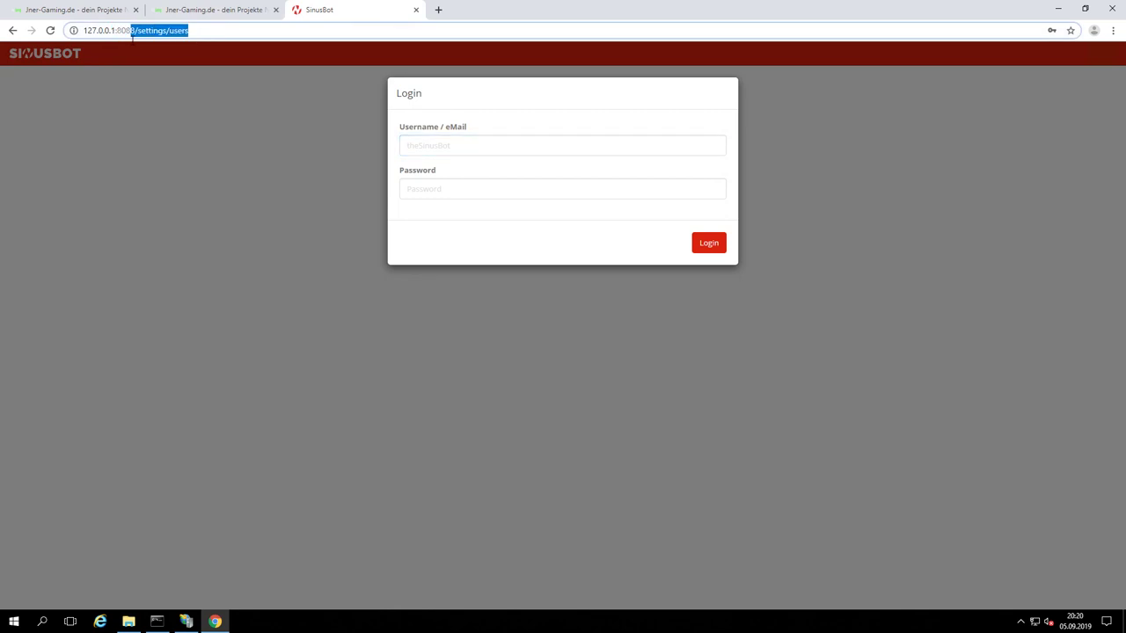
text(7.0.0.1:8087)
key(Return)
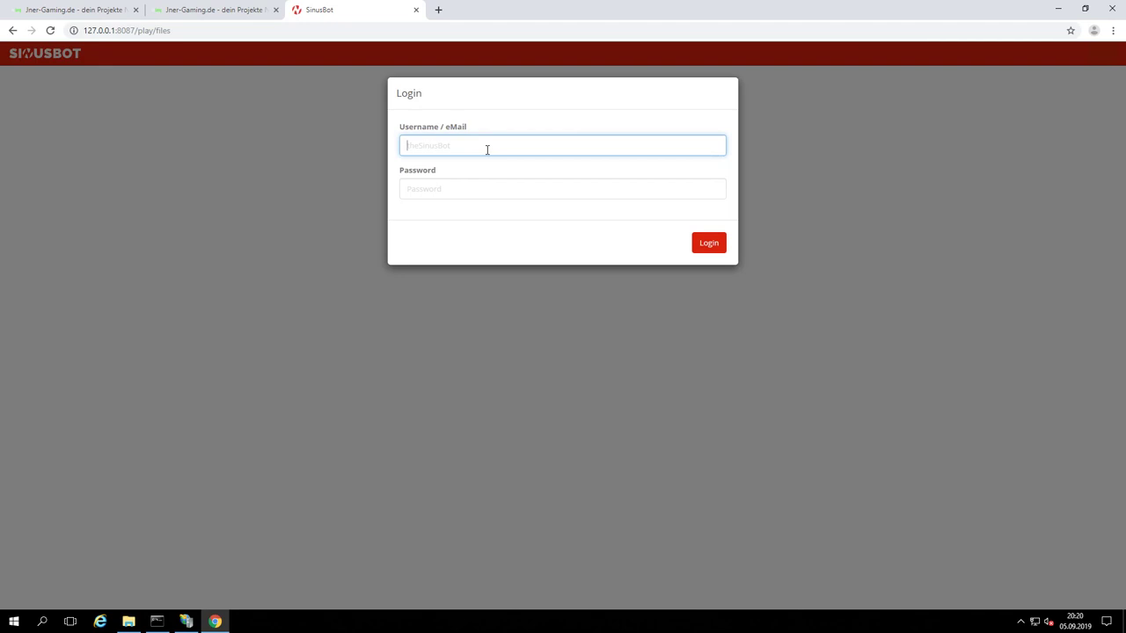
text(admin)
key(Tab)
text(a)
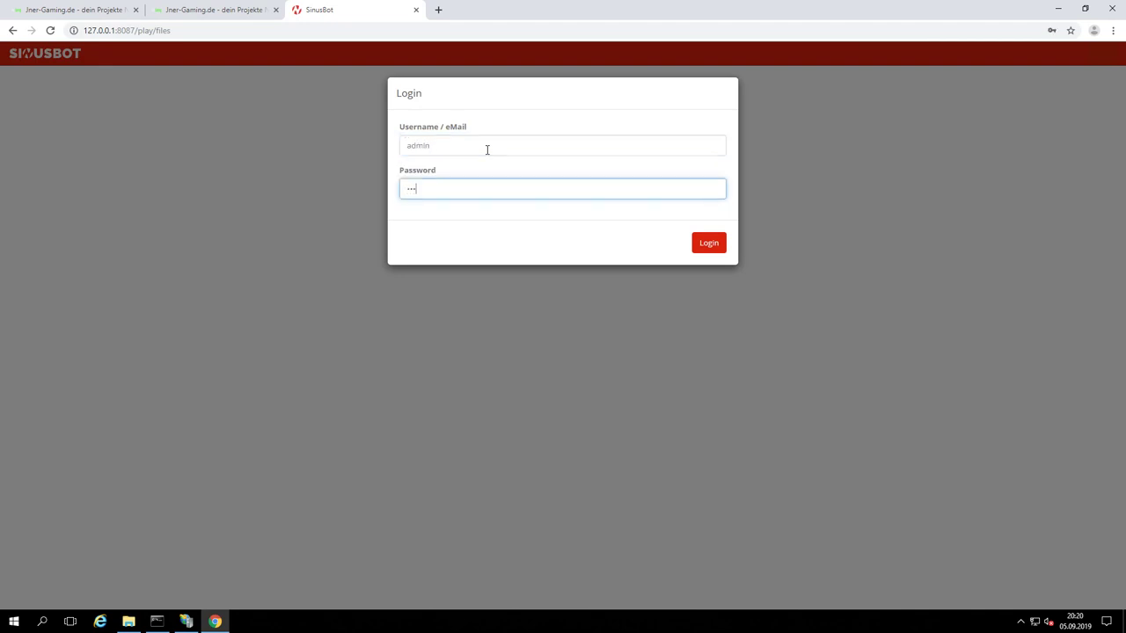
key(Return)
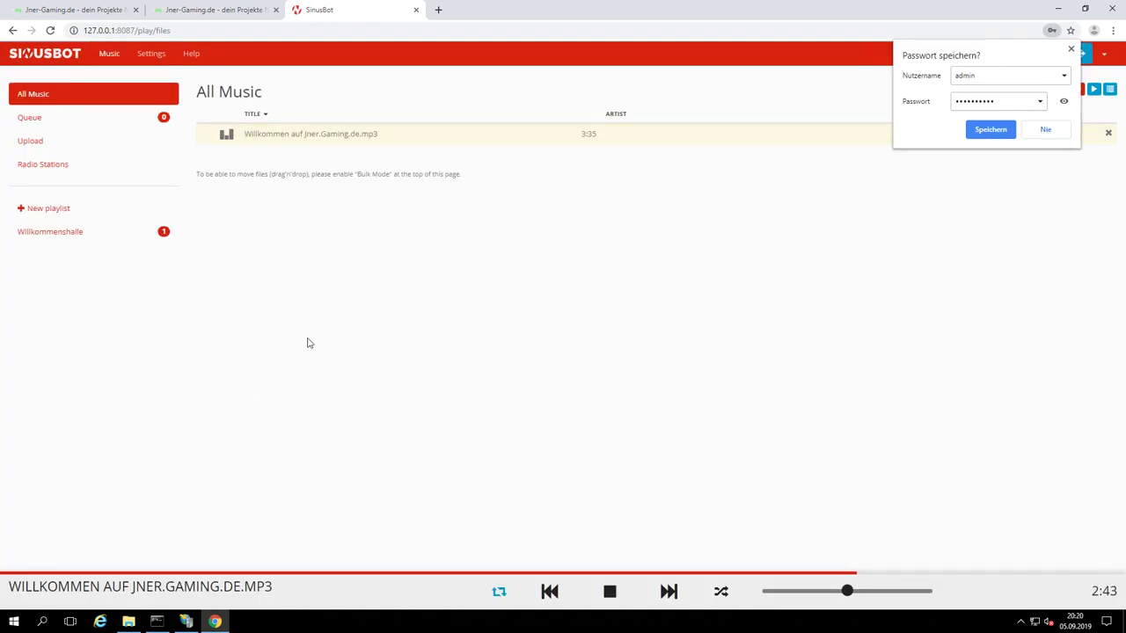
Step: Try adding instance 'test' under Settings > Instances, cancel on 'Limit exceeded', and close the tab
click(152, 54)
click(152, 54)
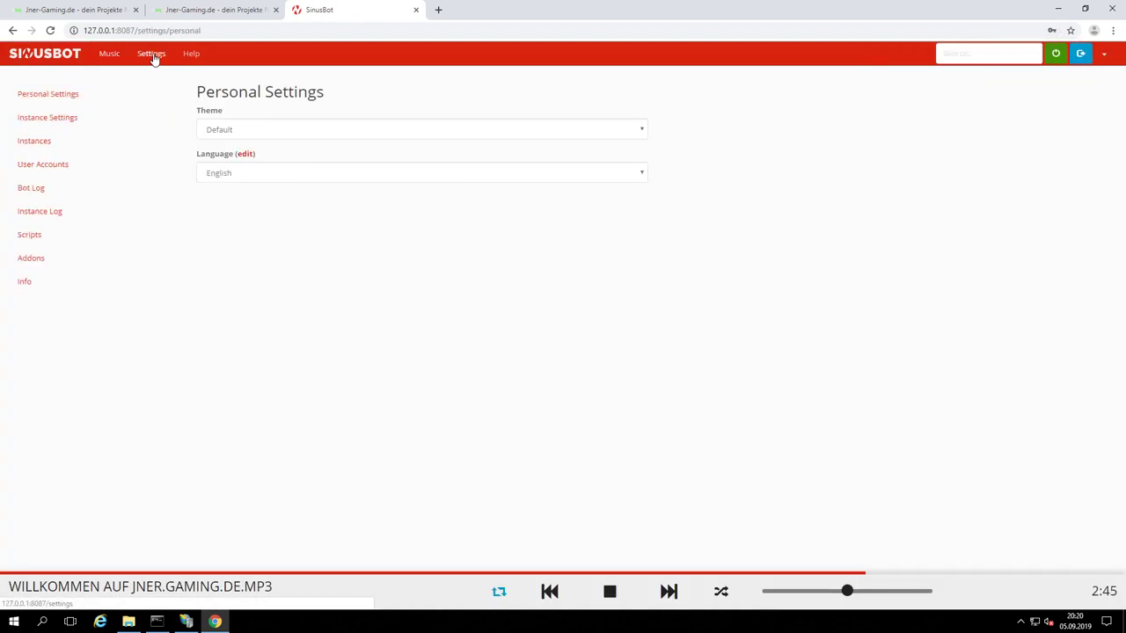
click(61, 141)
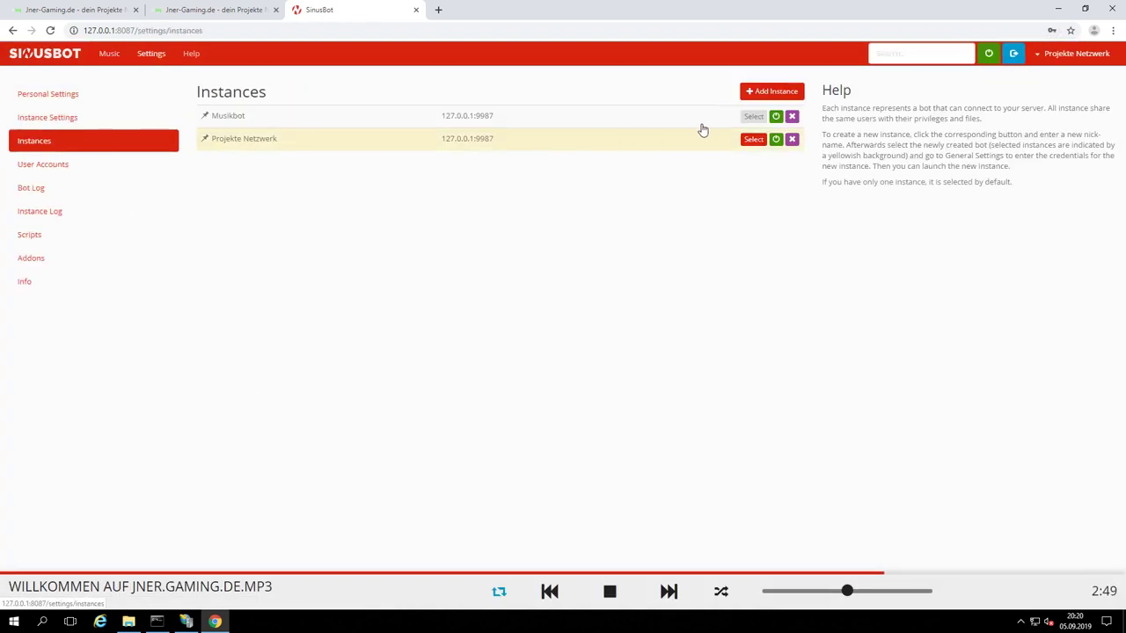
click(755, 92)
text(test)
click(717, 249)
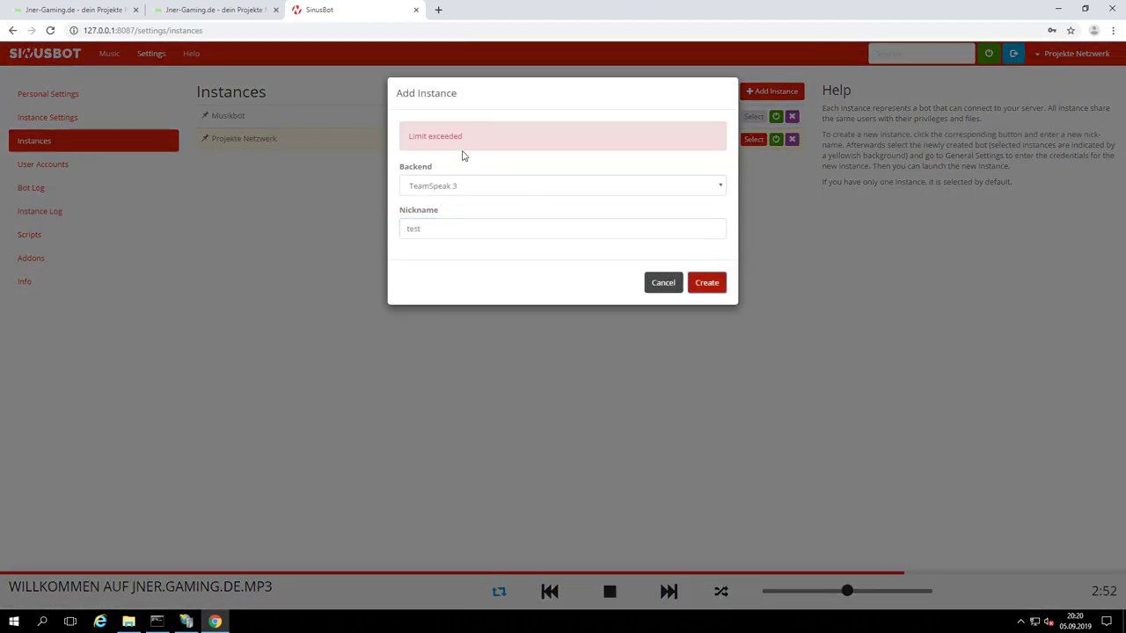
drag(409, 136, 483, 142)
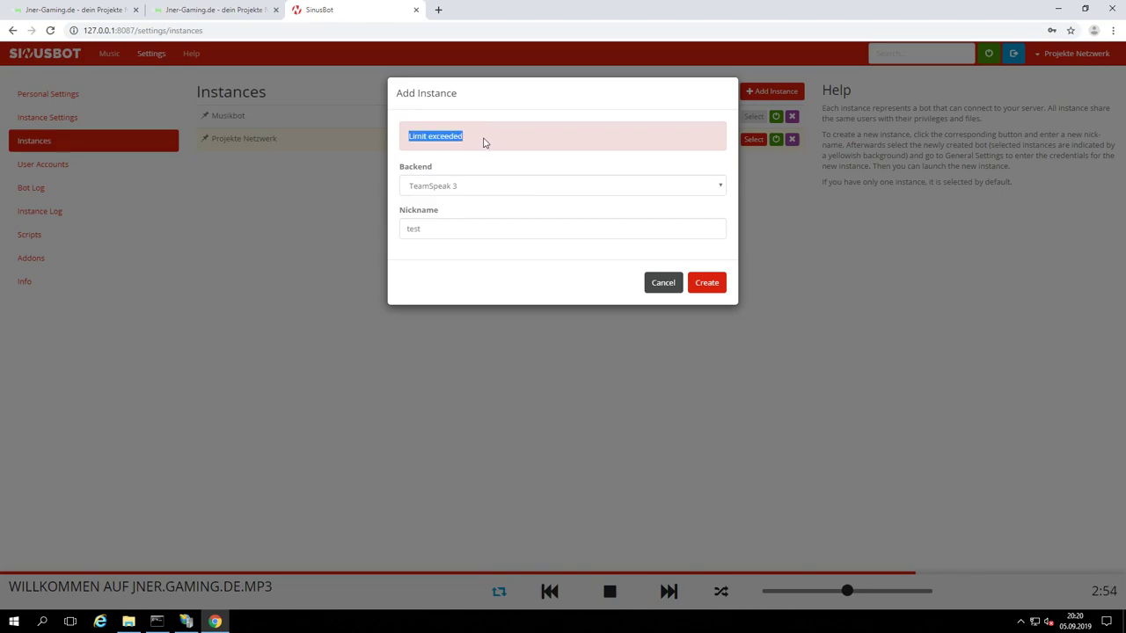
click(662, 283)
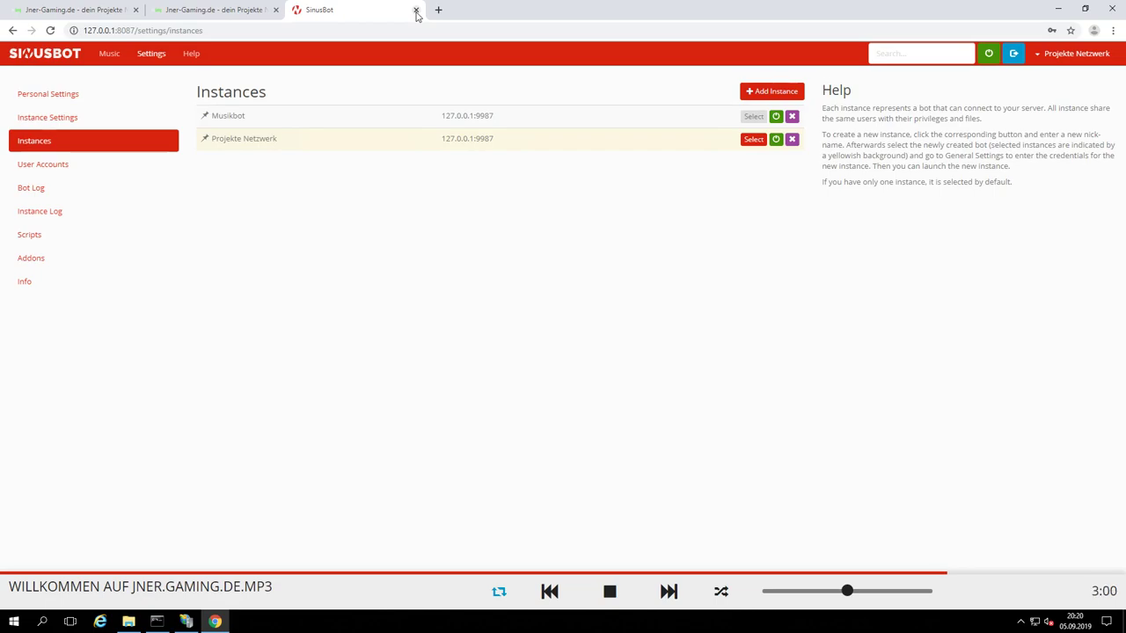
click(416, 11)
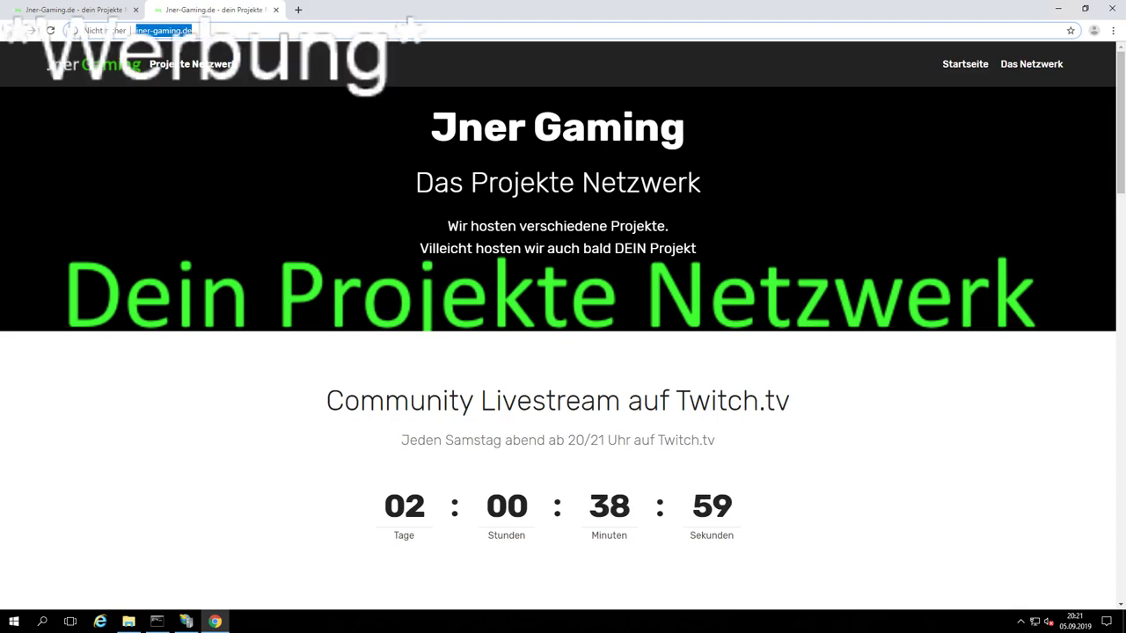
Step: Scroll through the jner-gaming.de homepage and back to the top, then minimize Chrome
click(326, 473)
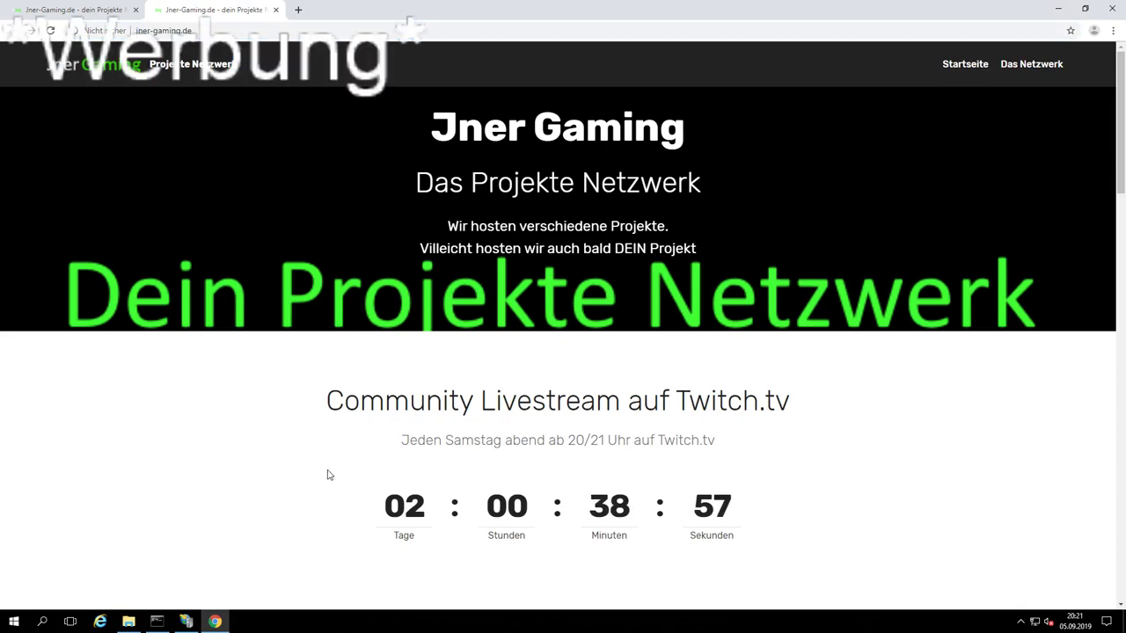
scroll(327, 475, down, 2)
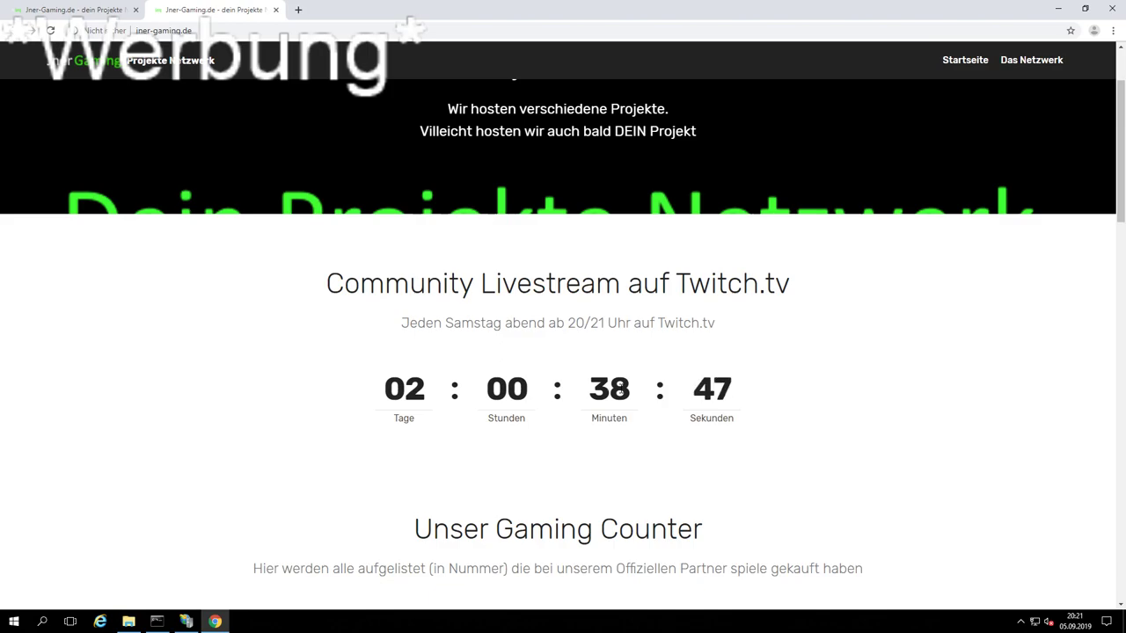
scroll(620, 388, up, 2)
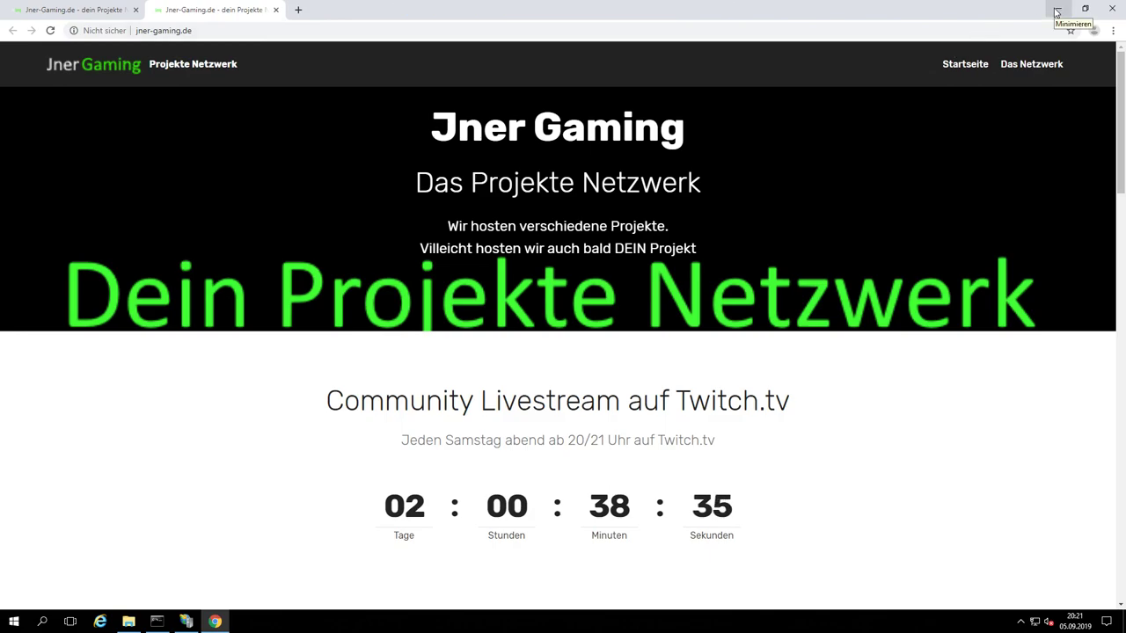
click(1057, 10)
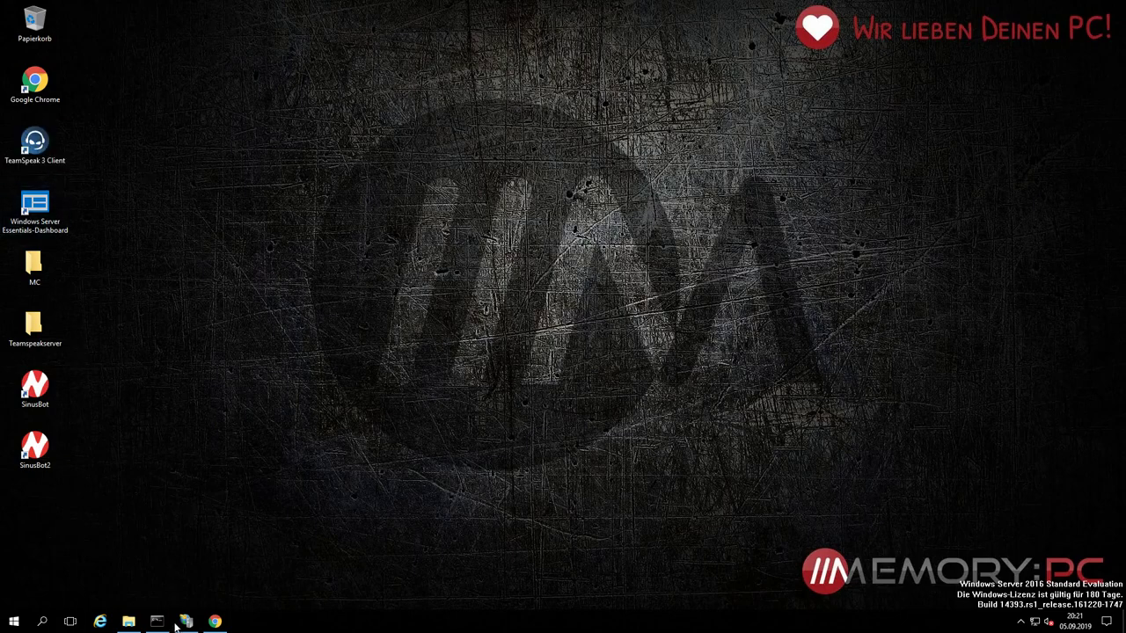
Step: In File Explorer, go to the Downloads folder and launch the sinusbot-setup installer
click(128, 621)
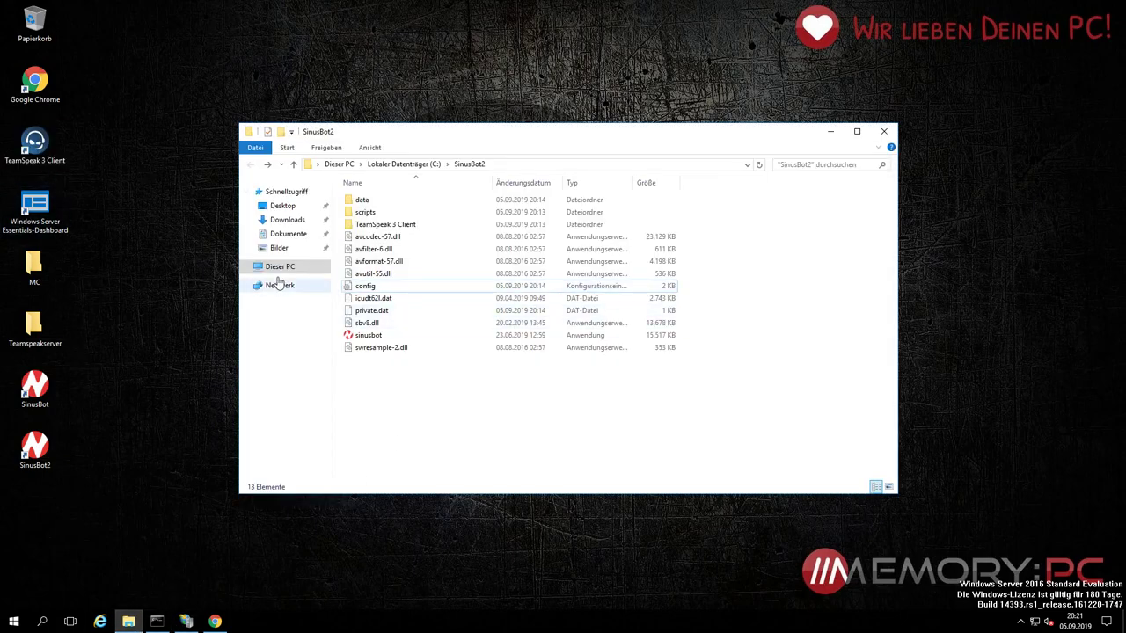
click(276, 268)
click(394, 287)
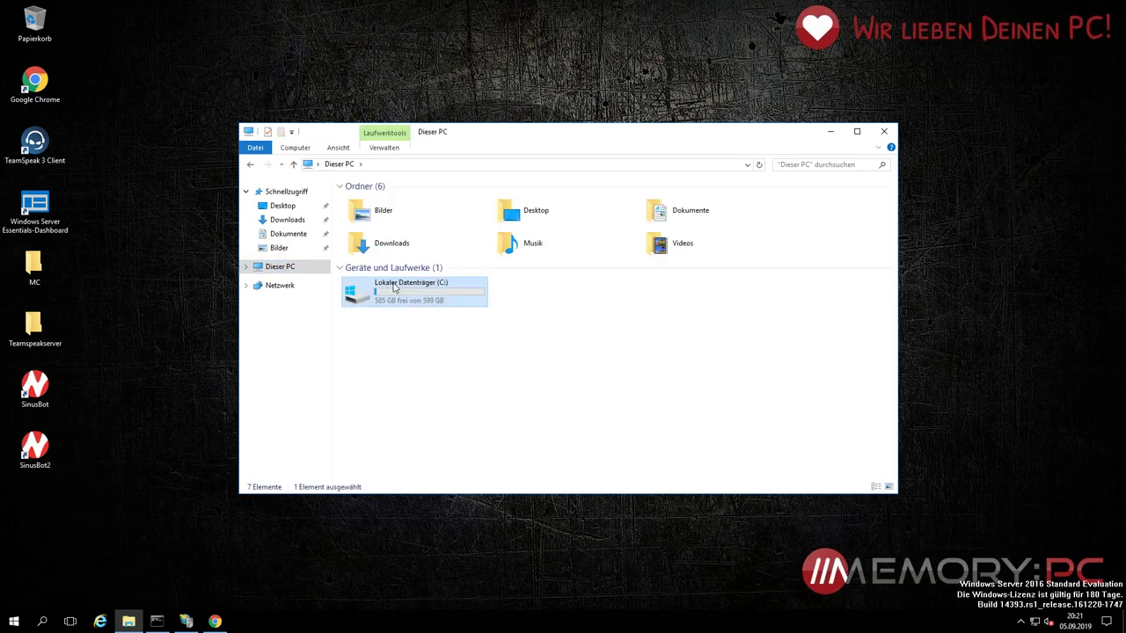
double_click(394, 286)
key(alt+Left)
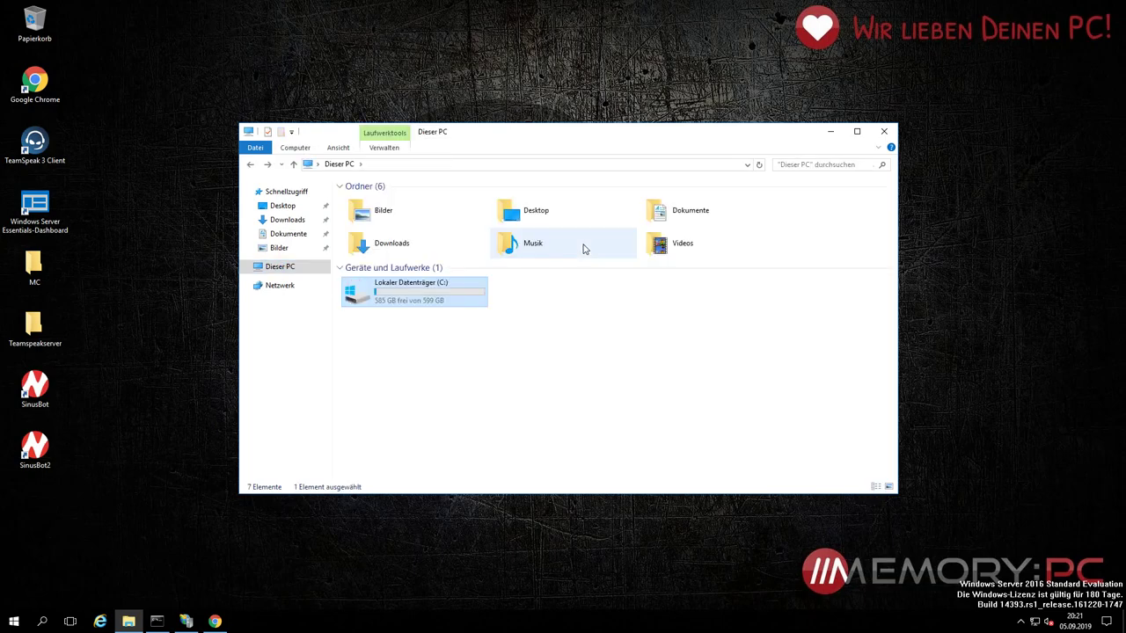
double_click(425, 254)
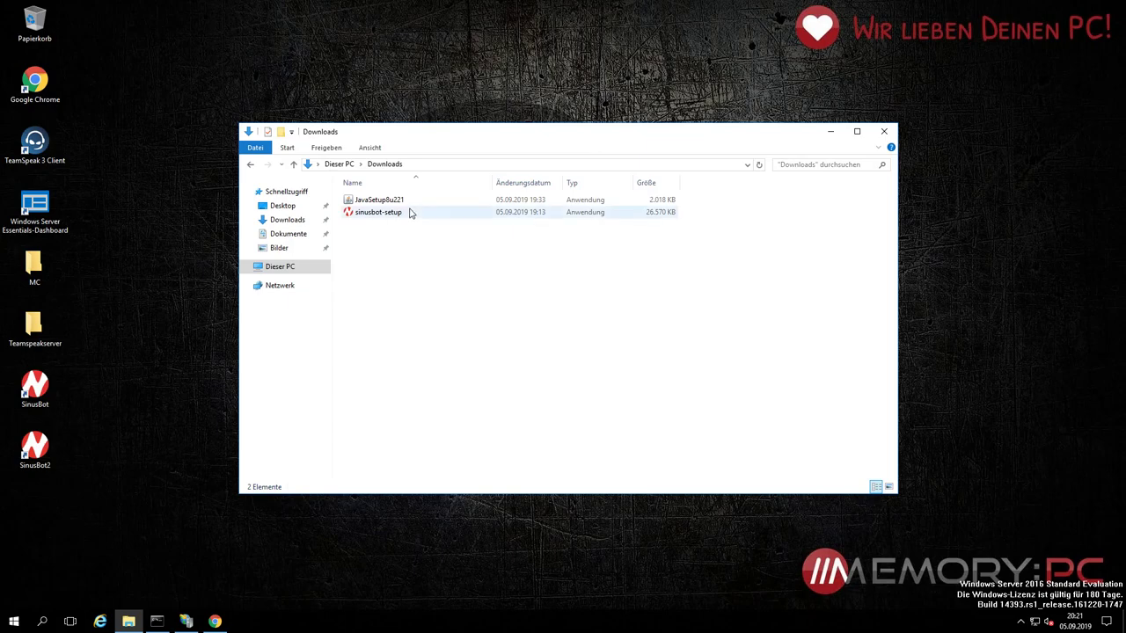
double_click(409, 213)
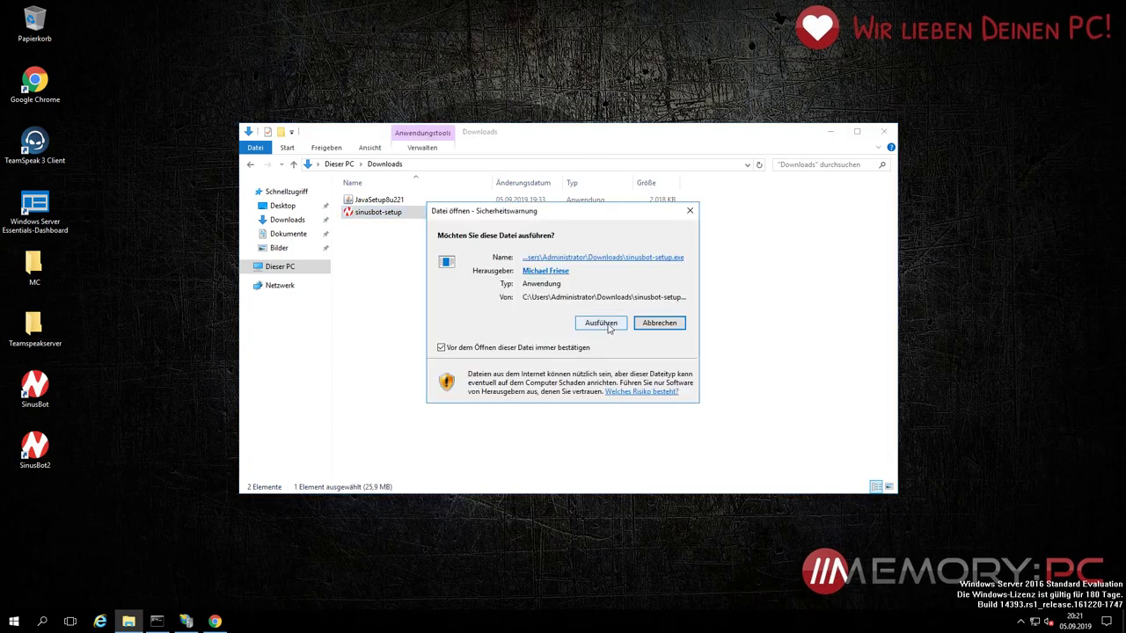
Step: Install SinusBot with TeamSpeak 3 support into C:\SinusBot3 and finish the wizard
click(609, 326)
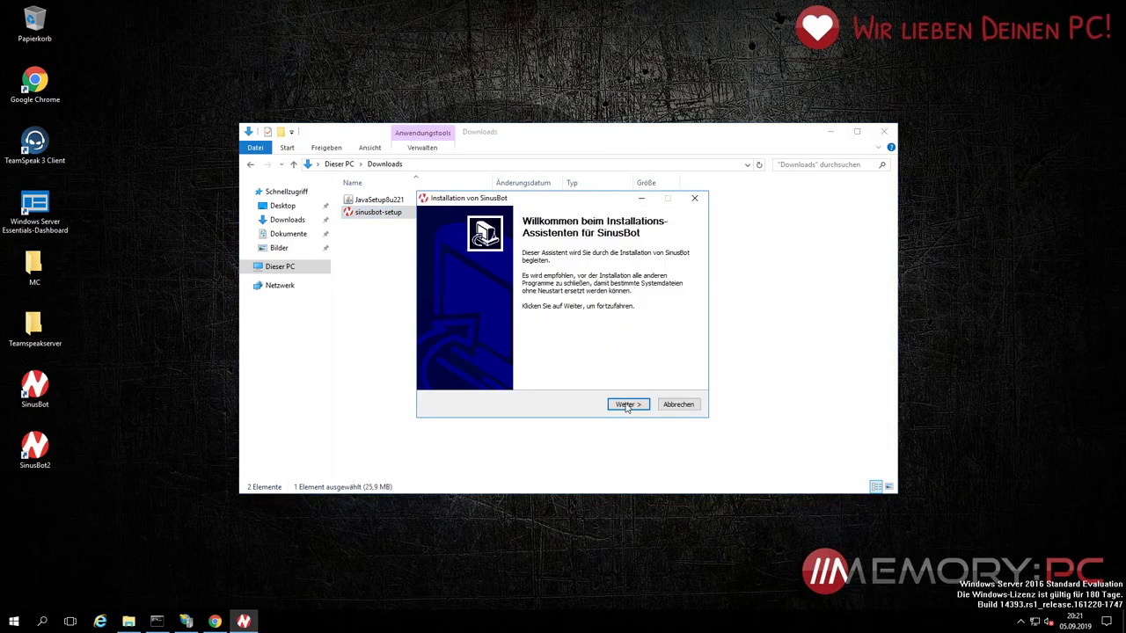
click(626, 406)
click(627, 406)
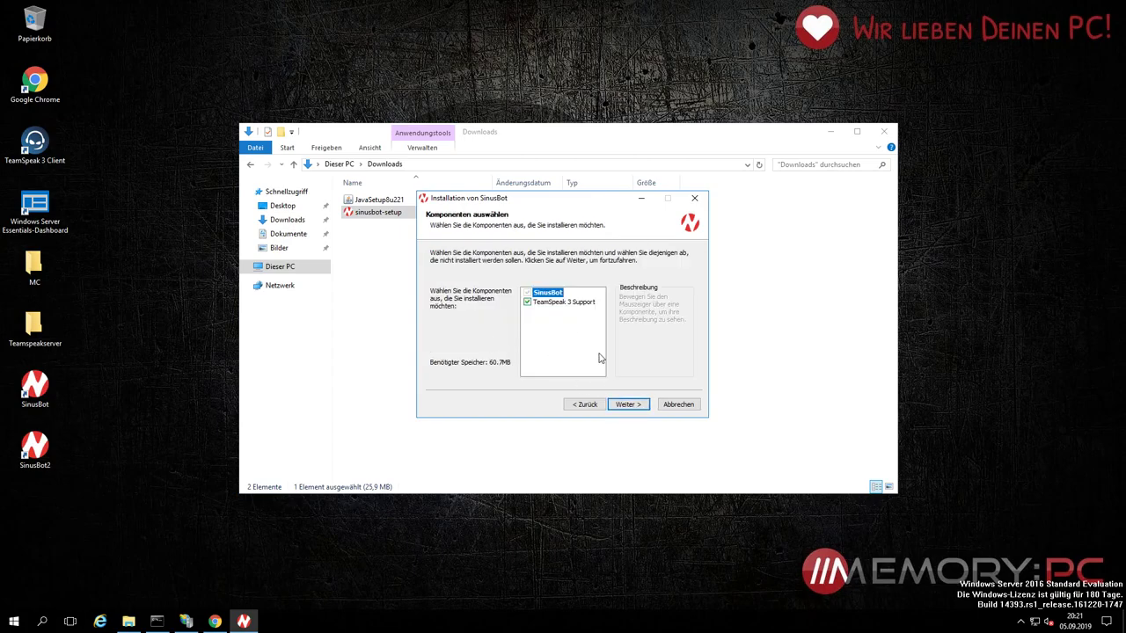
click(626, 404)
click(541, 337)
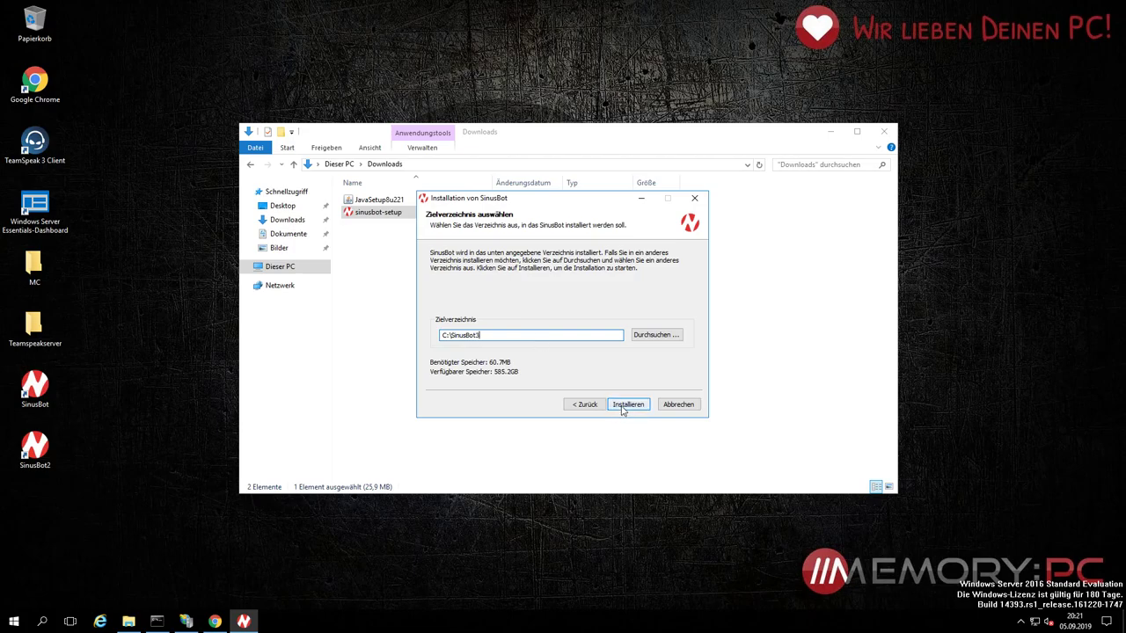
click(627, 405)
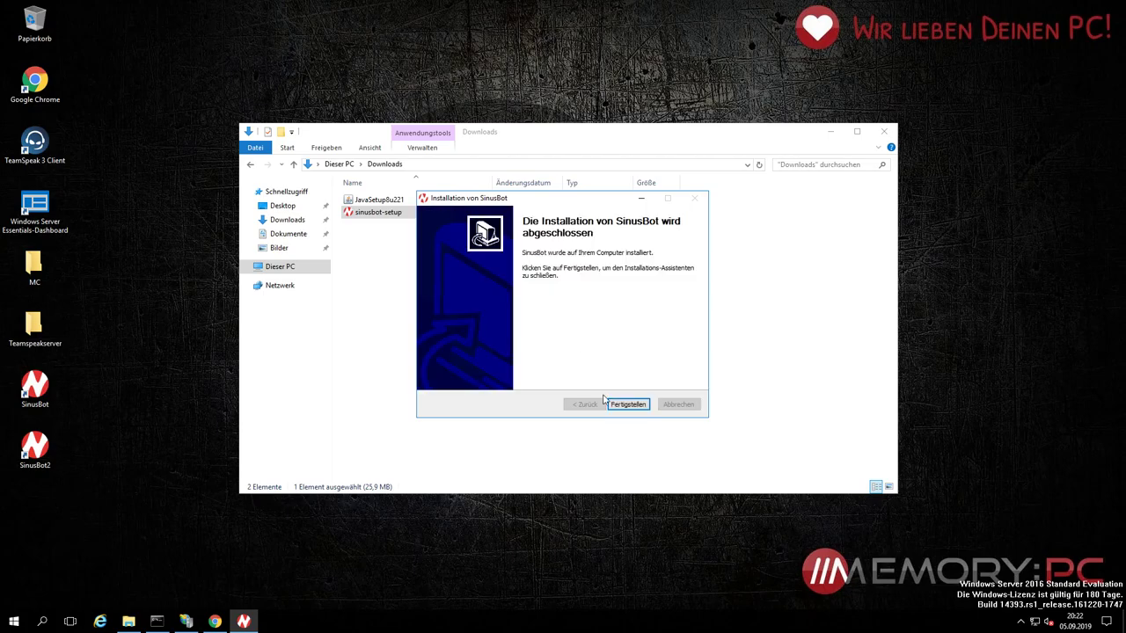
click(627, 405)
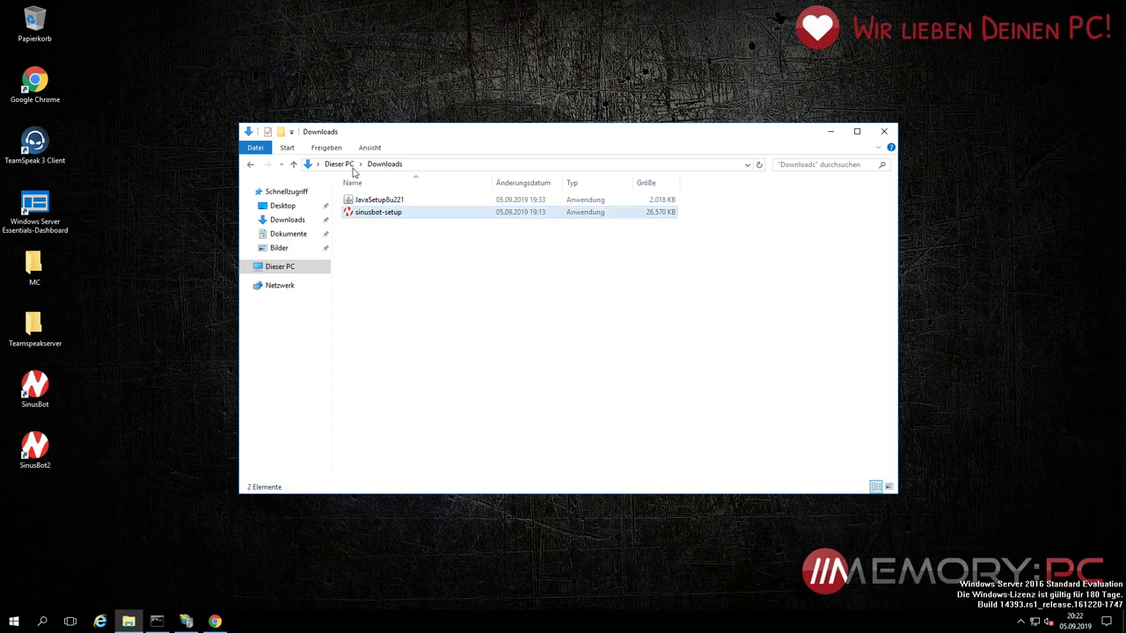
Step: Rename the existing SinusBot desktop shortcut to SinusBot3 and place it below SinusBot2
click(347, 164)
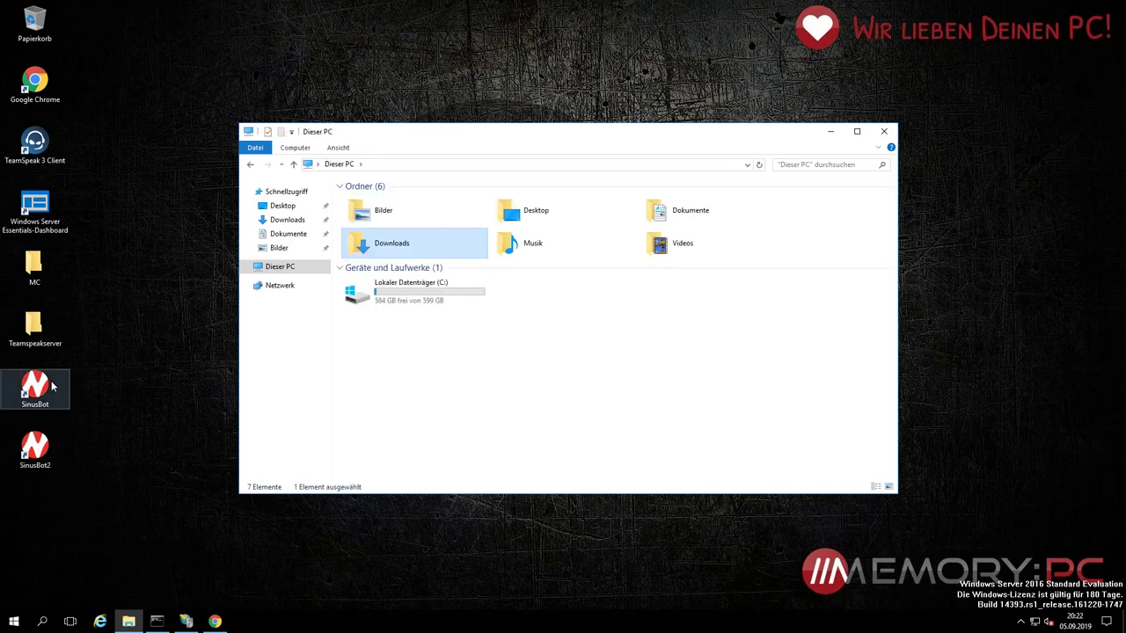
click(444, 282)
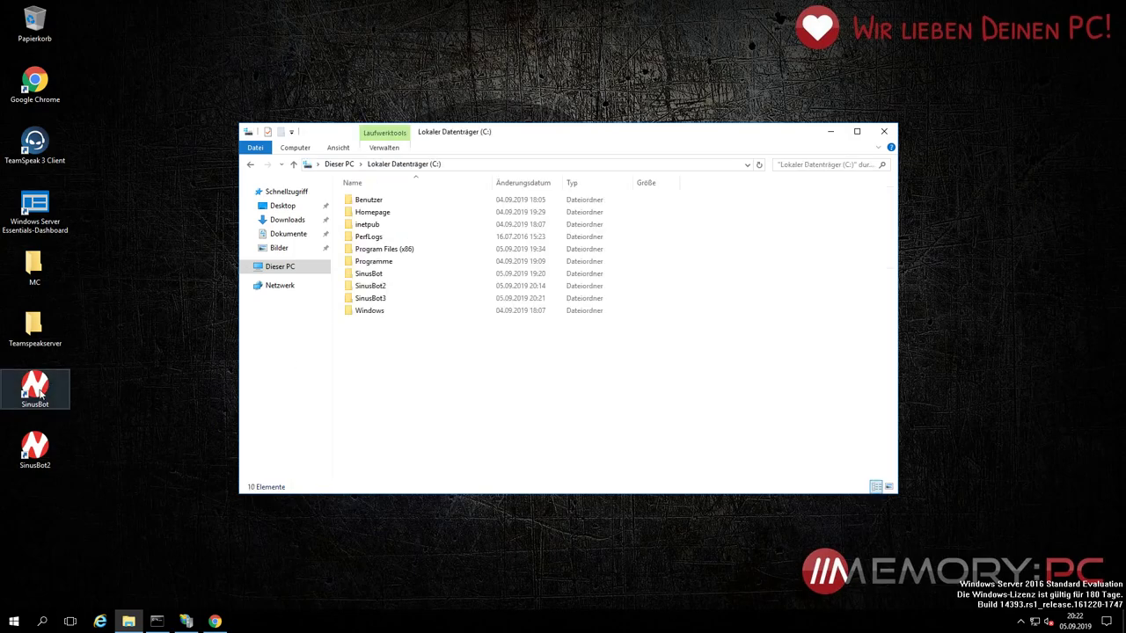
right_click(38, 389)
click(80, 583)
text(SinusBot3)
key(Return)
drag(36, 389, 35, 509)
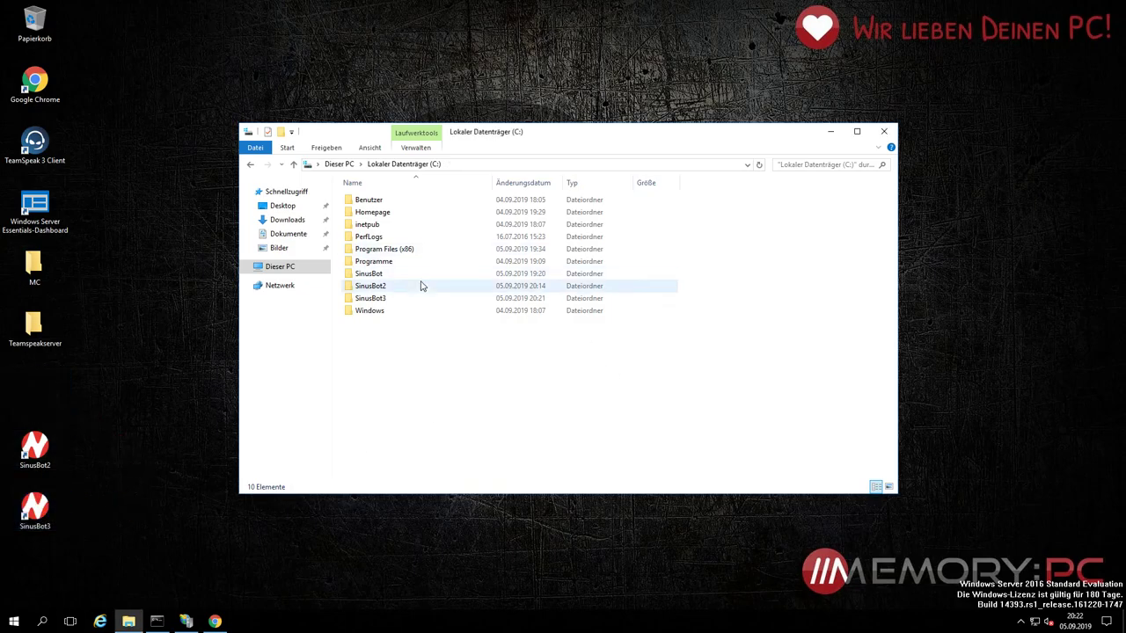
Step: Create a desktop shortcut to sinusbot.exe from C:\SinusBot, restoring it after an accidental delete
double_click(411, 276)
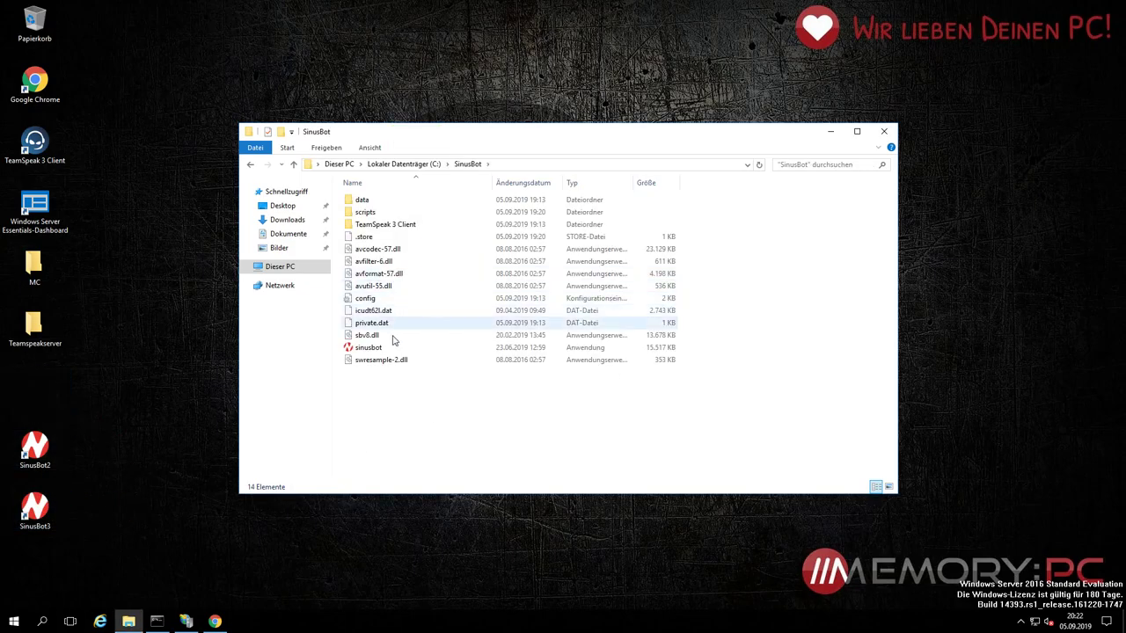
right_click(391, 347)
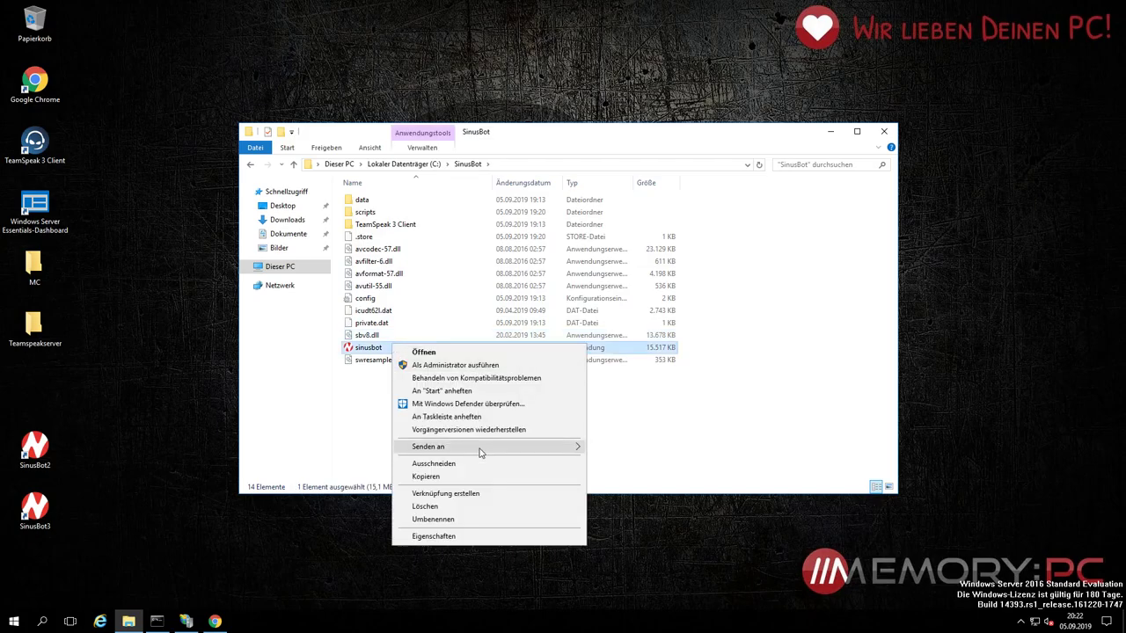
mouse_move(484, 450)
click(634, 463)
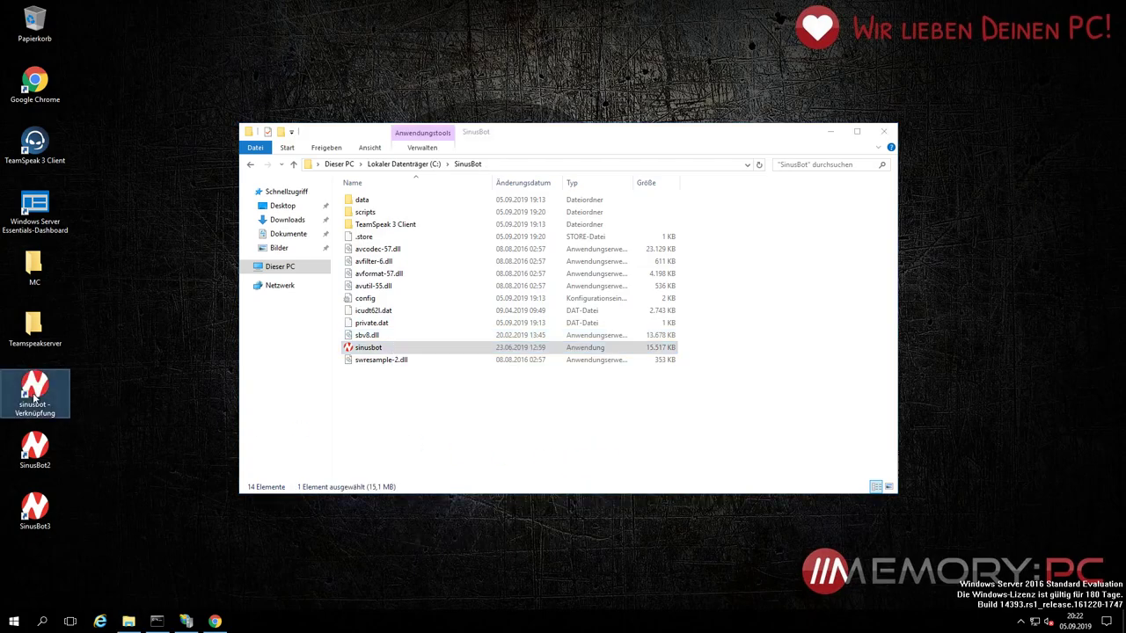
right_click(44, 405)
click(99, 364)
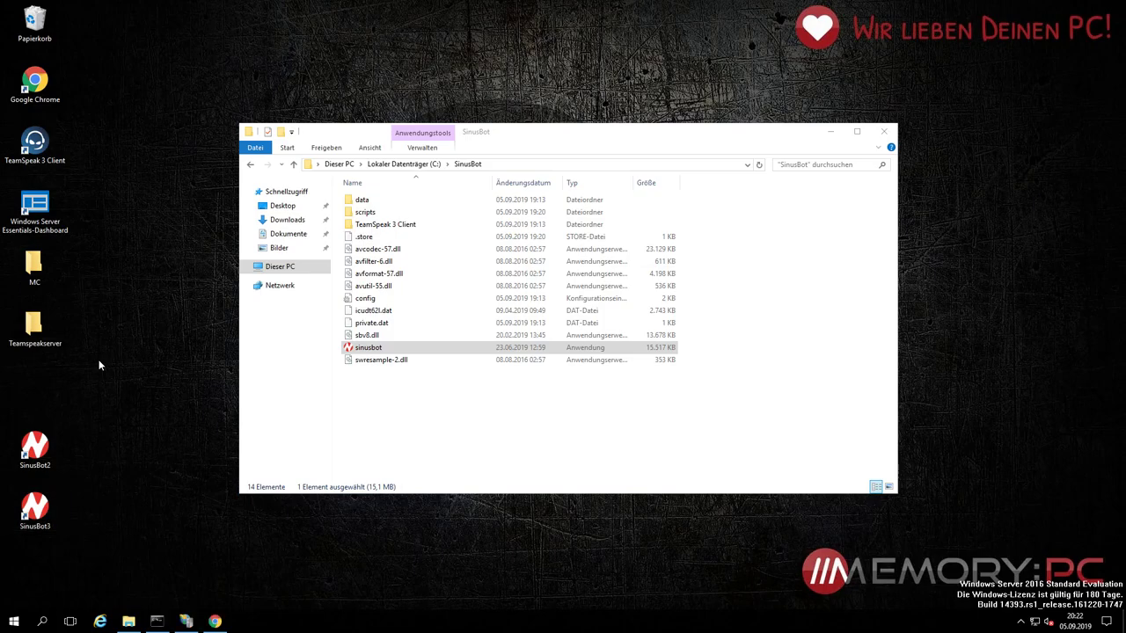
key(ctrl+z)
Step: Rename the new shortcut to 'Sinusbot' and go back up to the C: drive
right_click(52, 382)
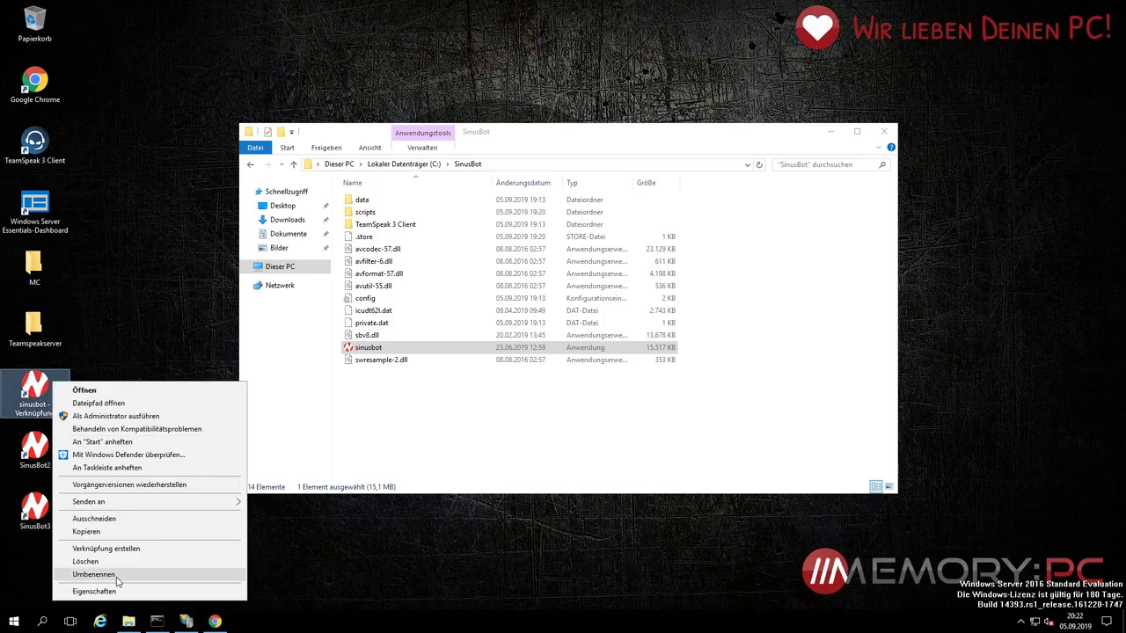
click(93, 575)
text(Sin)
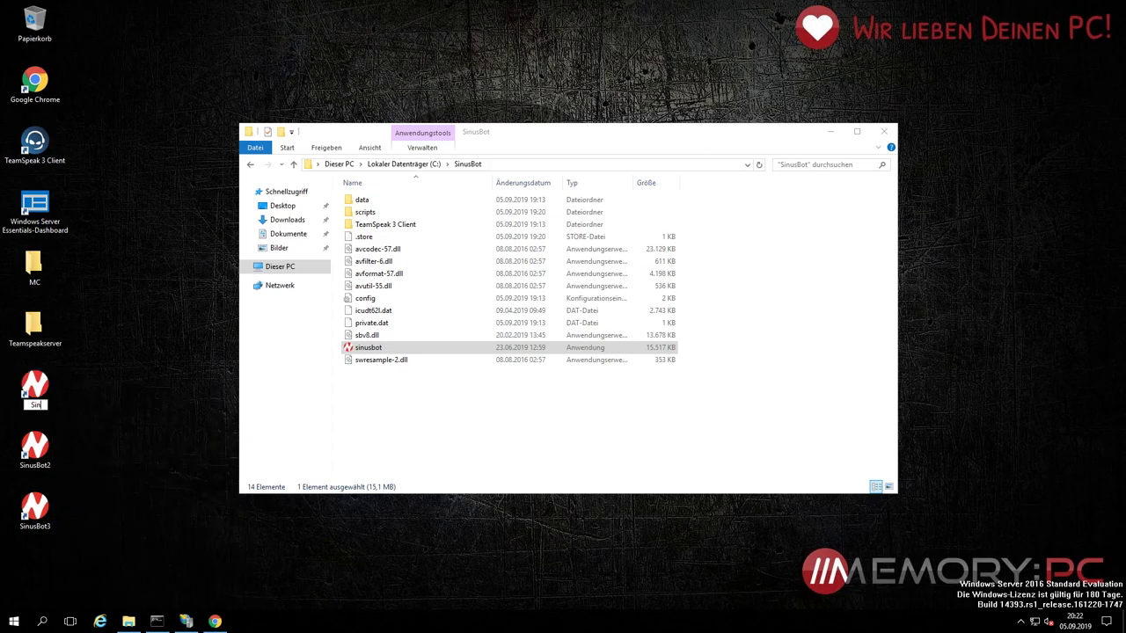
text(usbot)
key(Return)
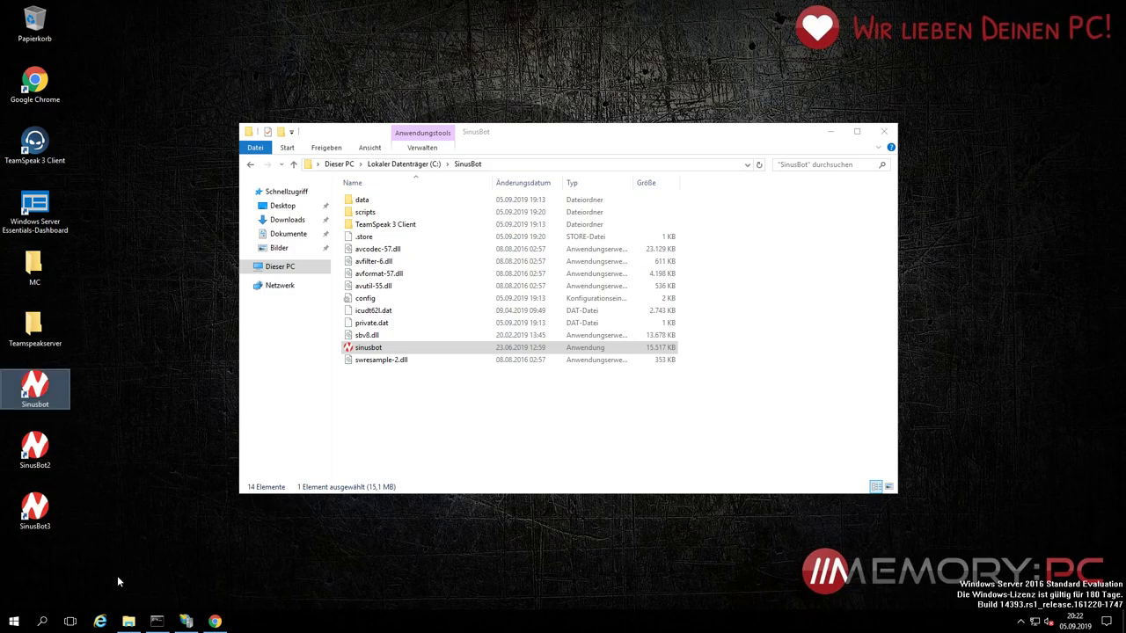
click(513, 441)
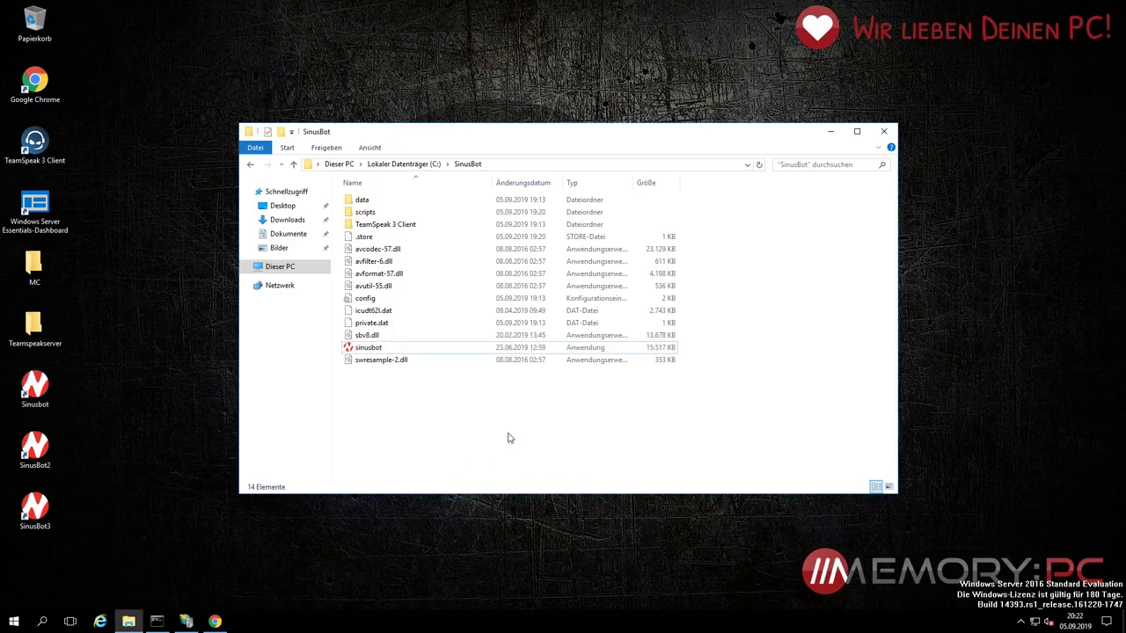
key(BackSpace)
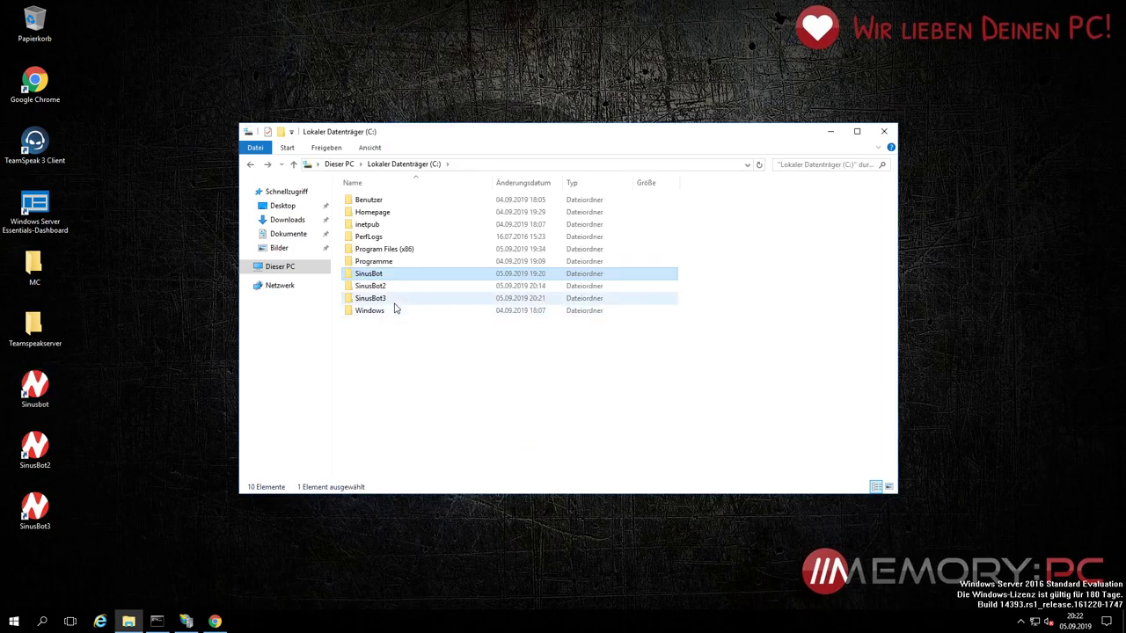
Step: Open SinusBot3's config in Notepad to confirm ListenPort 8081, then close Notepad and Explorer
double_click(395, 300)
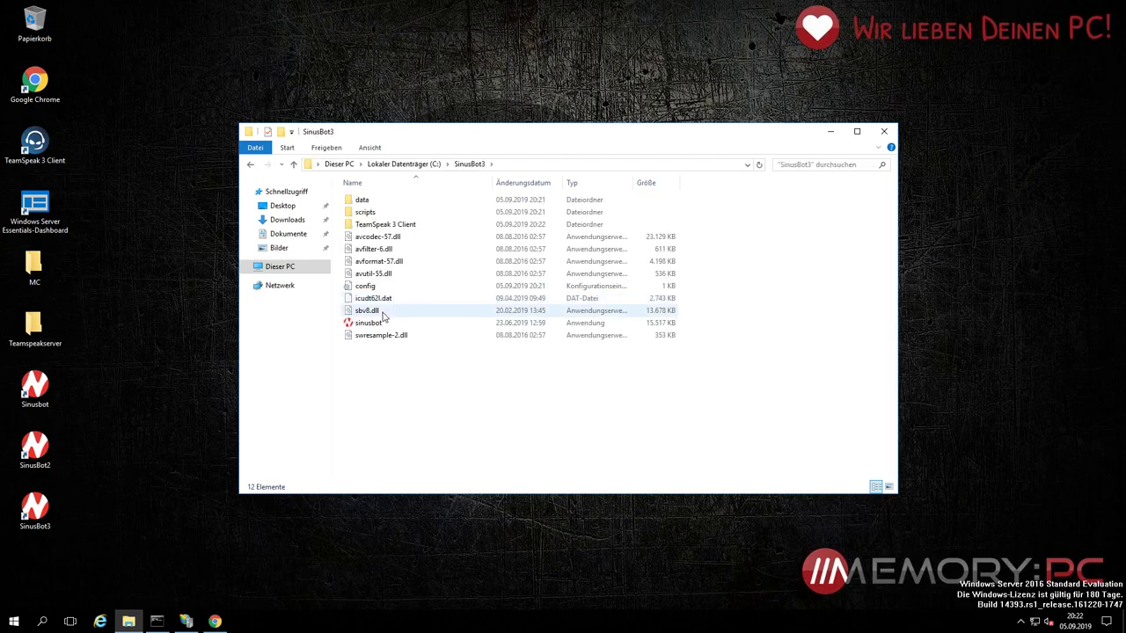
double_click(386, 287)
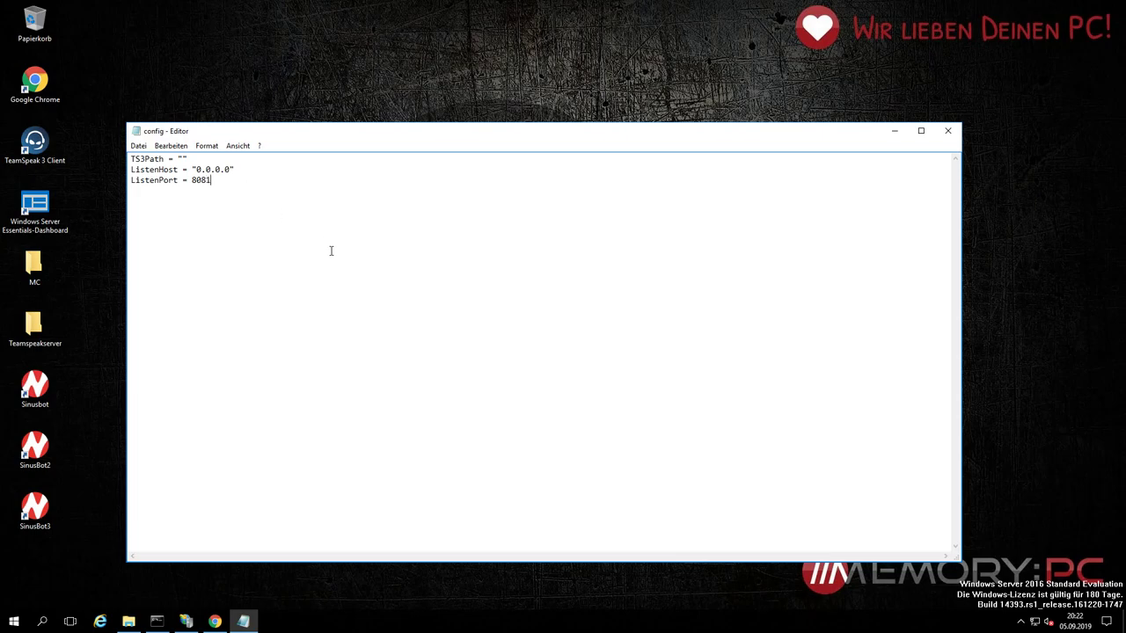
click(947, 130)
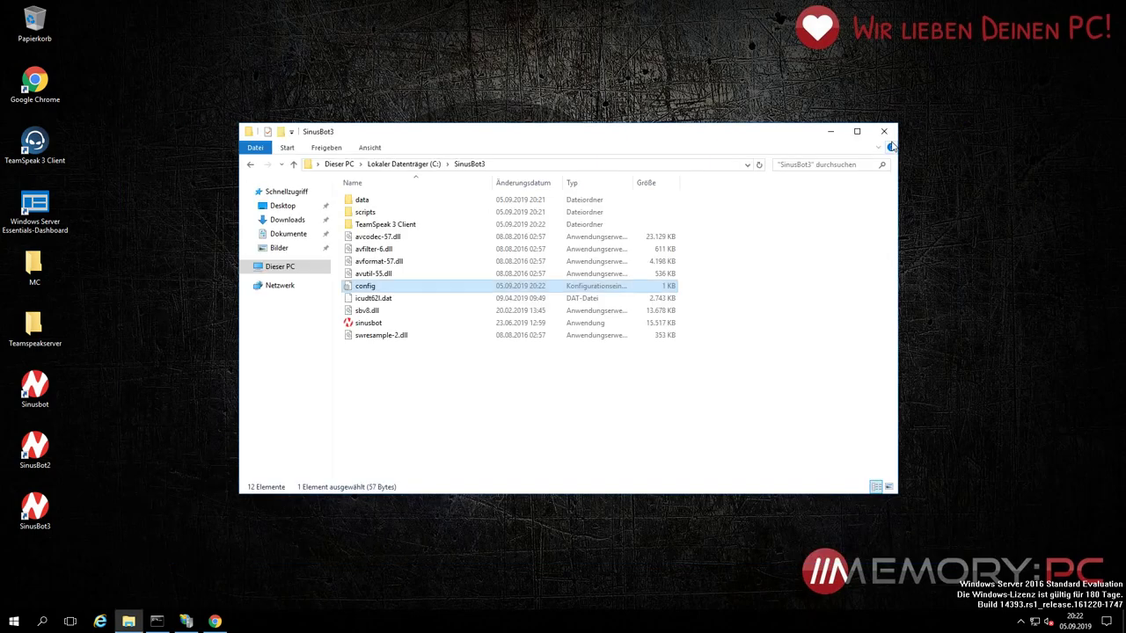
click(887, 134)
click(1020, 621)
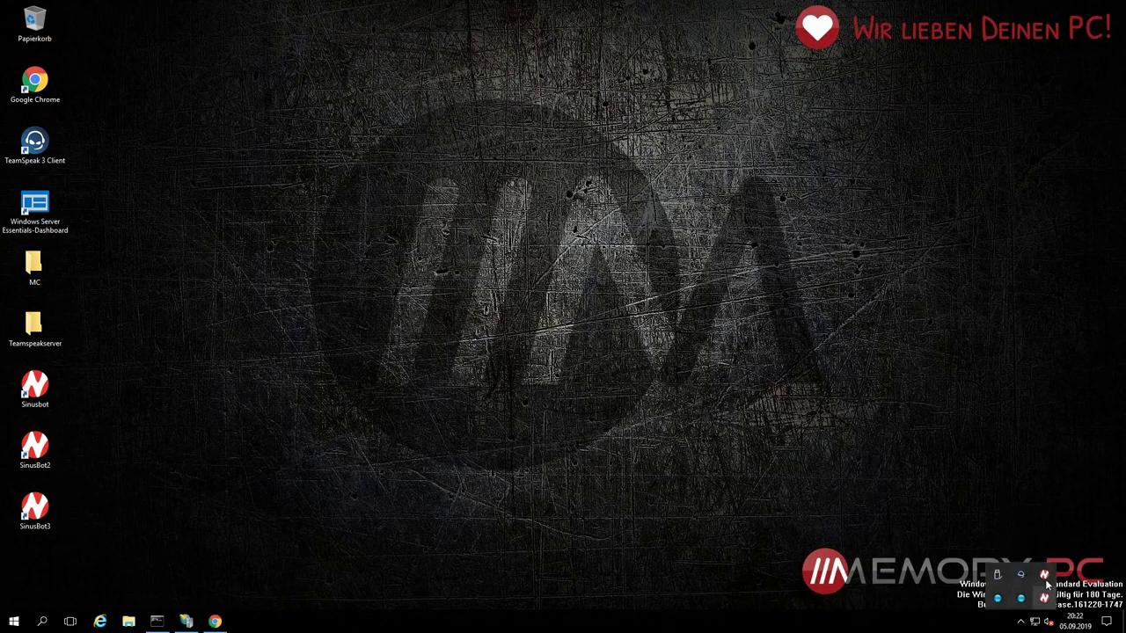
Step: Launch SinusBot3, set a new password for the admin user account, then close Chrome
click(1021, 599)
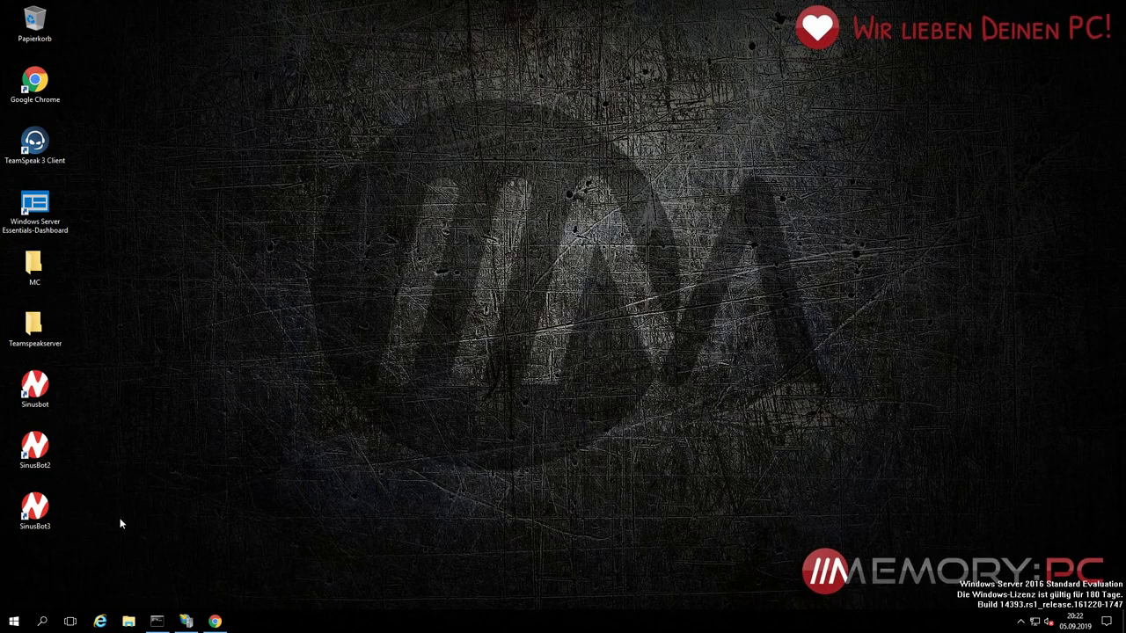
double_click(34, 506)
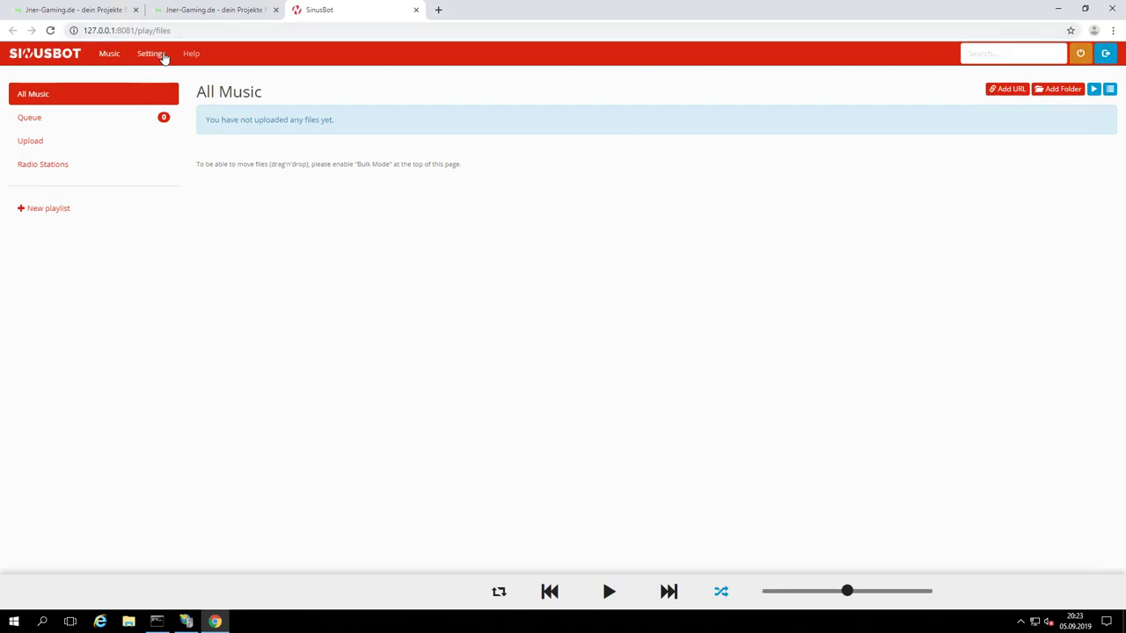
click(163, 57)
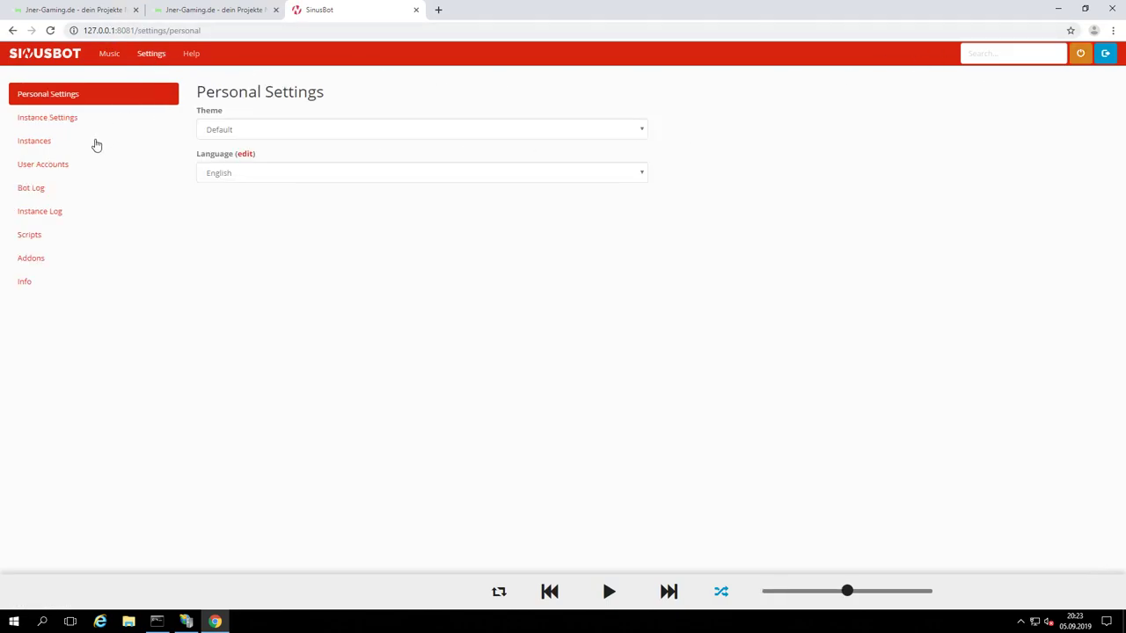
click(76, 166)
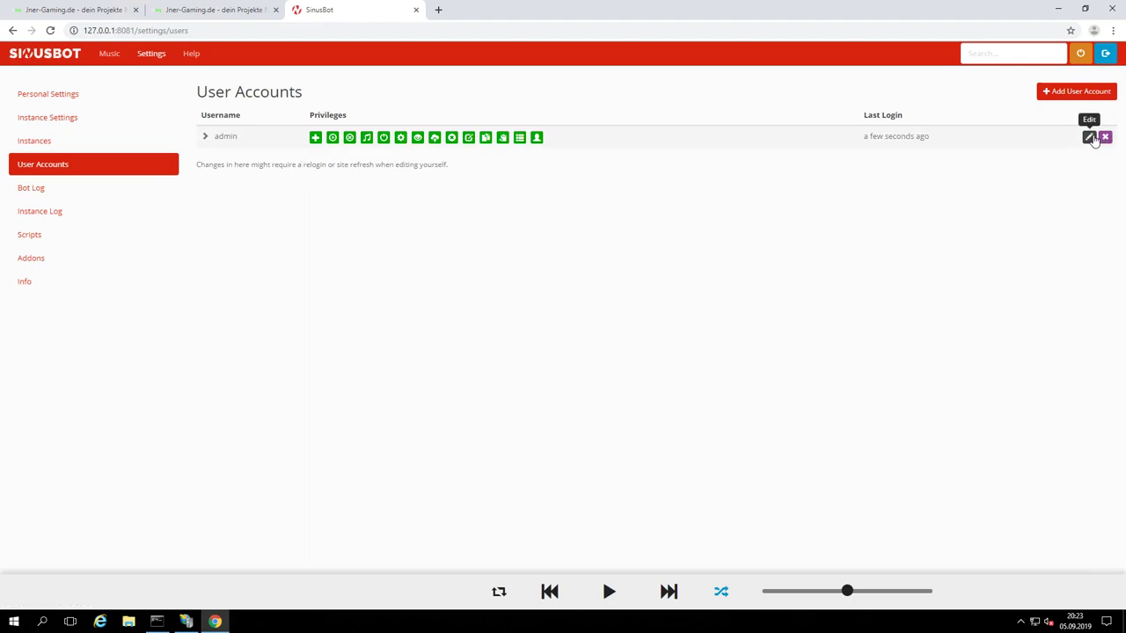
click(1091, 138)
click(551, 180)
text(12)
key(Tab)
text(10)
key(Return)
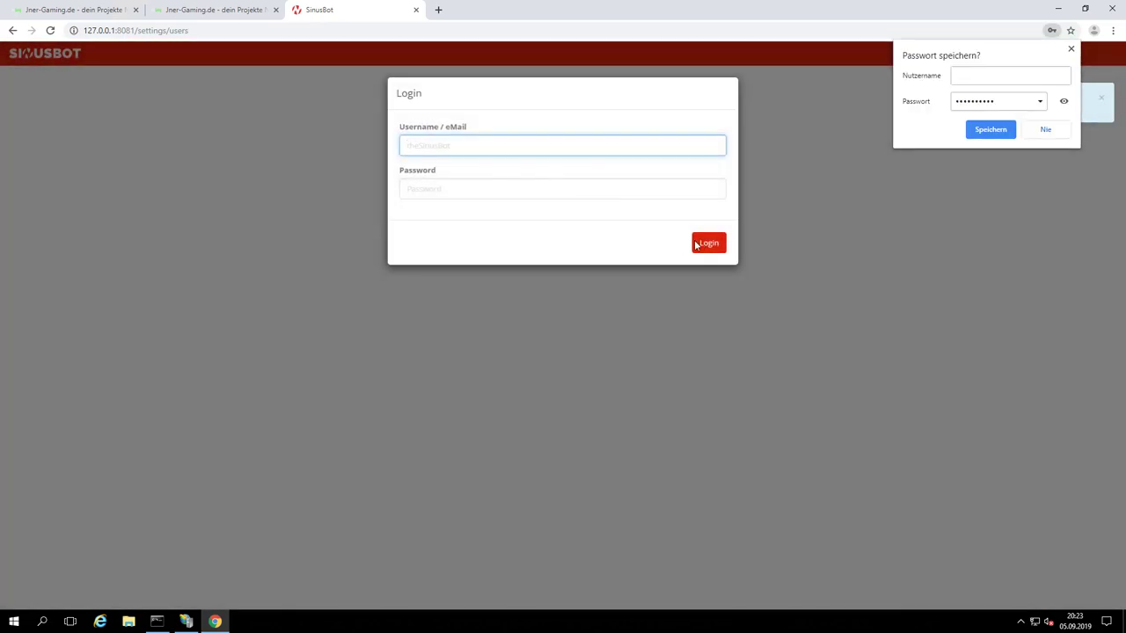
click(1111, 8)
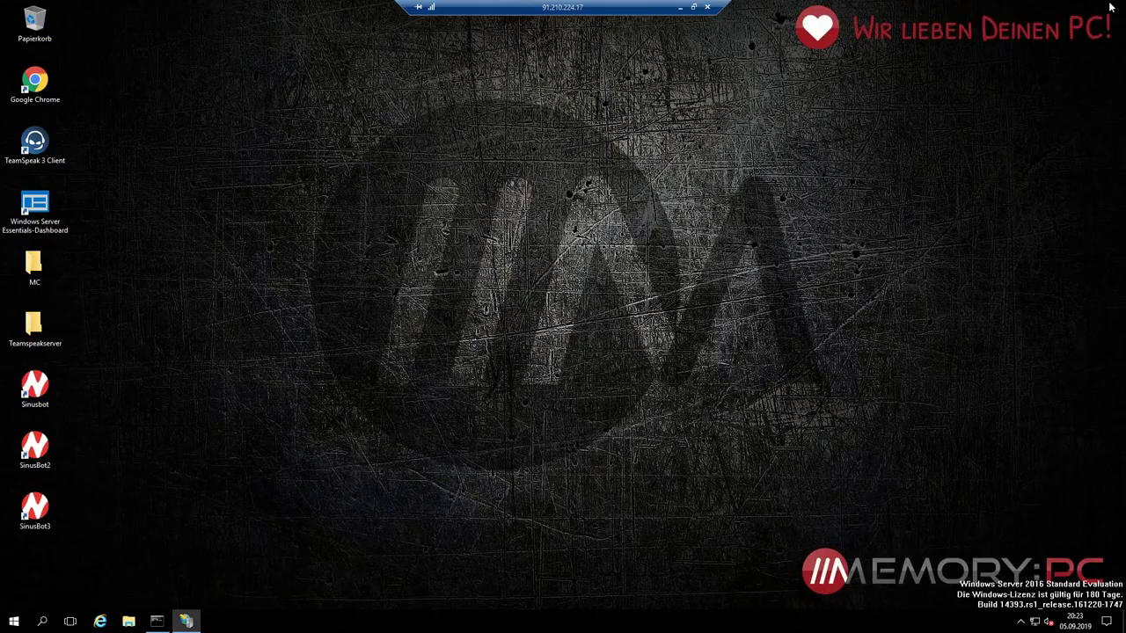
Step: On the local PC, open Chrome at 91.210.224.17:8080, then return to the remote session
click(681, 7)
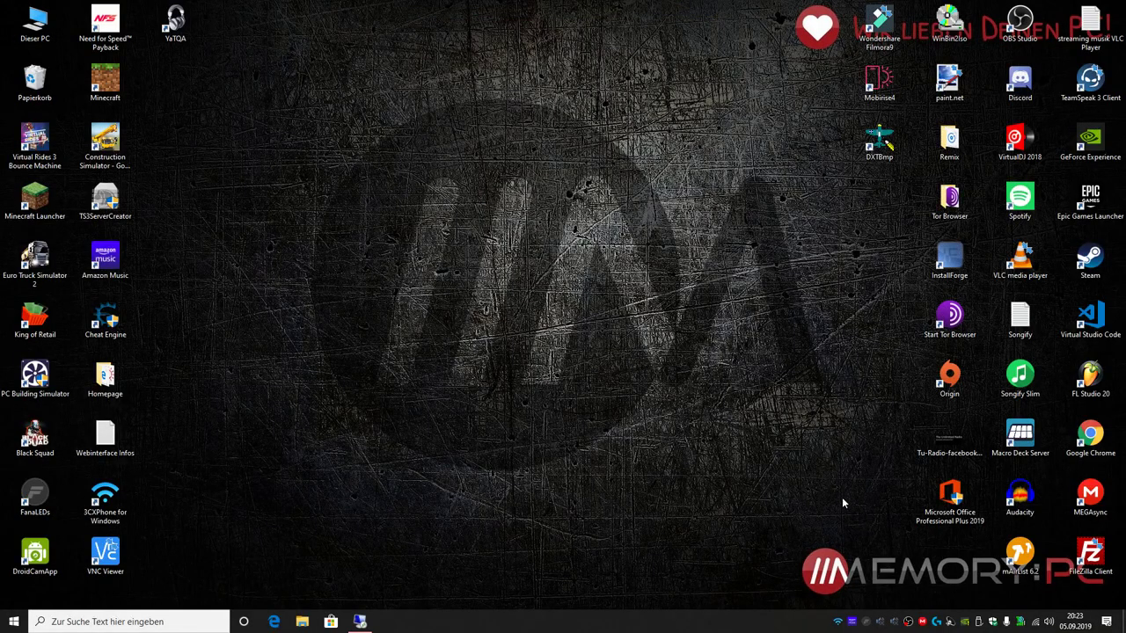
double_click(1091, 435)
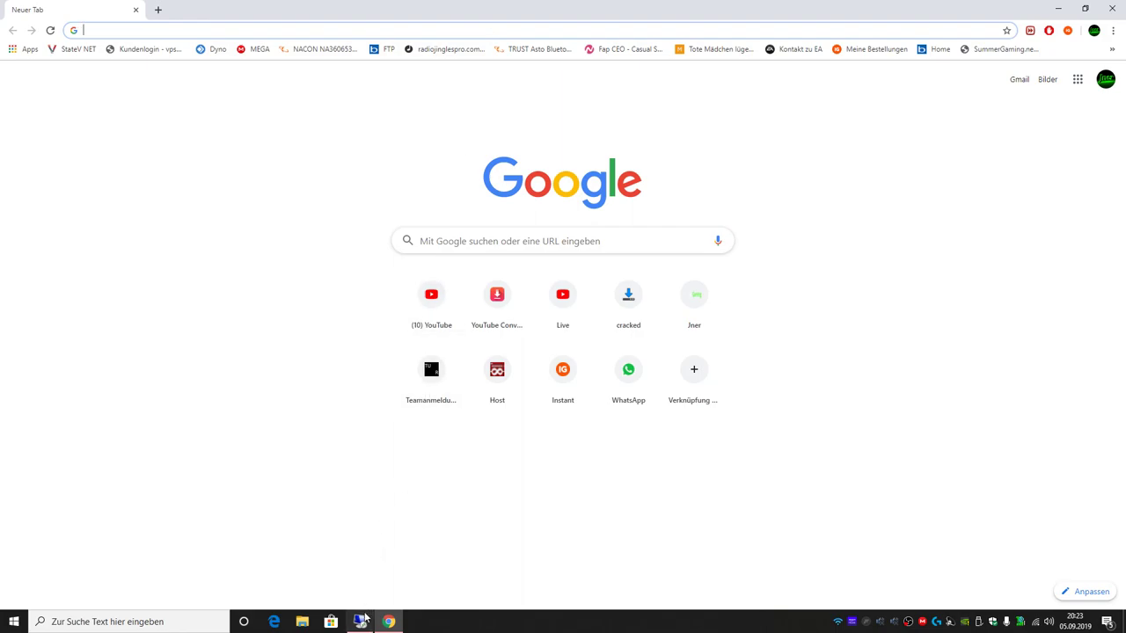
mouse_move(365, 618)
text(91.210.224.17:8087)
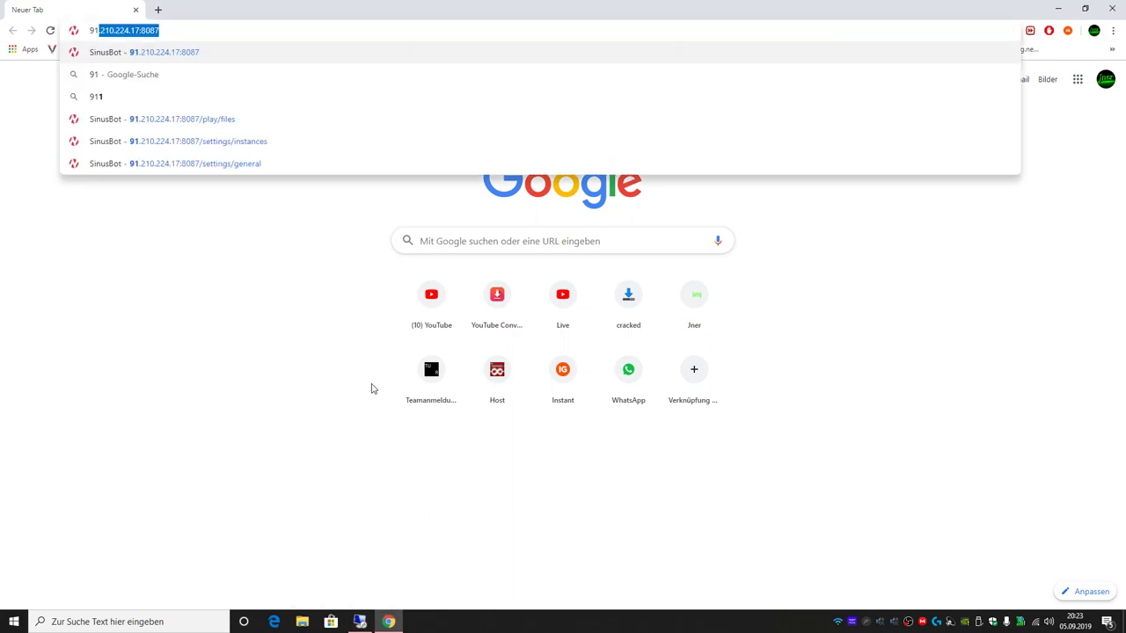
key(Right)
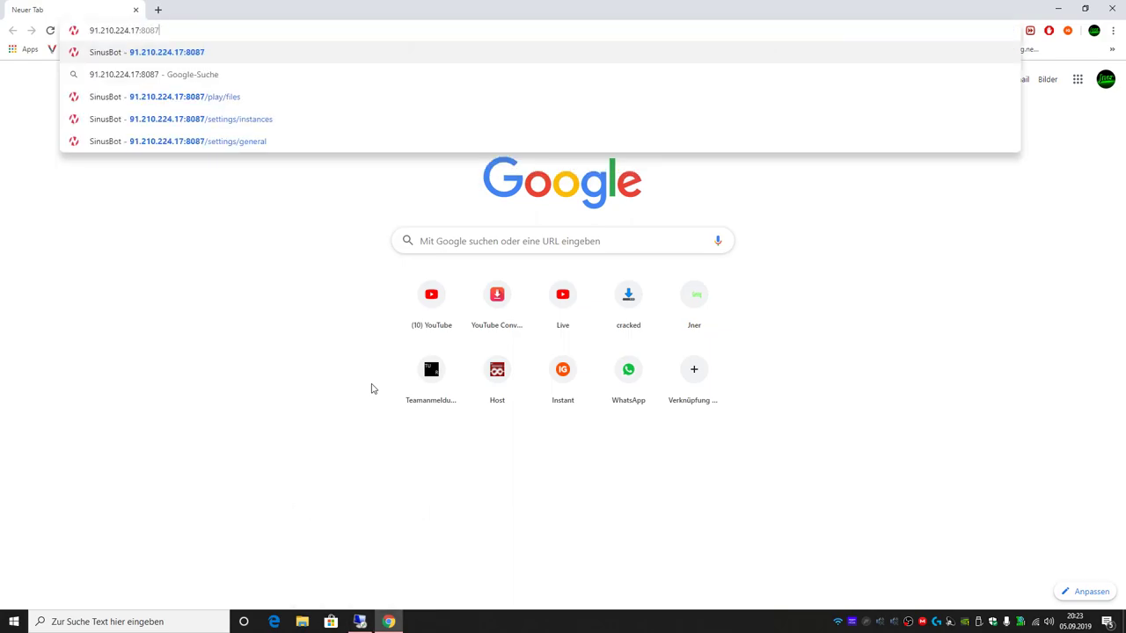
key(BackSpace)
text(0)
key(Return)
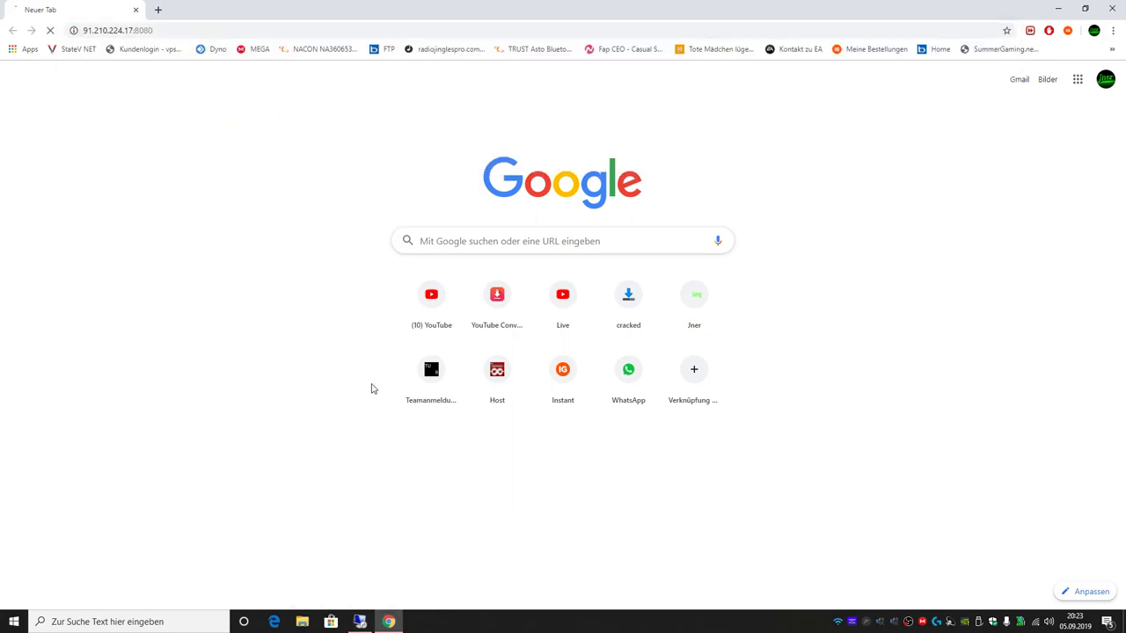
click(267, 31)
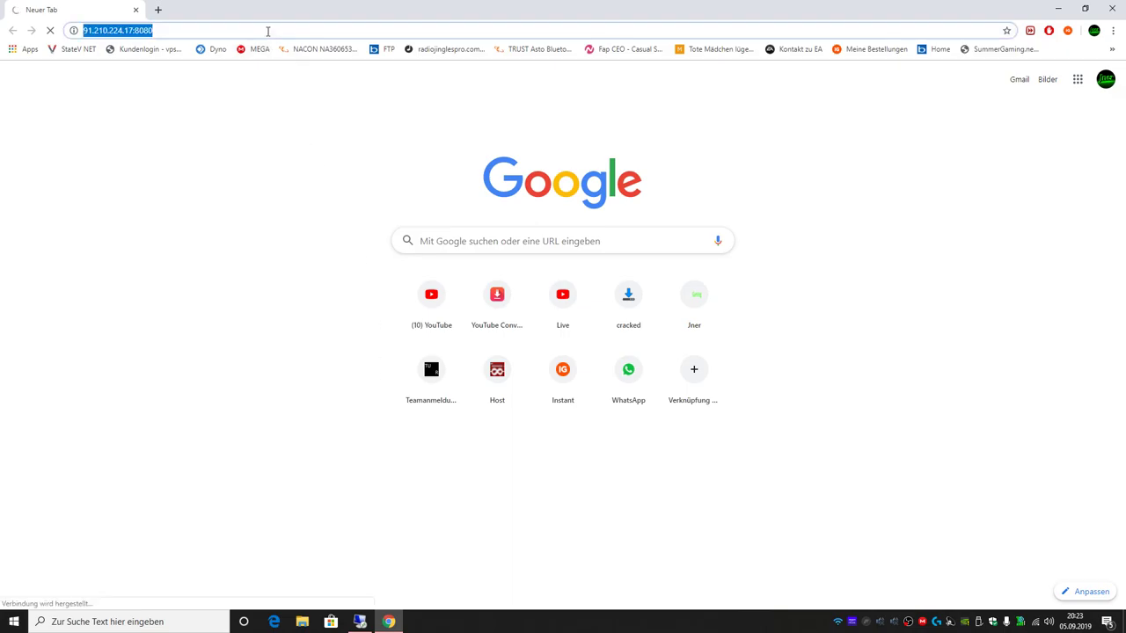
click(268, 31)
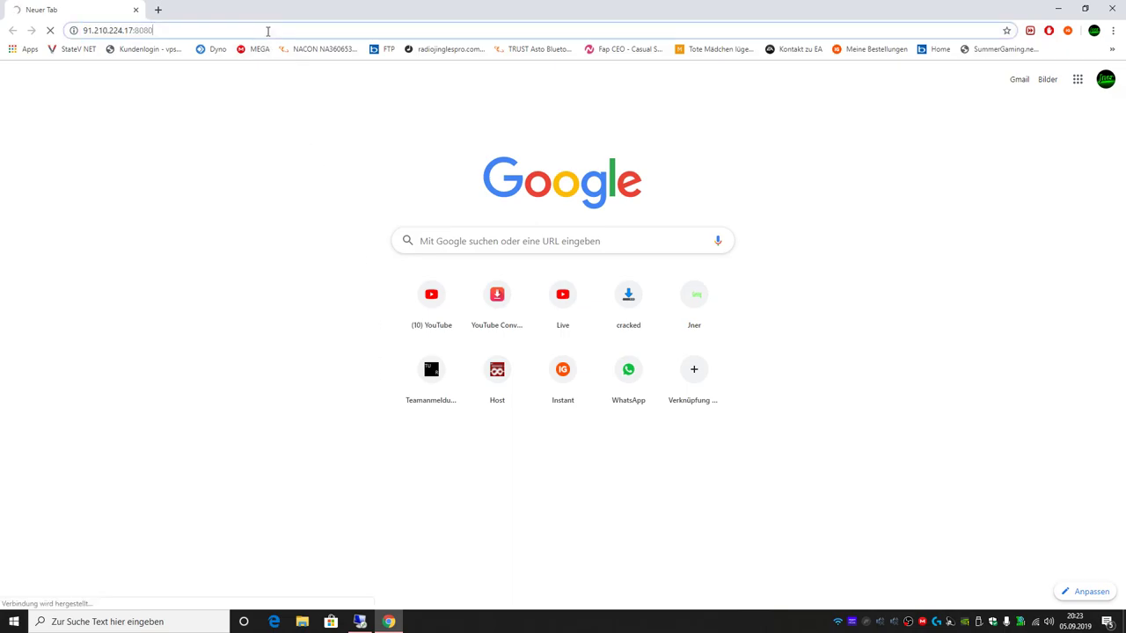
click(358, 625)
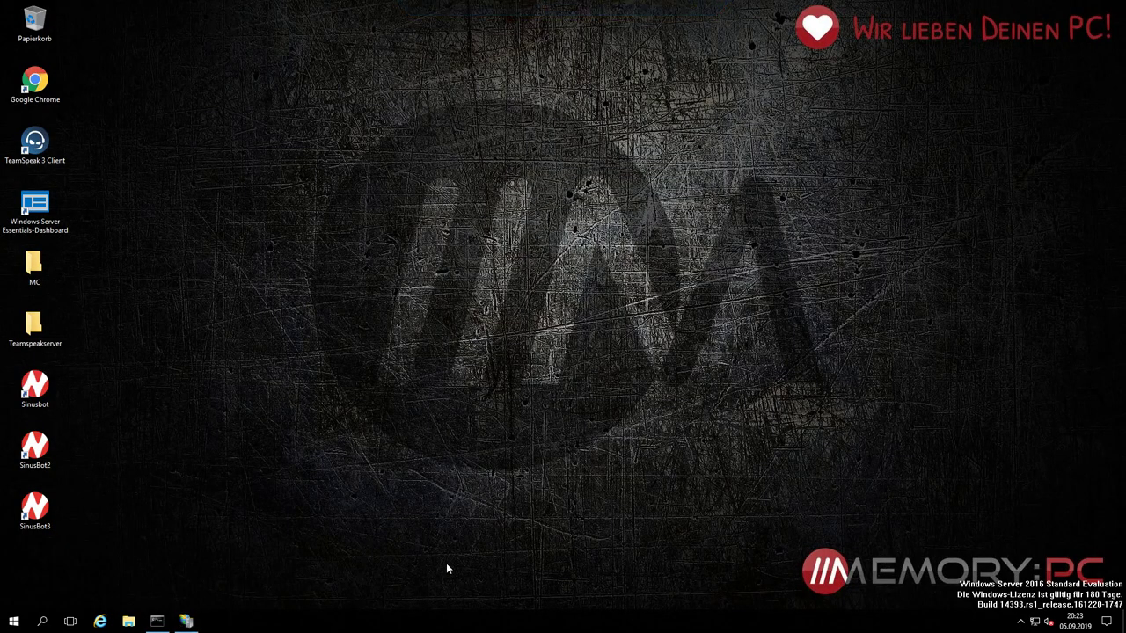
click(1021, 622)
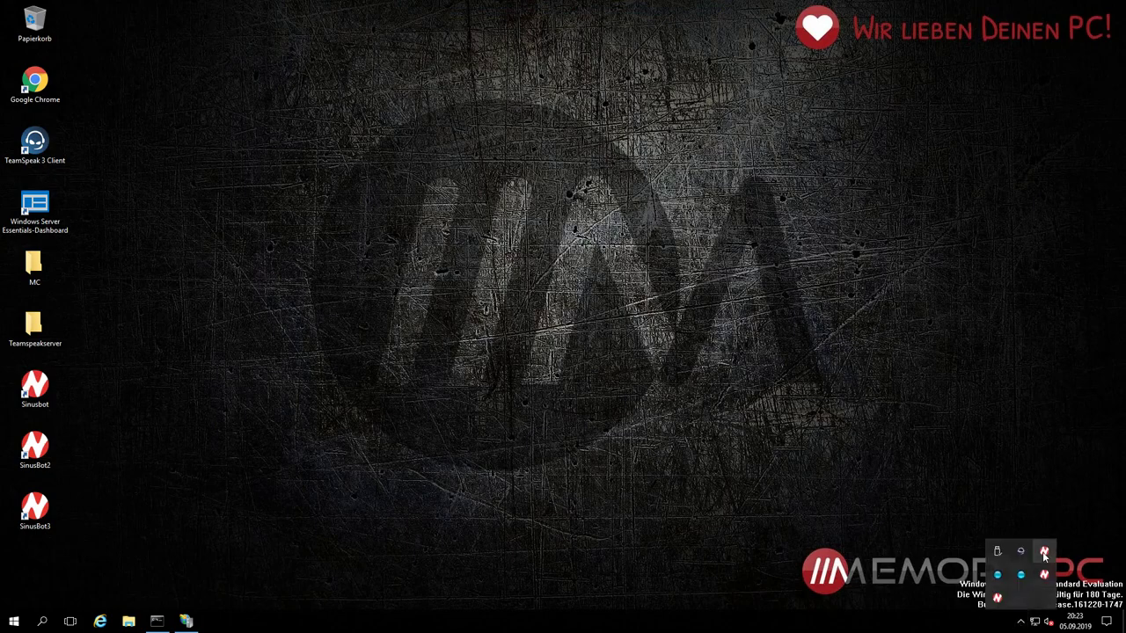
right_click(1045, 551)
click(1064, 557)
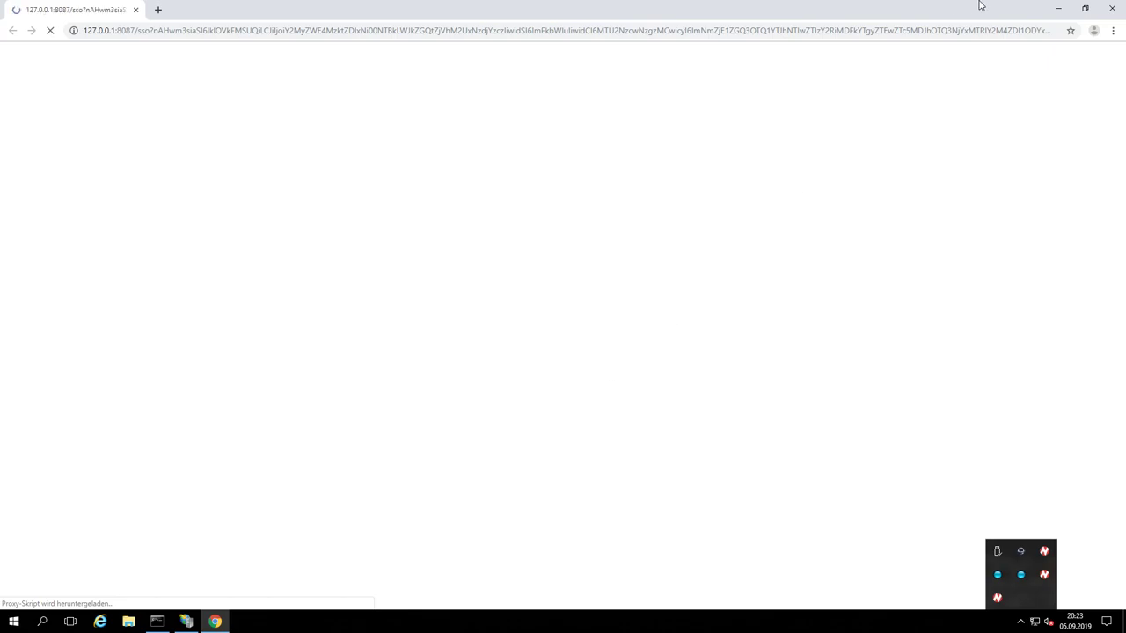
click(1111, 8)
click(1021, 621)
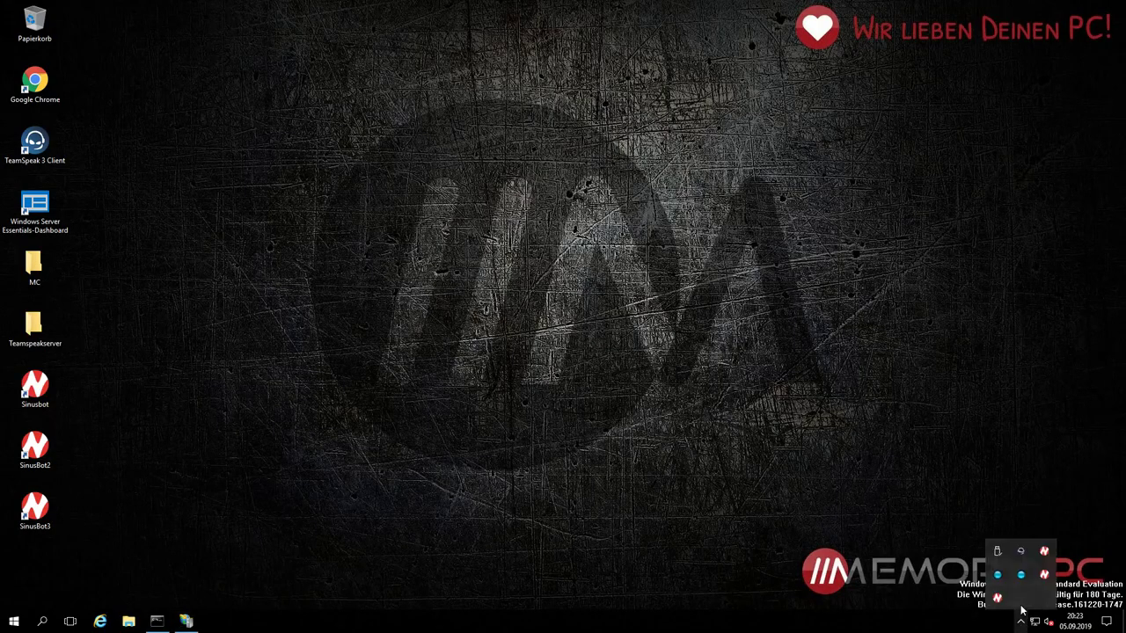
right_click(1044, 575)
click(1054, 580)
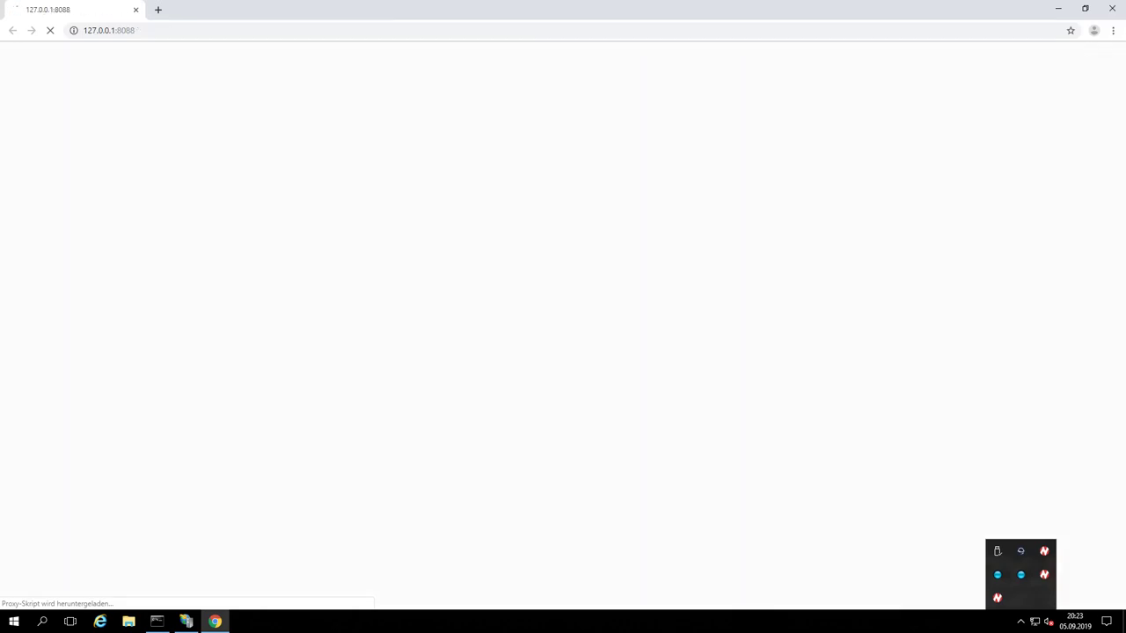
click(1112, 7)
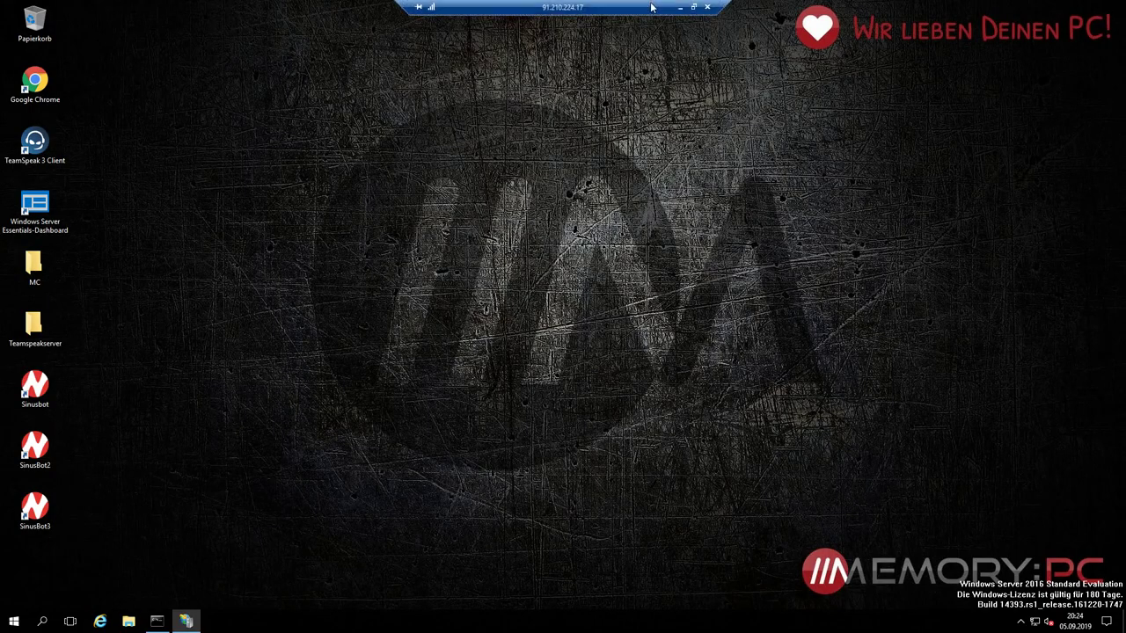
Step: In local Chrome, change the port to 8088 and log in to SinusBot as admin
click(682, 8)
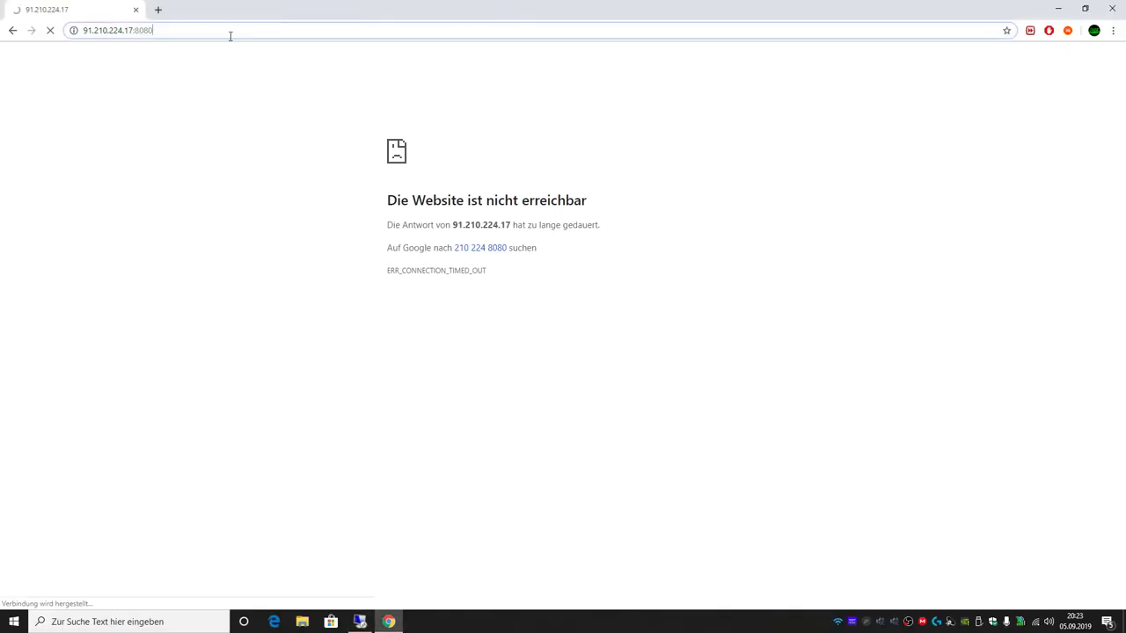
click(167, 31)
key(BackSpace)
text(8)
key(Return)
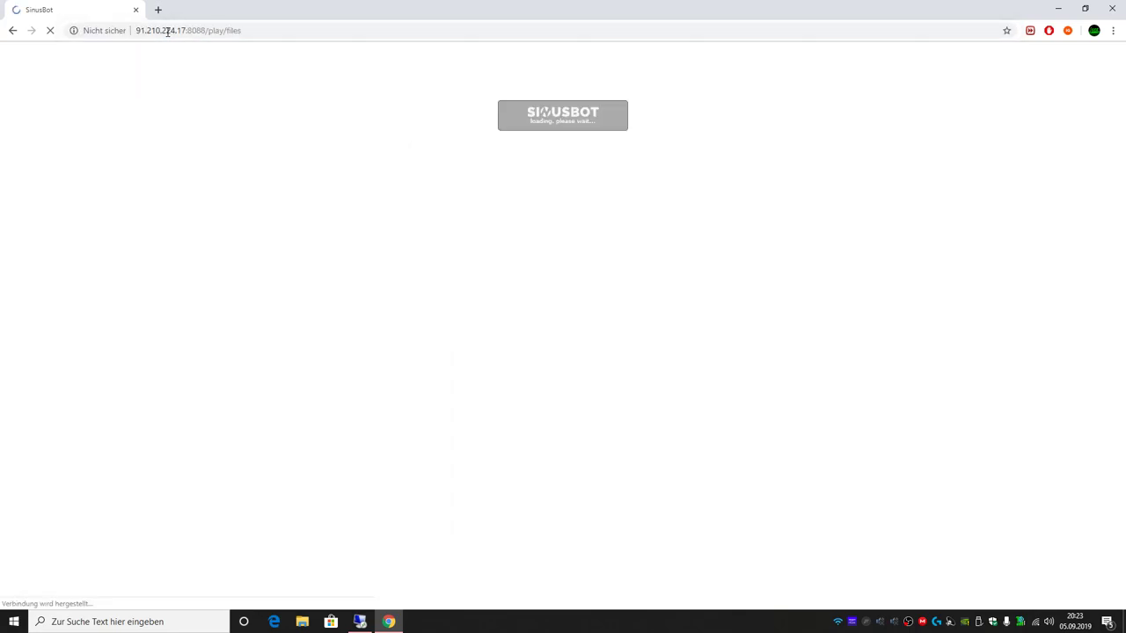
text(admin)
key(Tab)
text(p)
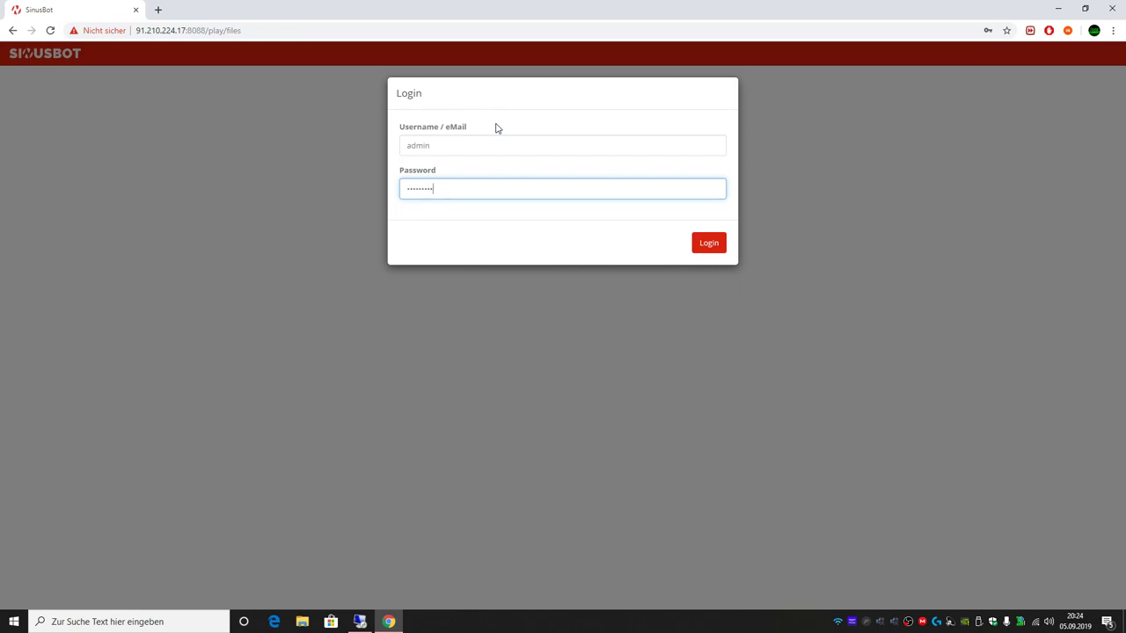
key(Return)
Step: Switch the SinusBot interface language to Deutsch
click(152, 55)
click(273, 171)
click(264, 198)
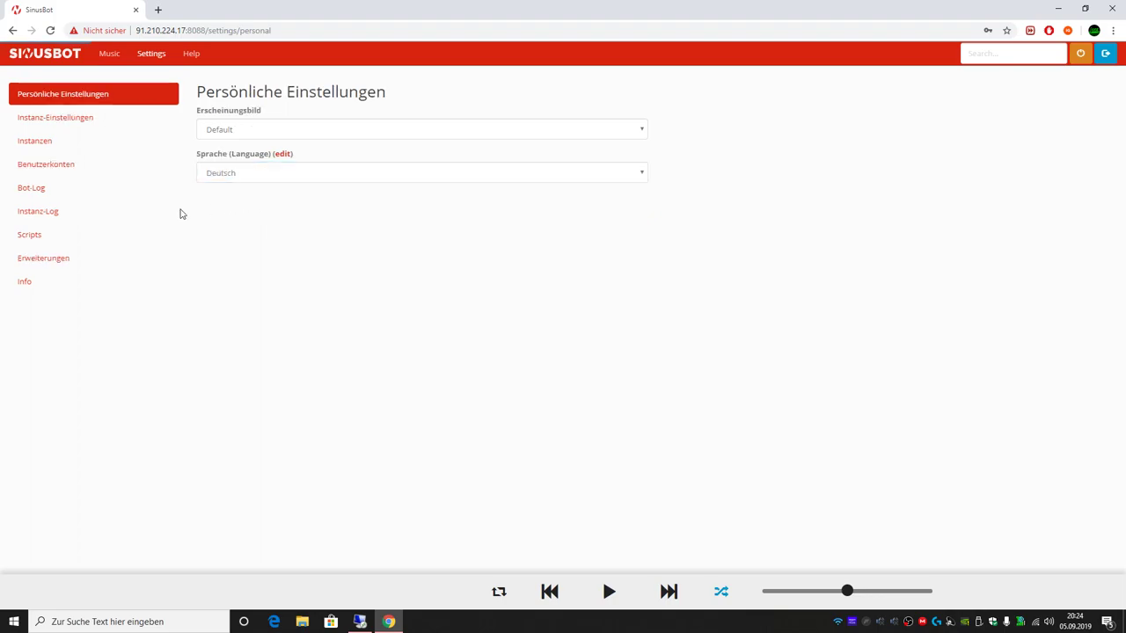
Step: Set the bot instance's nickname and name to 'Musik #2' in Instanz-Einstellungen
click(79, 146)
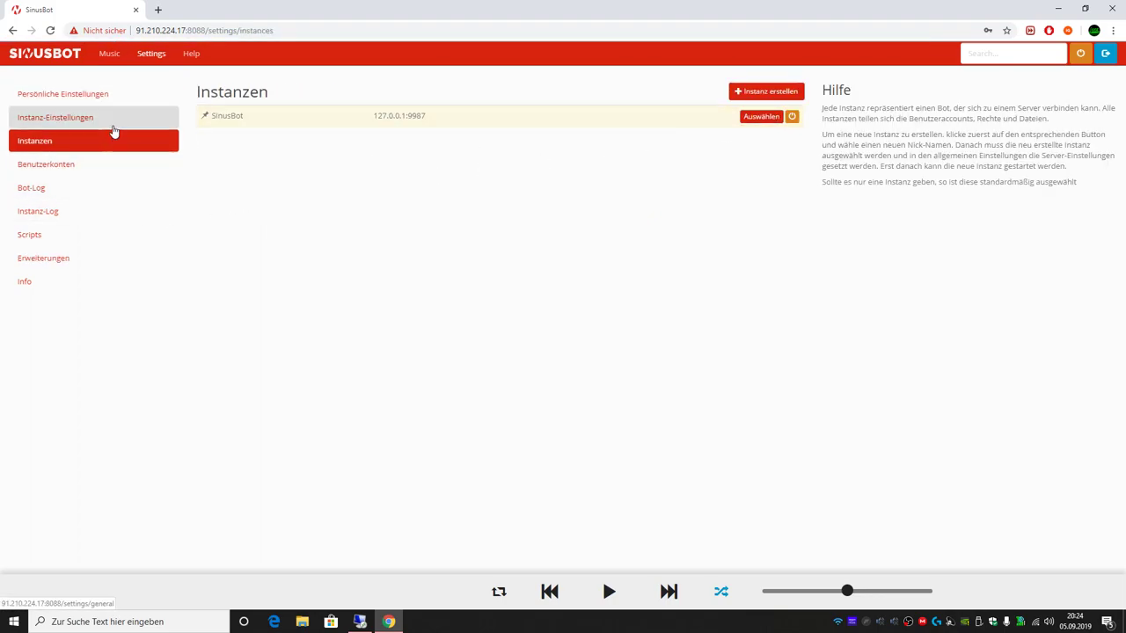
click(112, 125)
double_click(282, 171)
text(Musik #2)
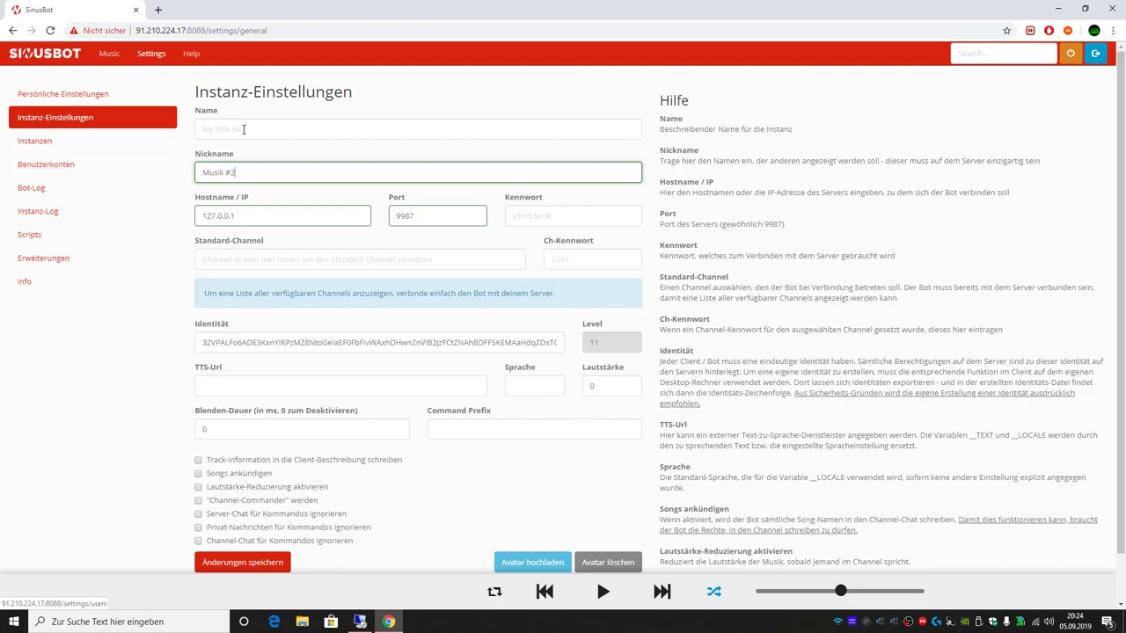
click(254, 128)
text(Musik #2)
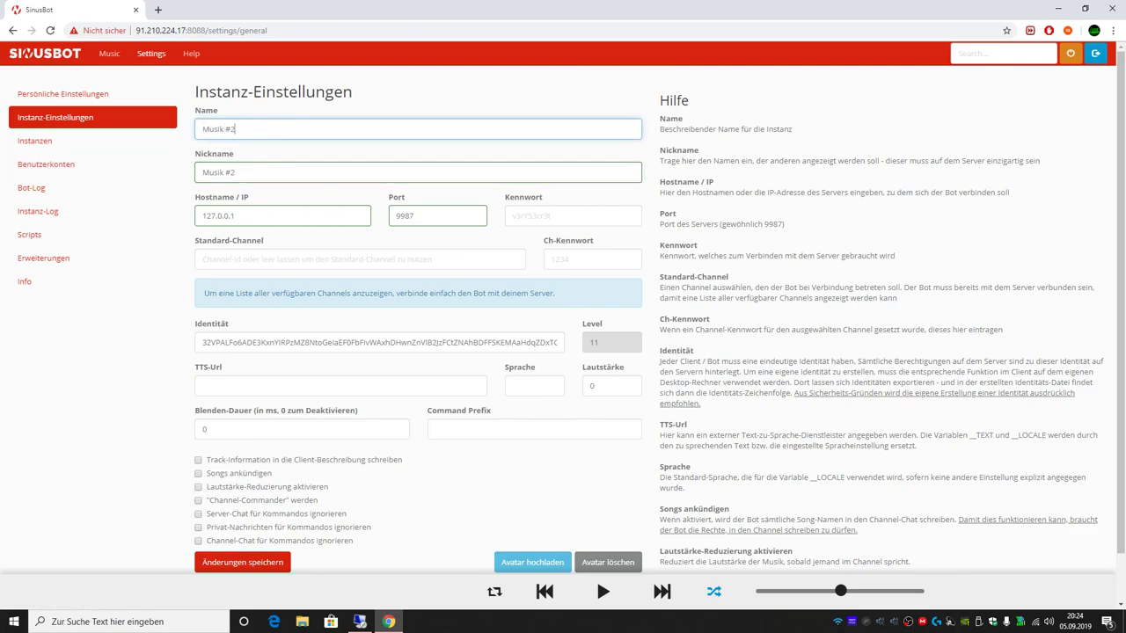
click(417, 621)
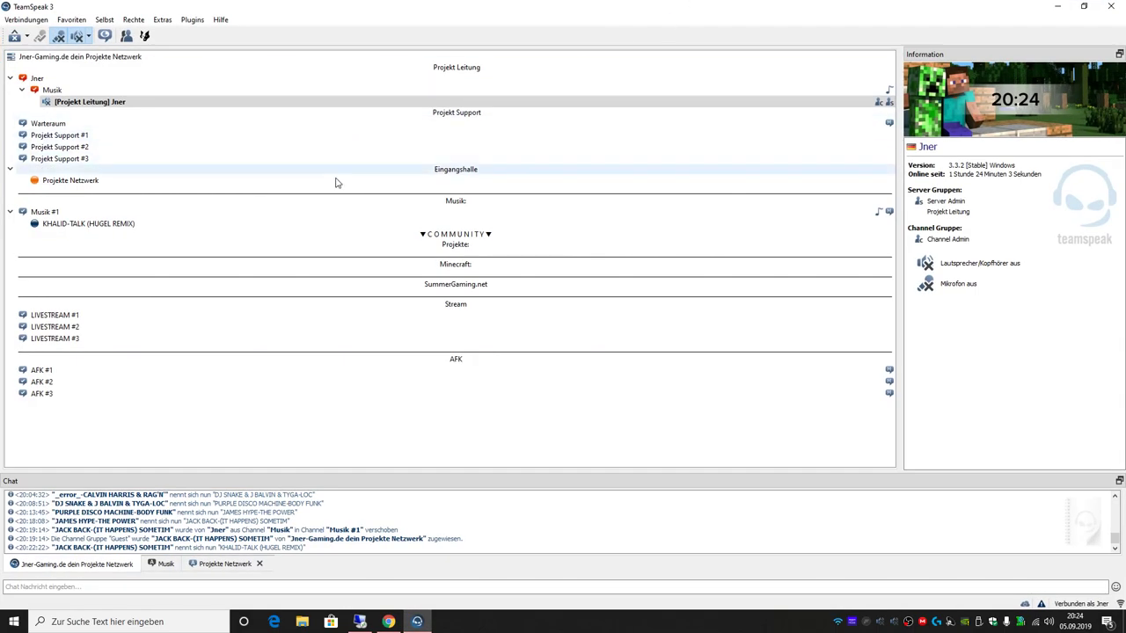
Step: Start a new channel in the Musik: section with audio quality set to 10
click(344, 222)
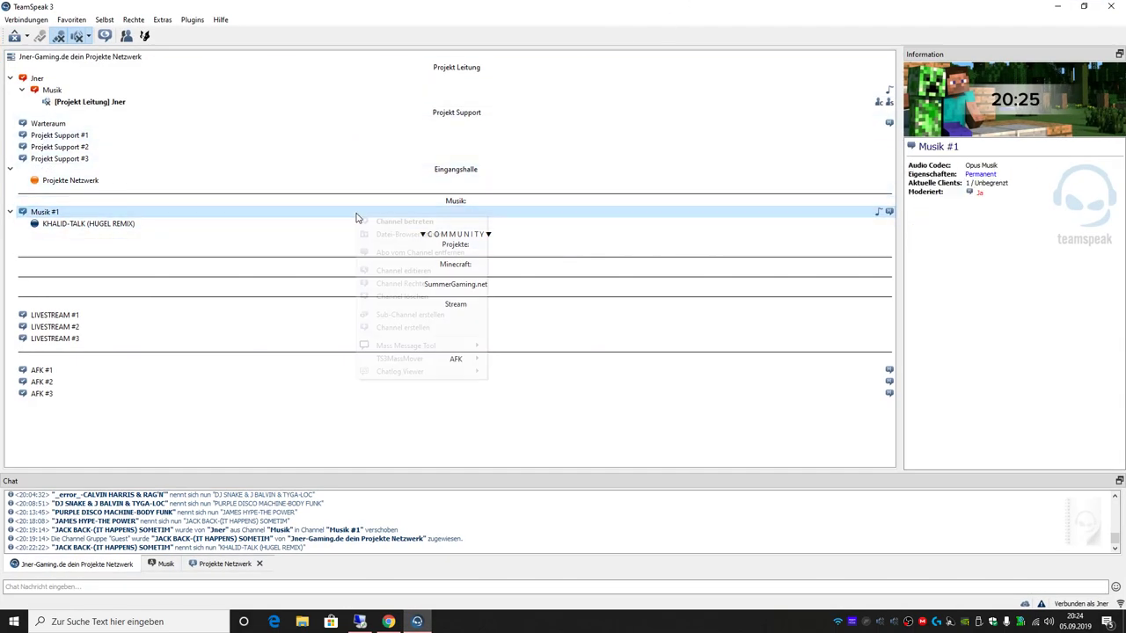
right_click(355, 216)
right_click(455, 203)
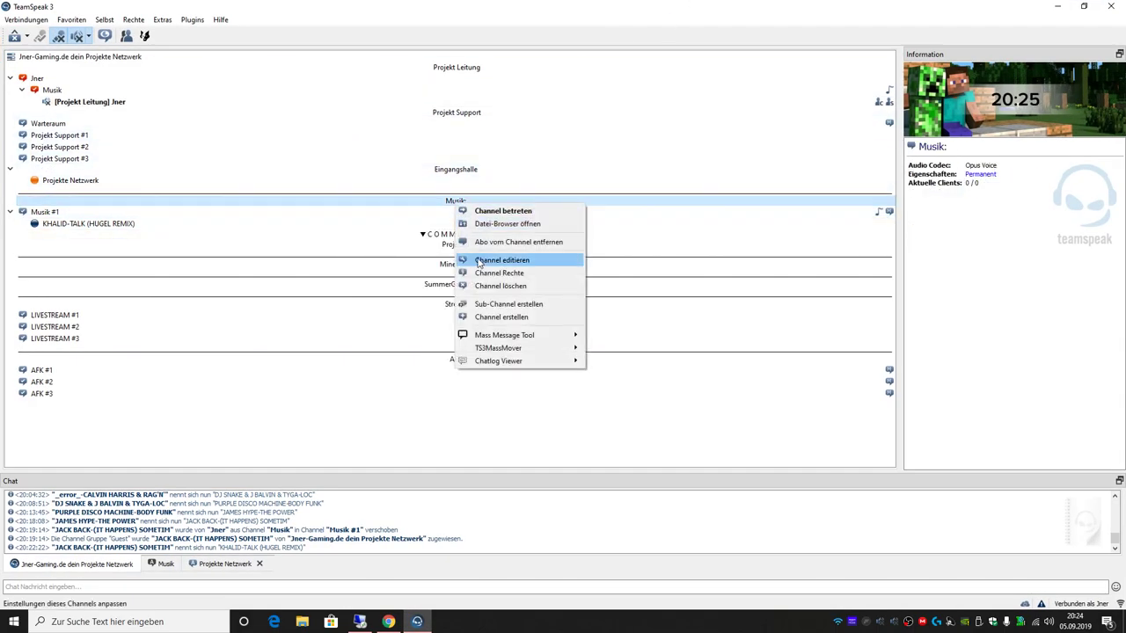
click(486, 317)
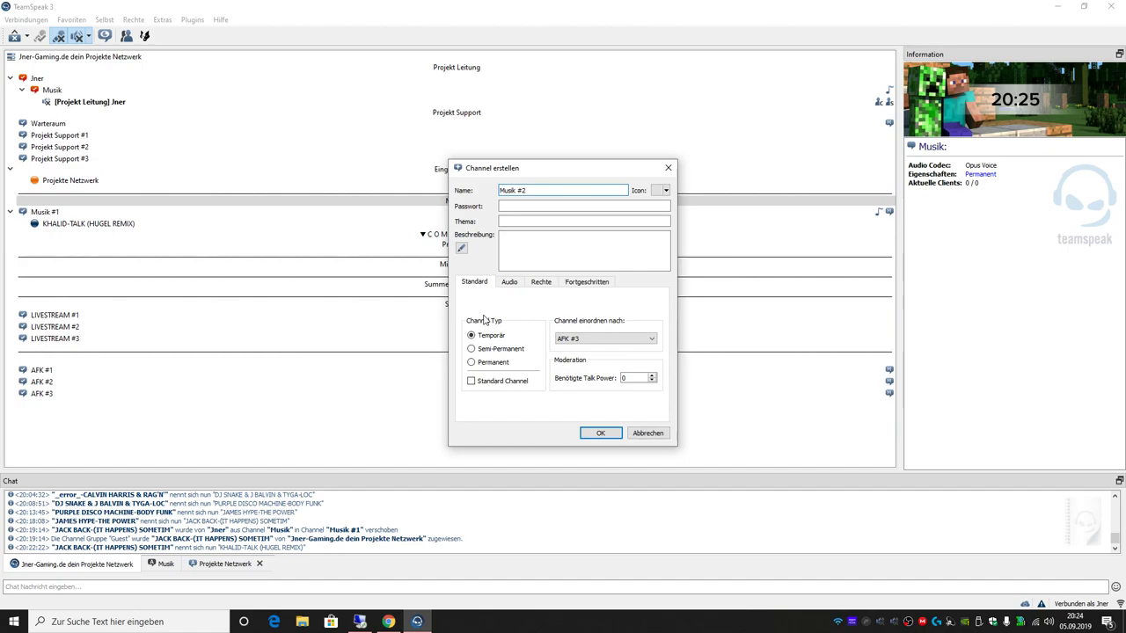
click(507, 284)
drag(619, 361, 643, 362)
click(544, 283)
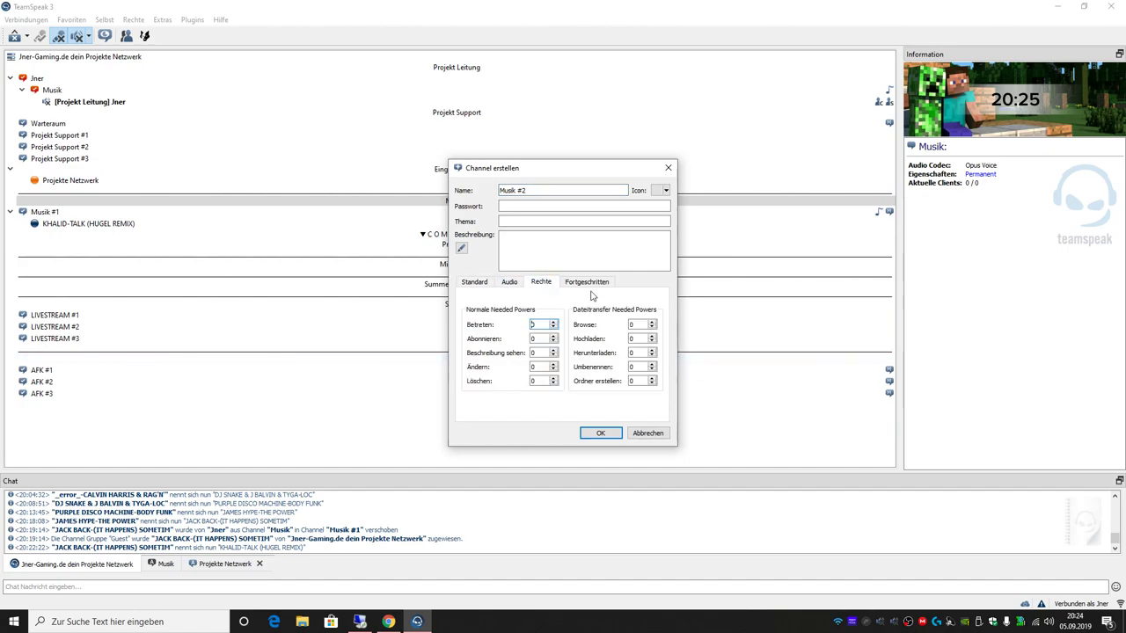
Step: Inspect Musik #1's permissions and channel settings, including its needed talk power, without changes
right_click(285, 219)
click(352, 338)
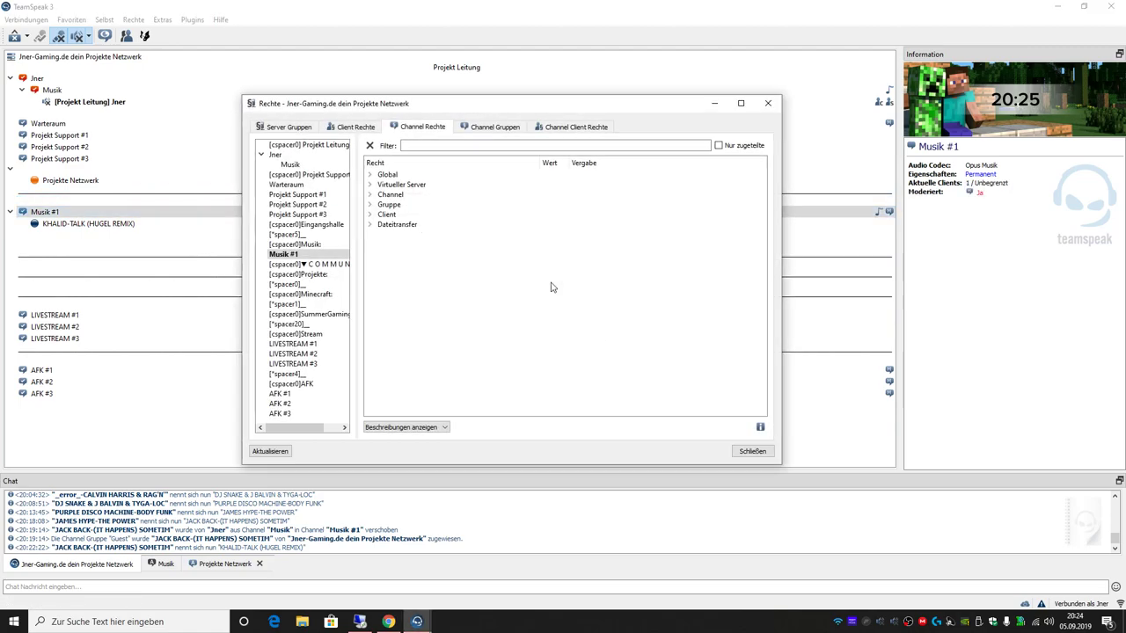
click(741, 103)
click(1114, 5)
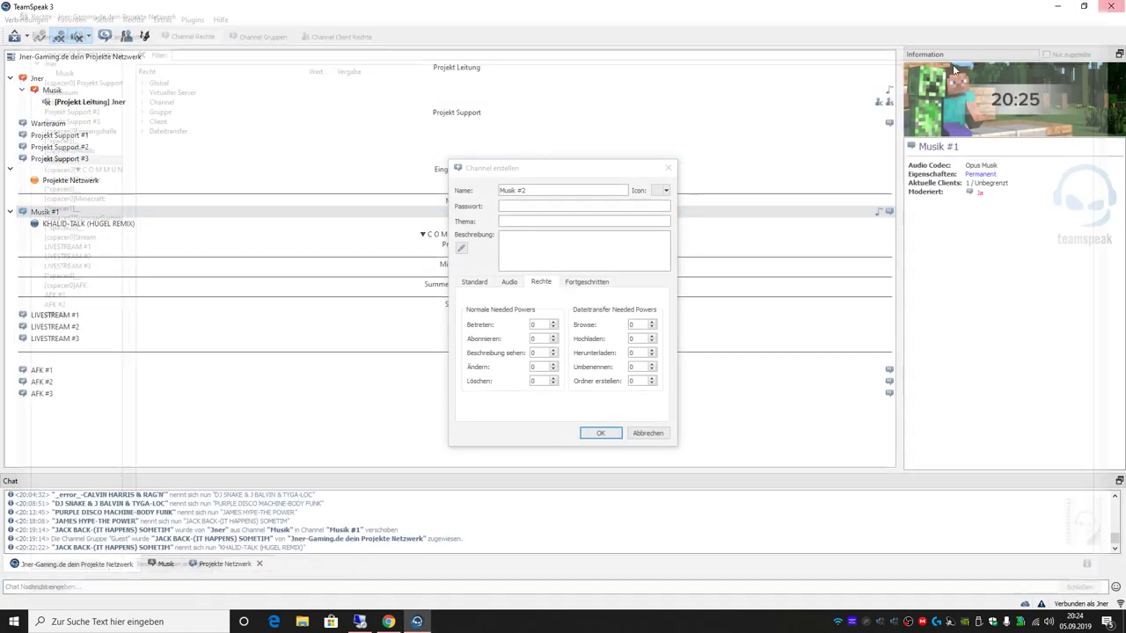
right_click(166, 219)
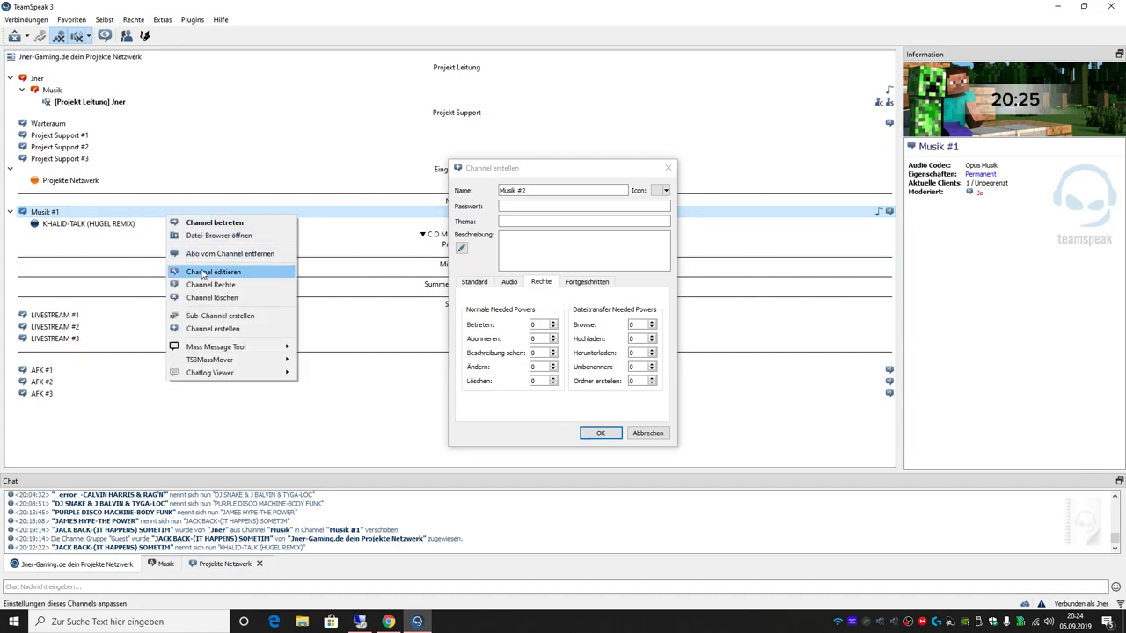
click(247, 273)
click(542, 283)
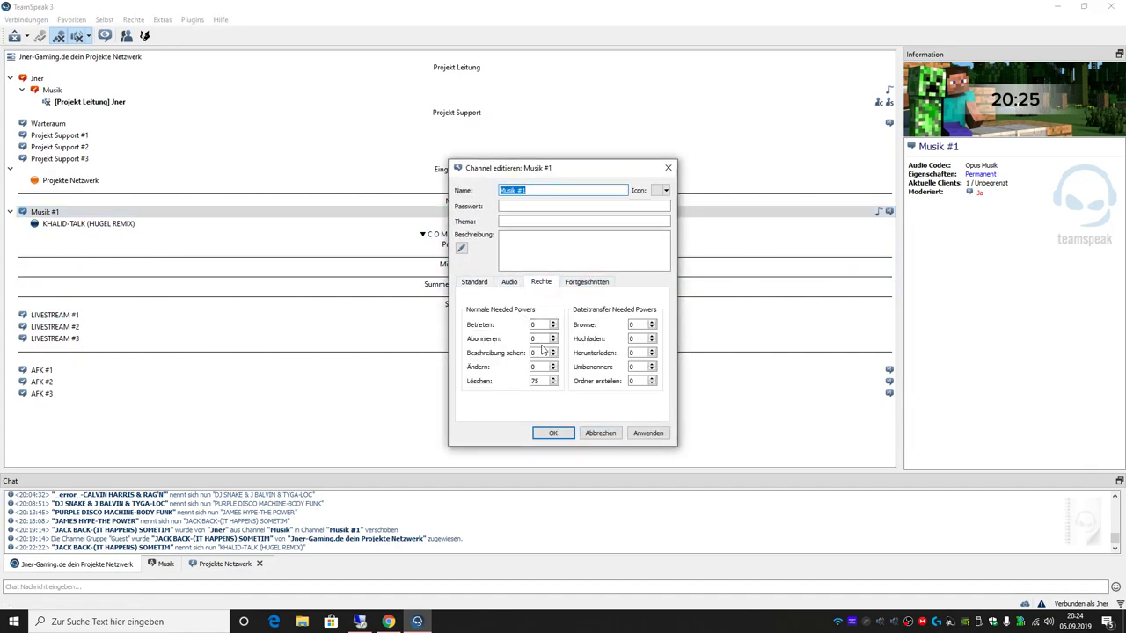
click(513, 283)
click(595, 283)
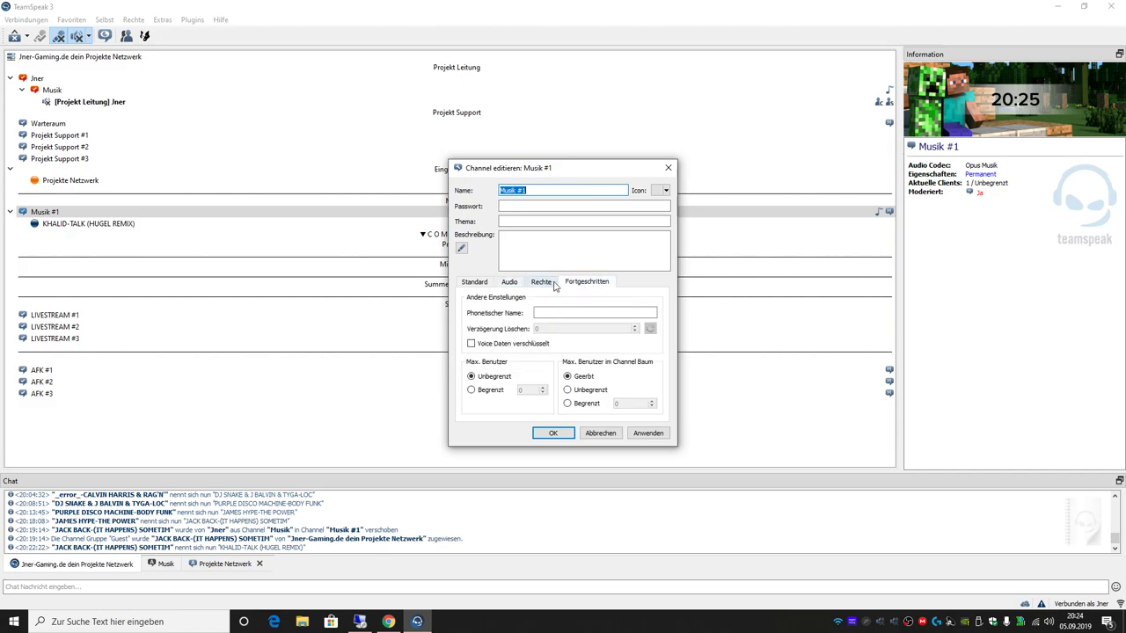
click(555, 286)
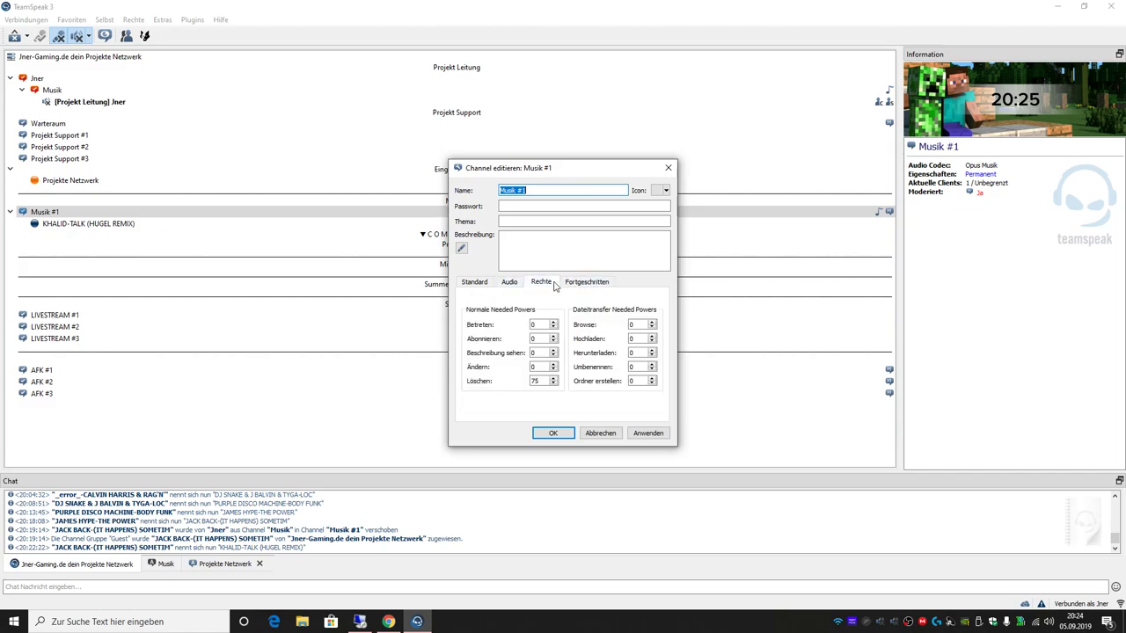
click(494, 284)
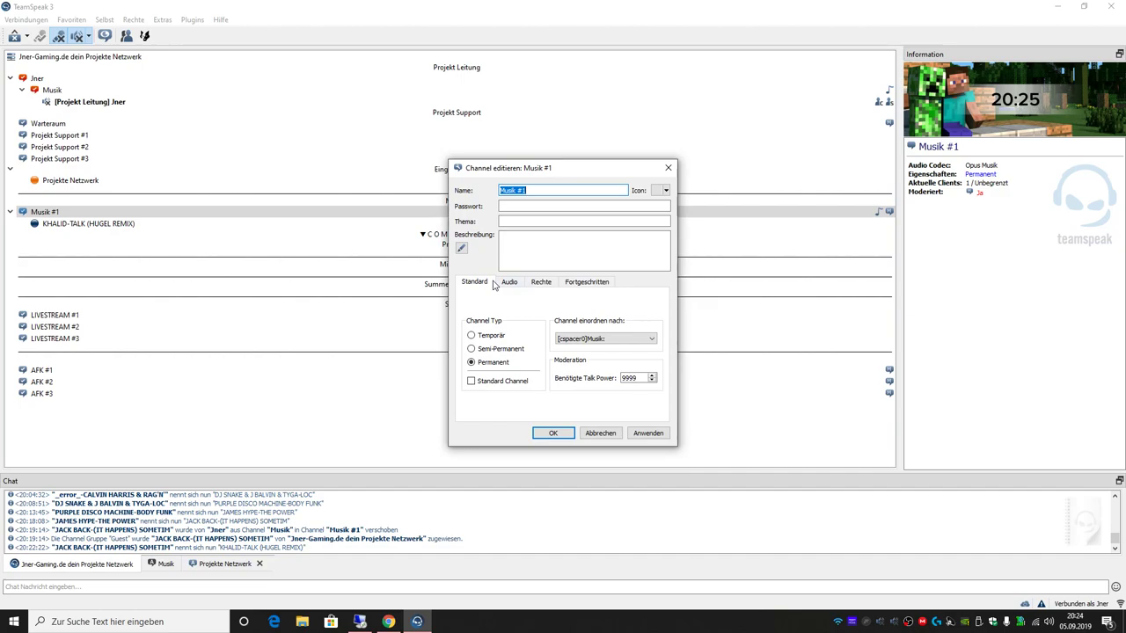
click(644, 378)
click(668, 167)
Step: Create Musik #2 with needed talk power 9999 and move it directly beneath Musik #1
click(475, 282)
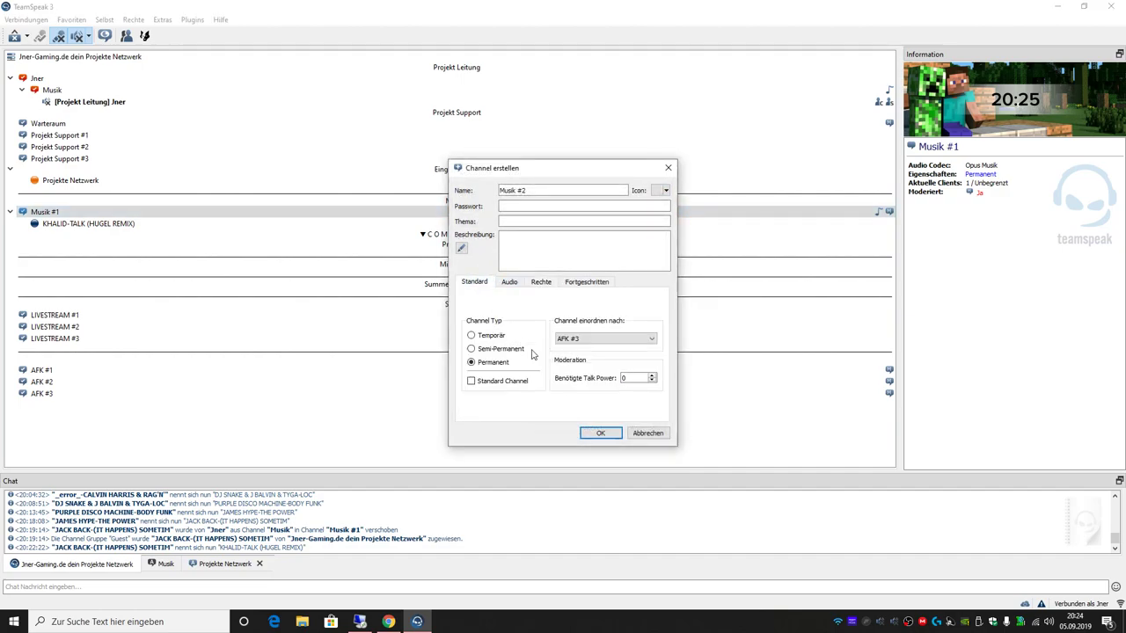
text(9999)
click(604, 433)
drag(214, 408, 452, 222)
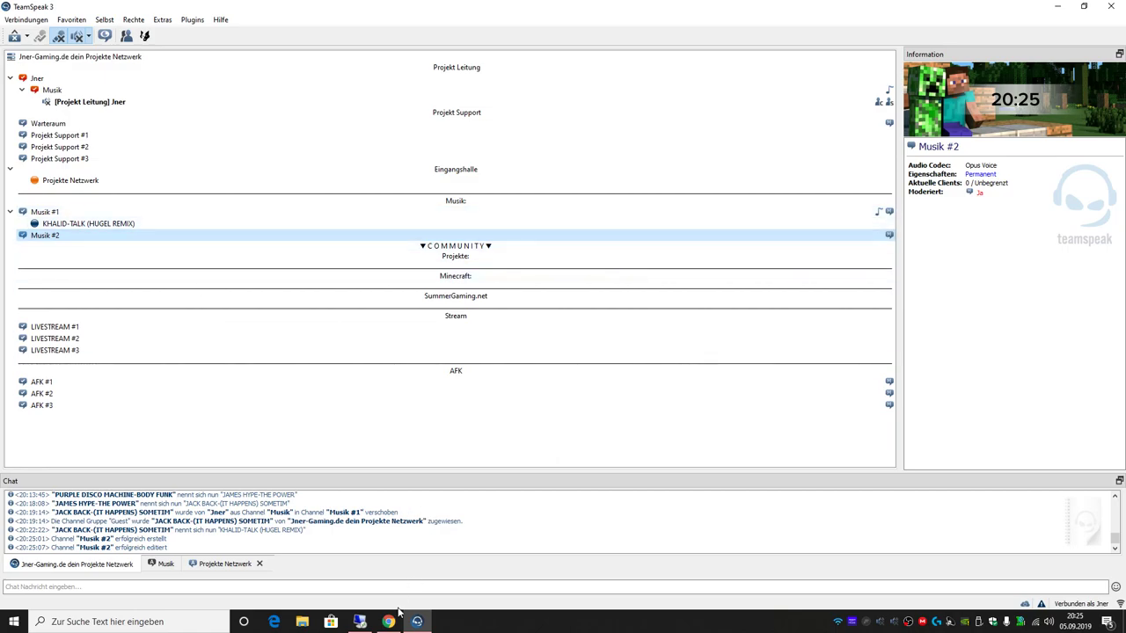
click(393, 622)
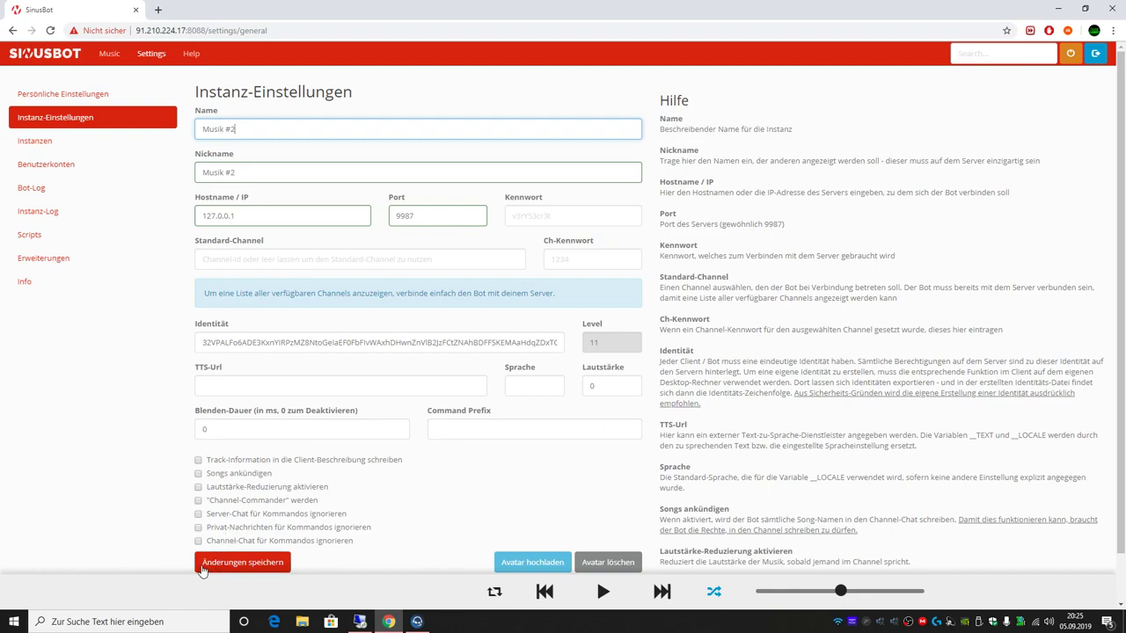
Step: Enable Channel-Commander and the chat-ignore options for the Musik #2 bot and save
click(199, 541)
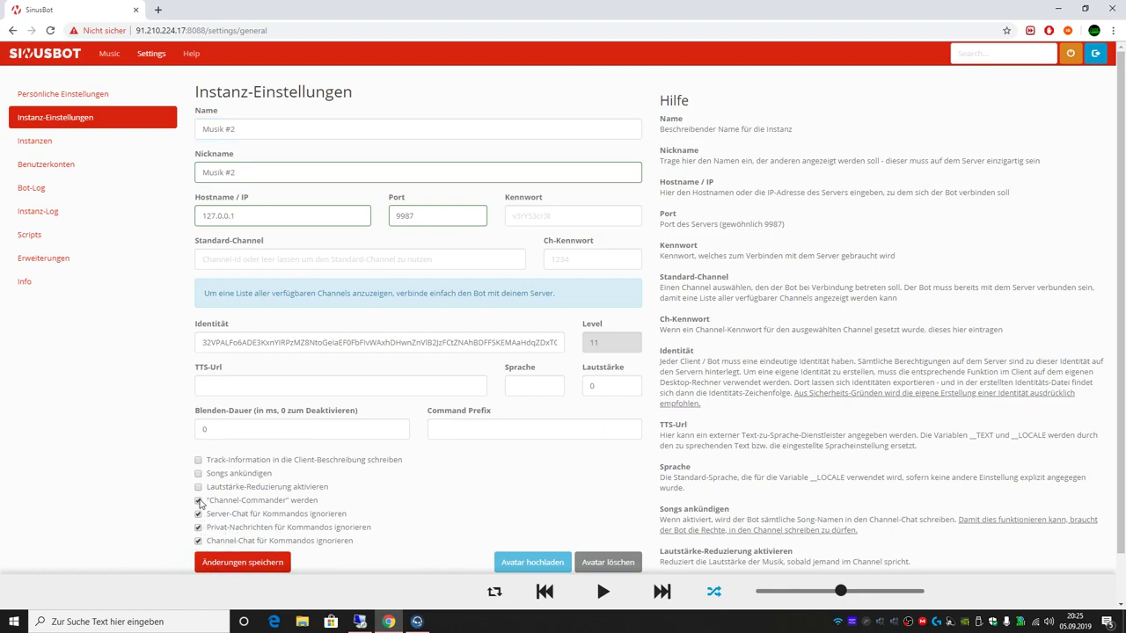
click(265, 563)
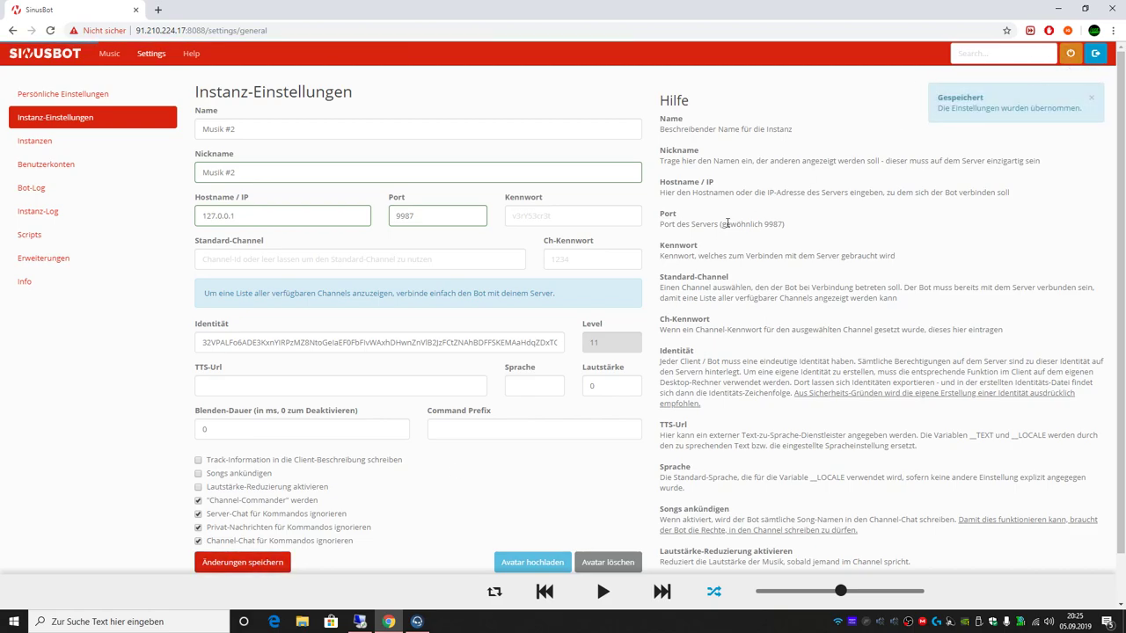
click(417, 621)
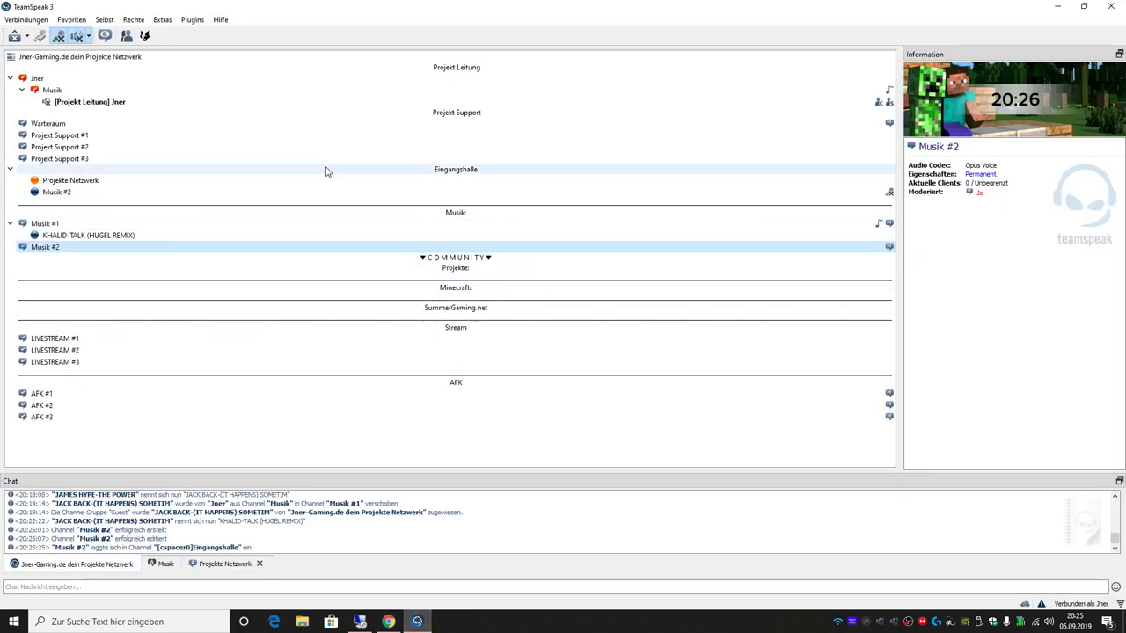
click(387, 622)
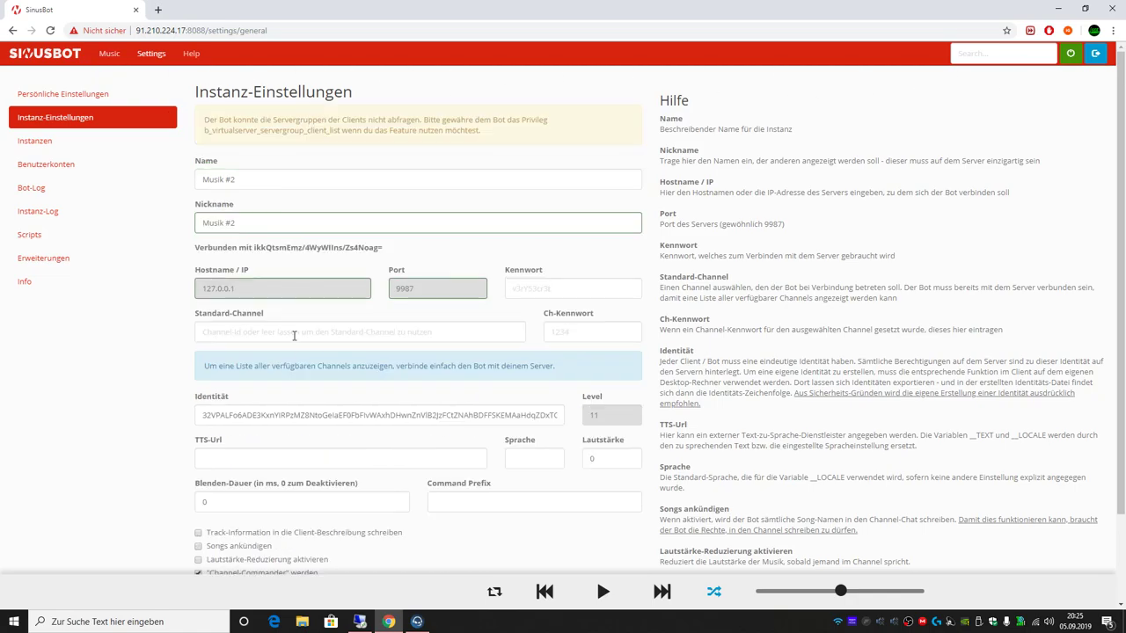
Step: Save Musik #2 as the bot's Standard-Channel and confirm in TeamSpeak that it joined there
click(106, 95)
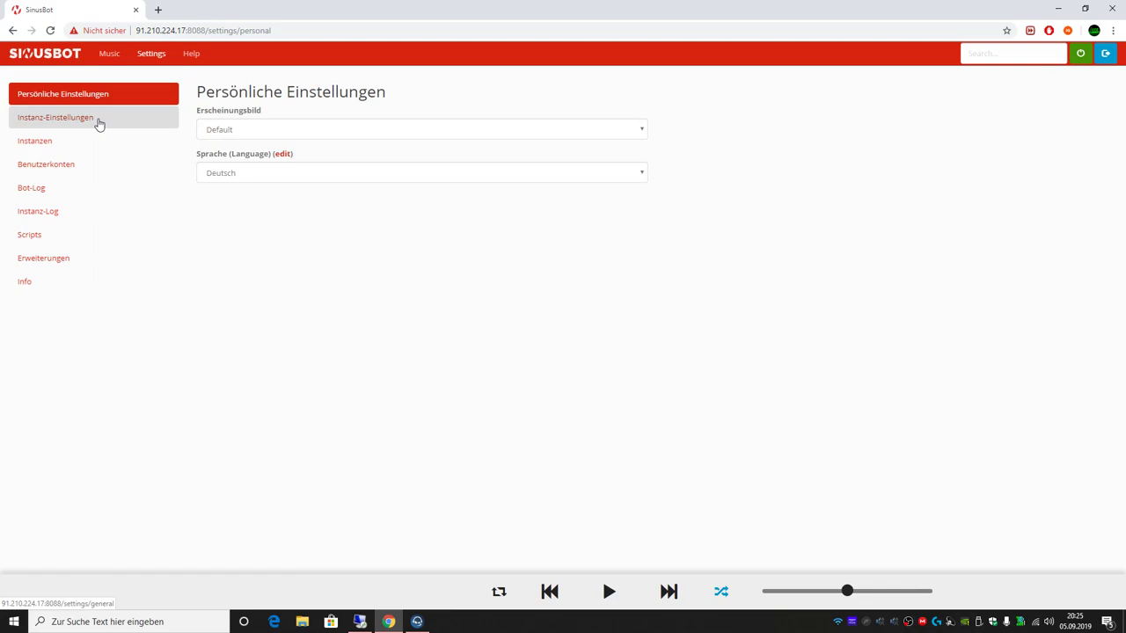
click(99, 120)
click(273, 332)
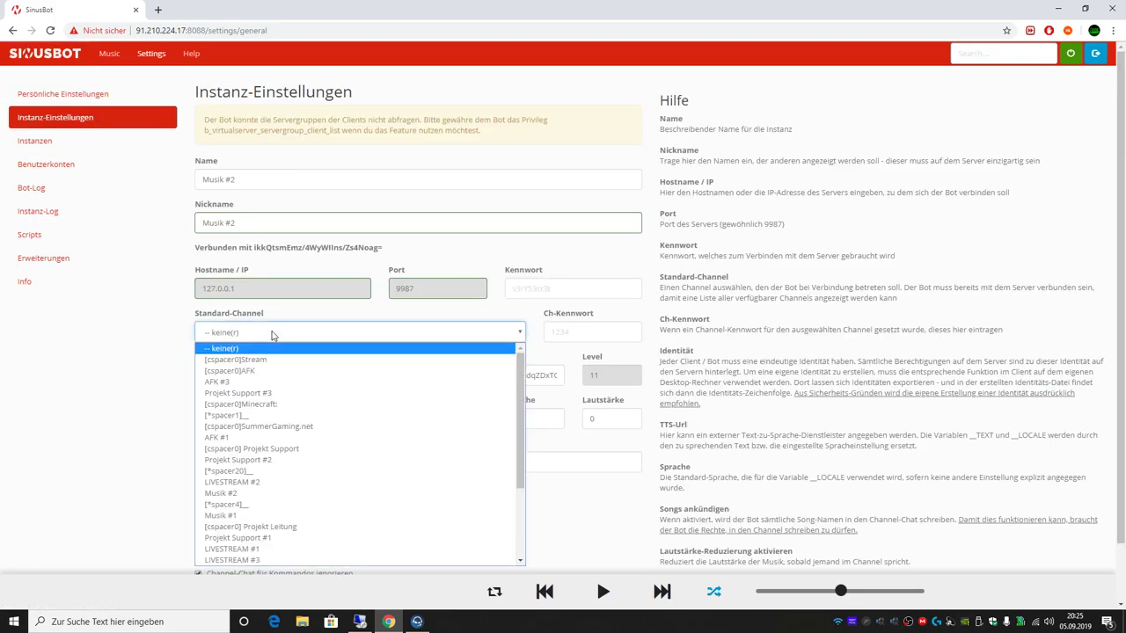
key(m)
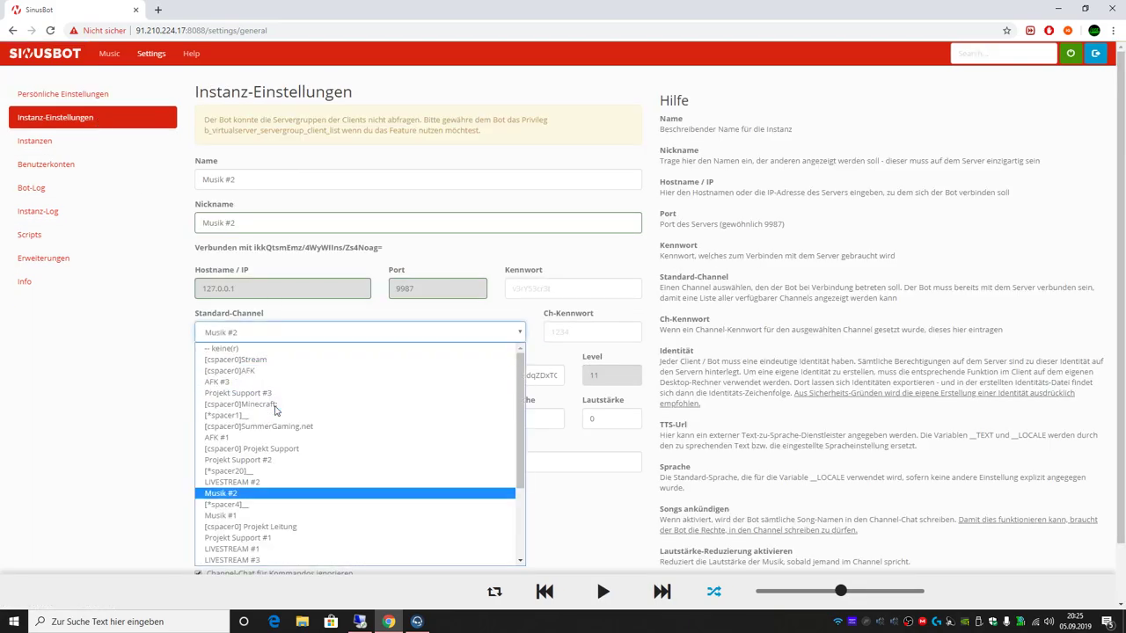
key(Return)
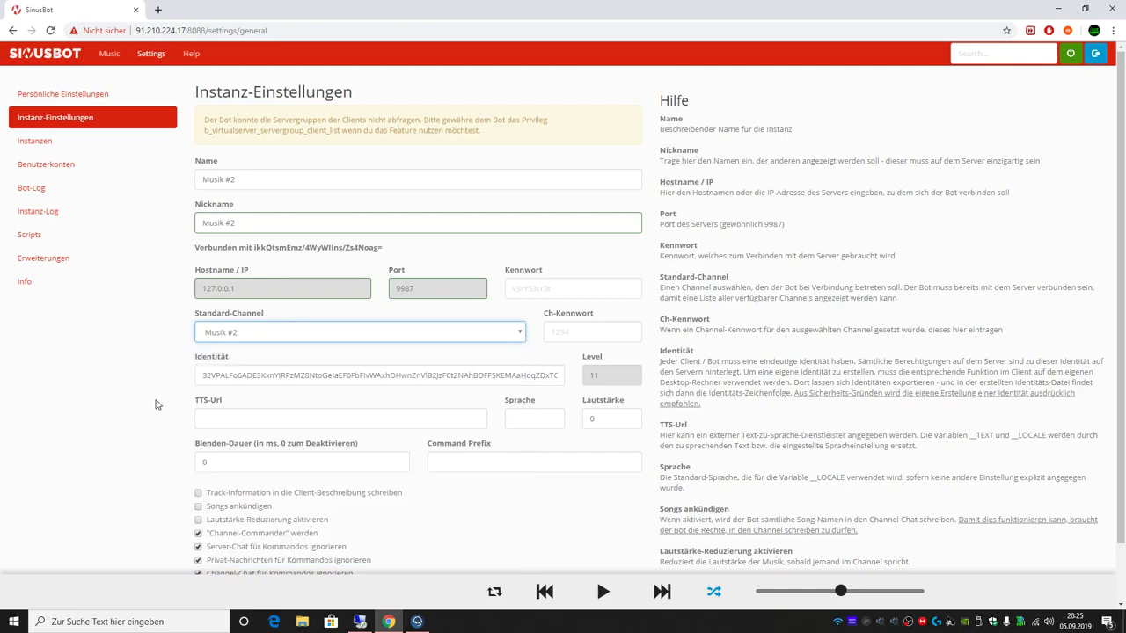
scroll(157, 405, down, 2)
click(256, 536)
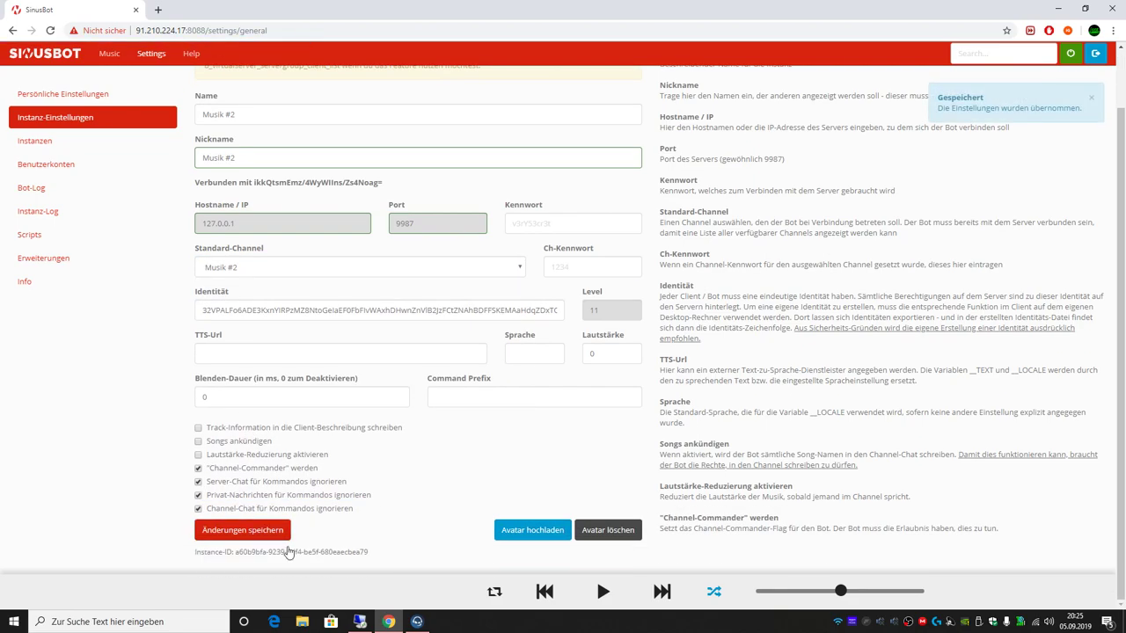
click(417, 621)
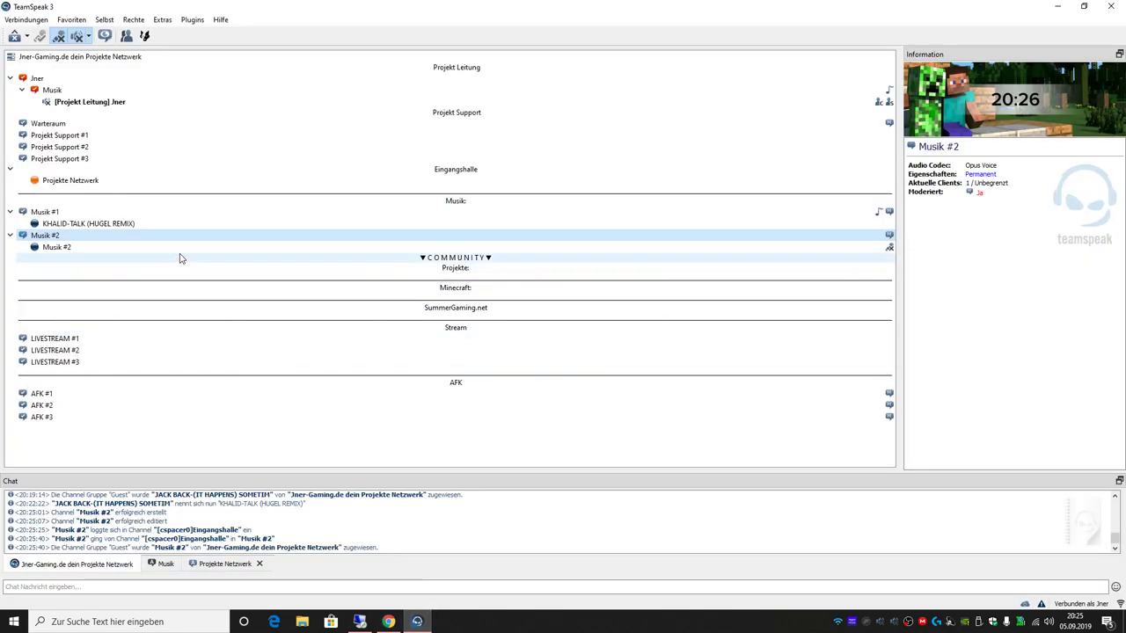
mouse_move(189, 254)
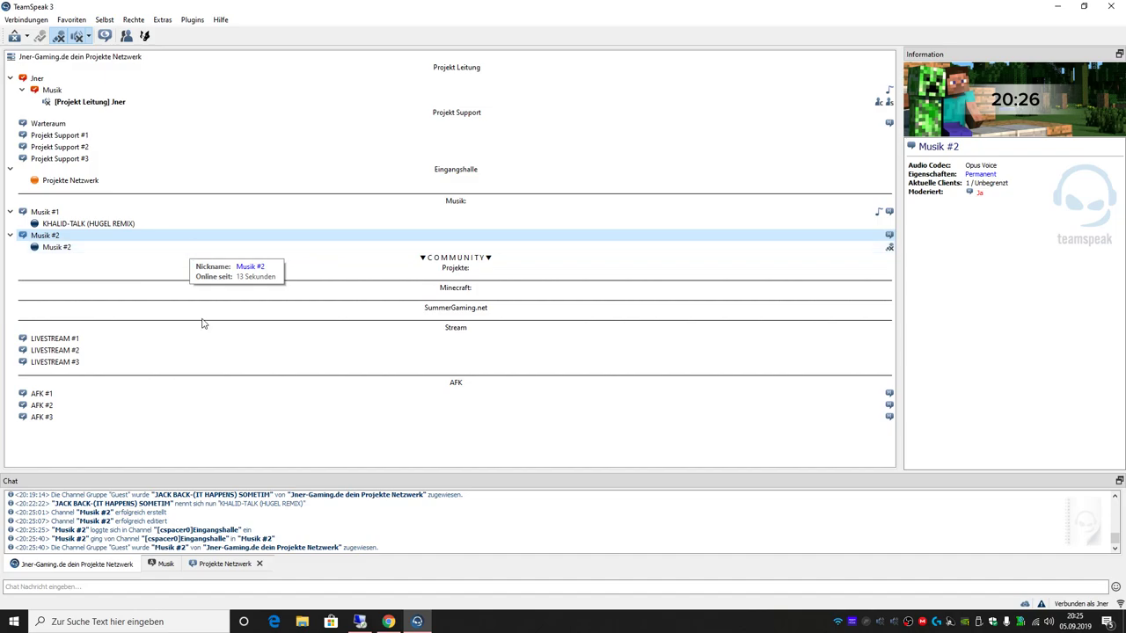
Step: Open TeamSpeak 3's Rechte > Server Gruppen permissions window
click(388, 622)
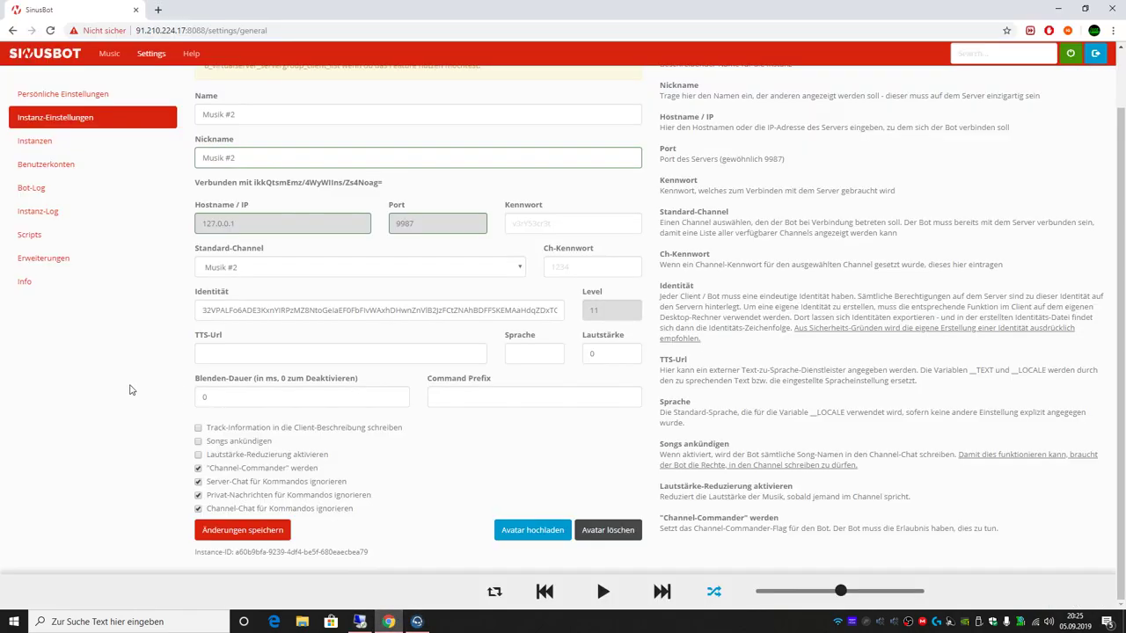
scroll(130, 390, up, 1)
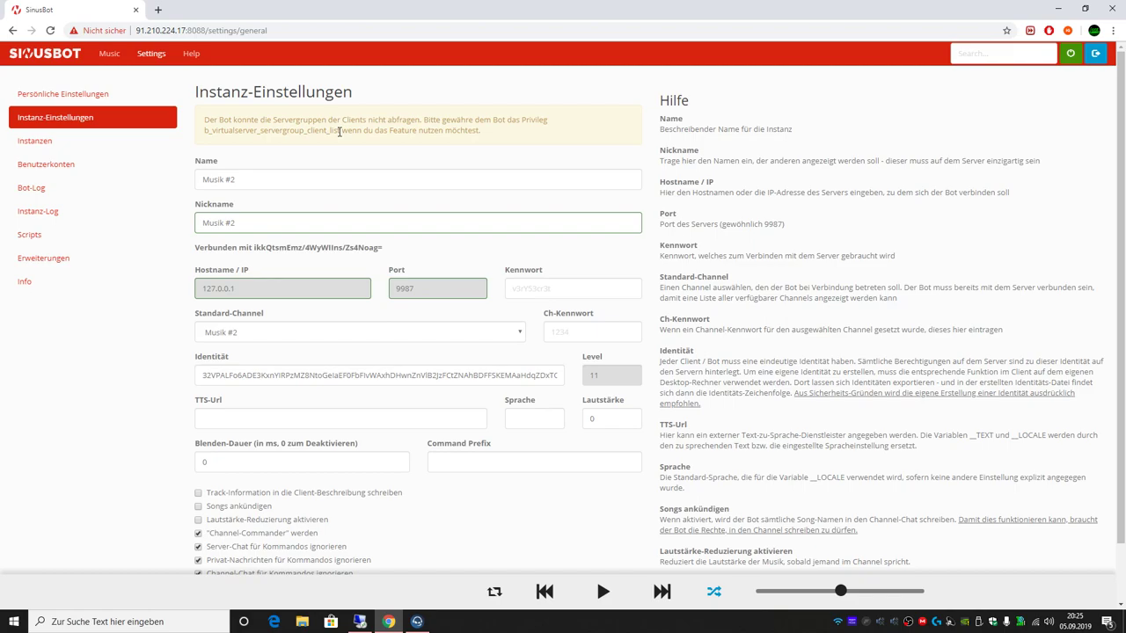
click(417, 622)
click(134, 19)
click(158, 33)
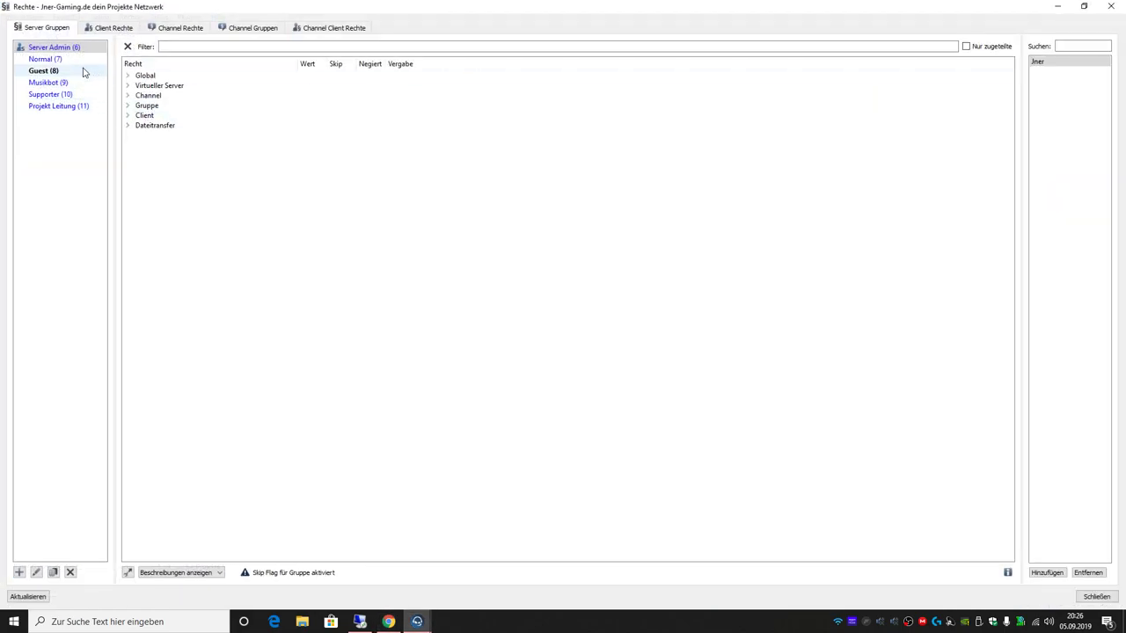
Step: Select the Musikbot group and take the missing permission name from SinusBot's warning
click(79, 84)
click(229, 47)
text(list)
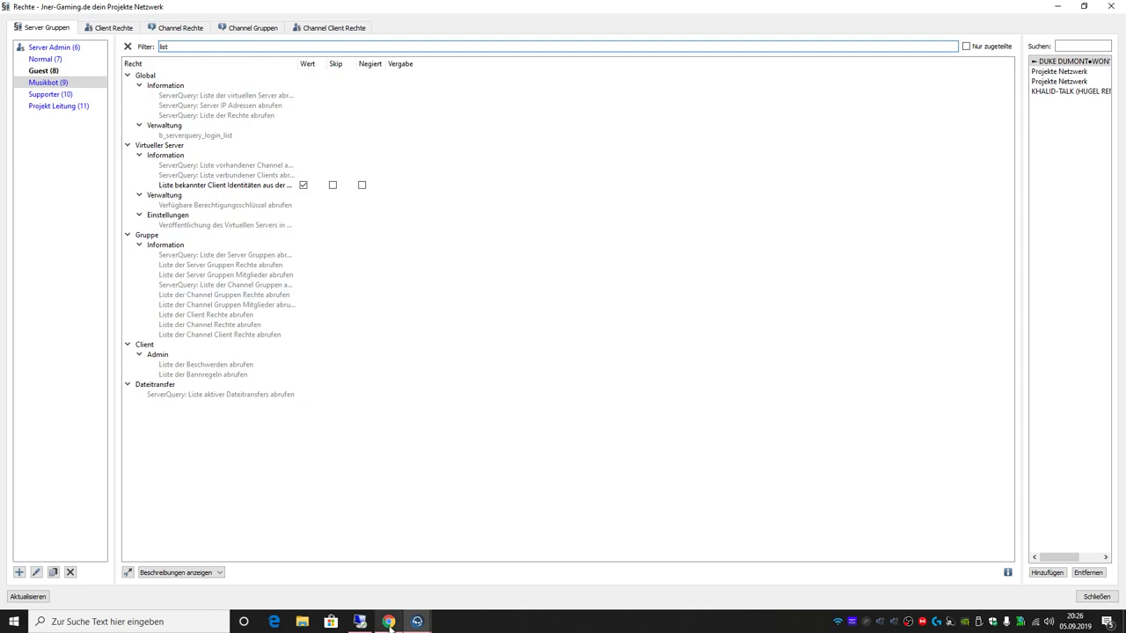
mouse_move(390, 624)
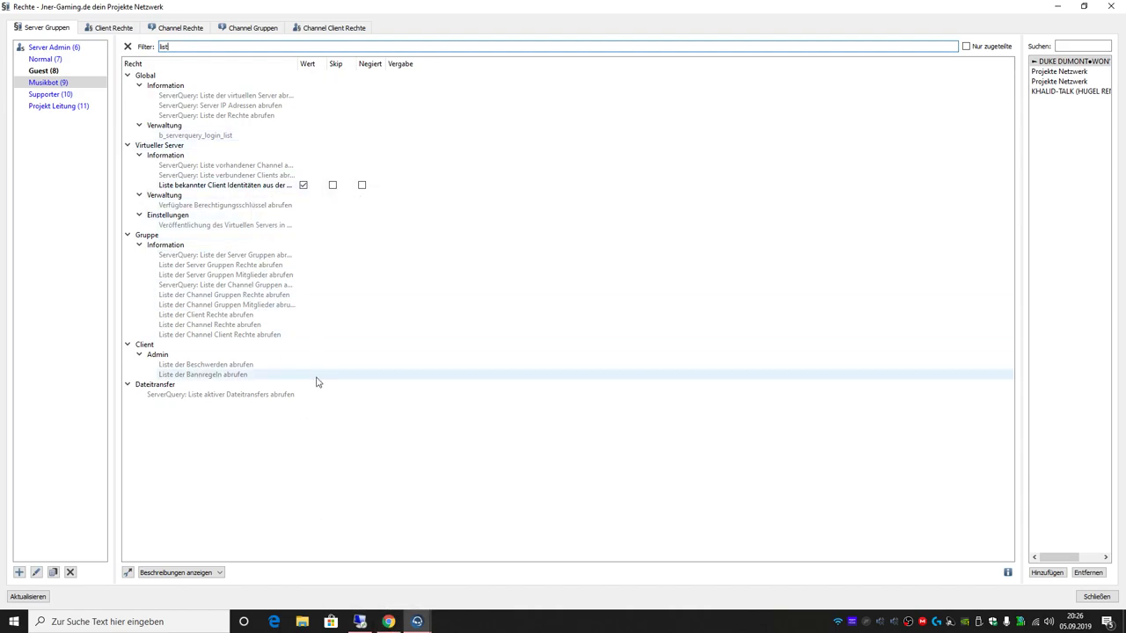
click(388, 621)
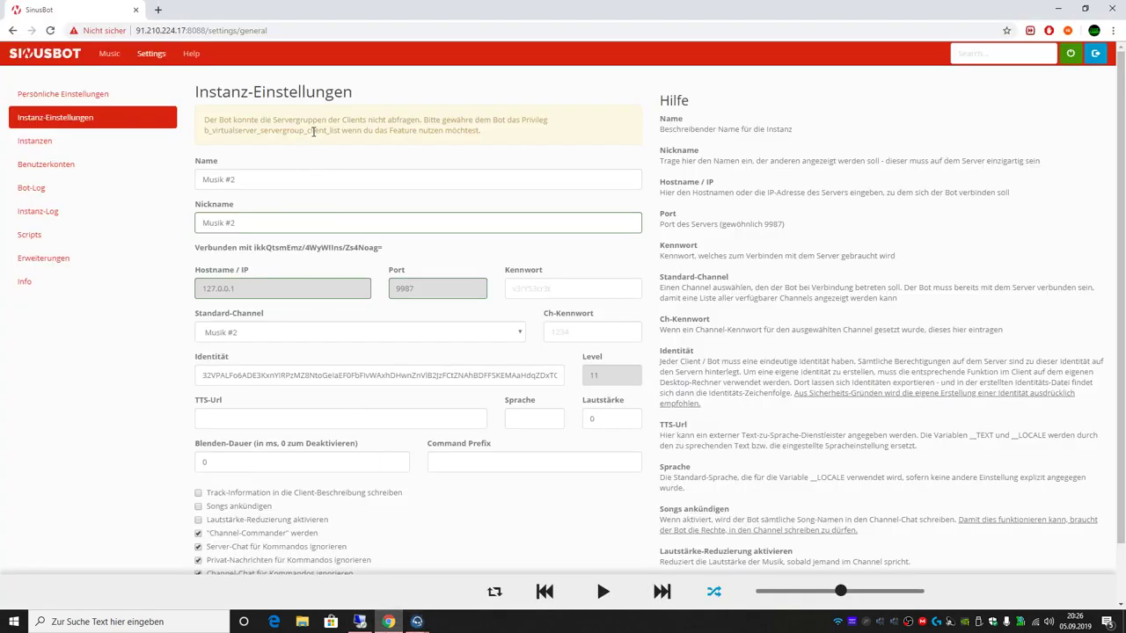
drag(341, 130, 210, 142)
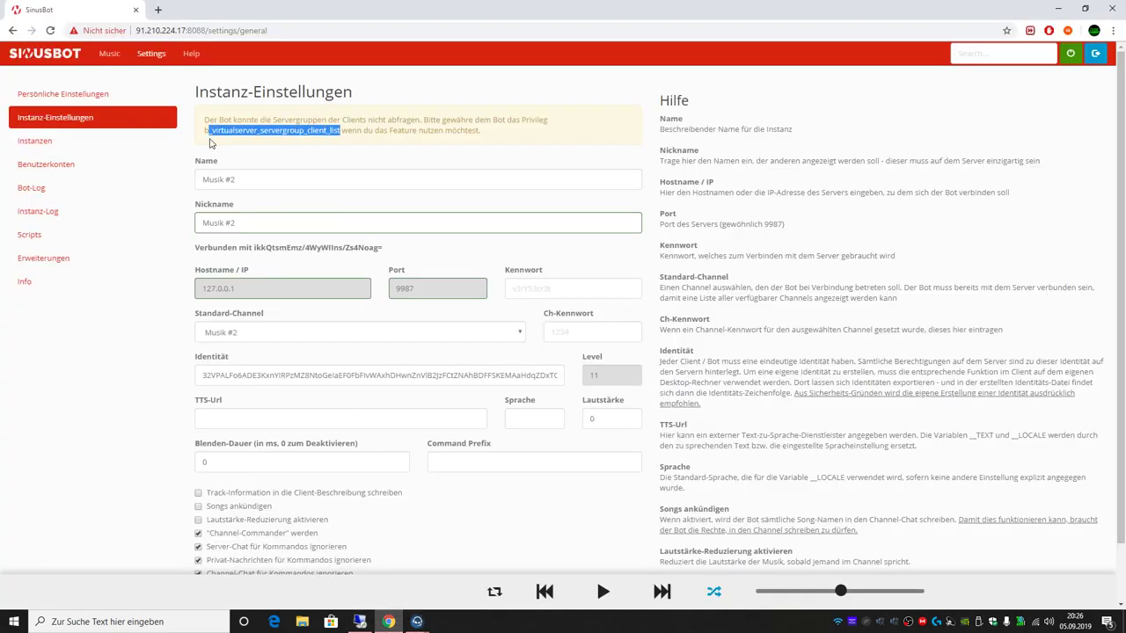
mouse_move(417, 621)
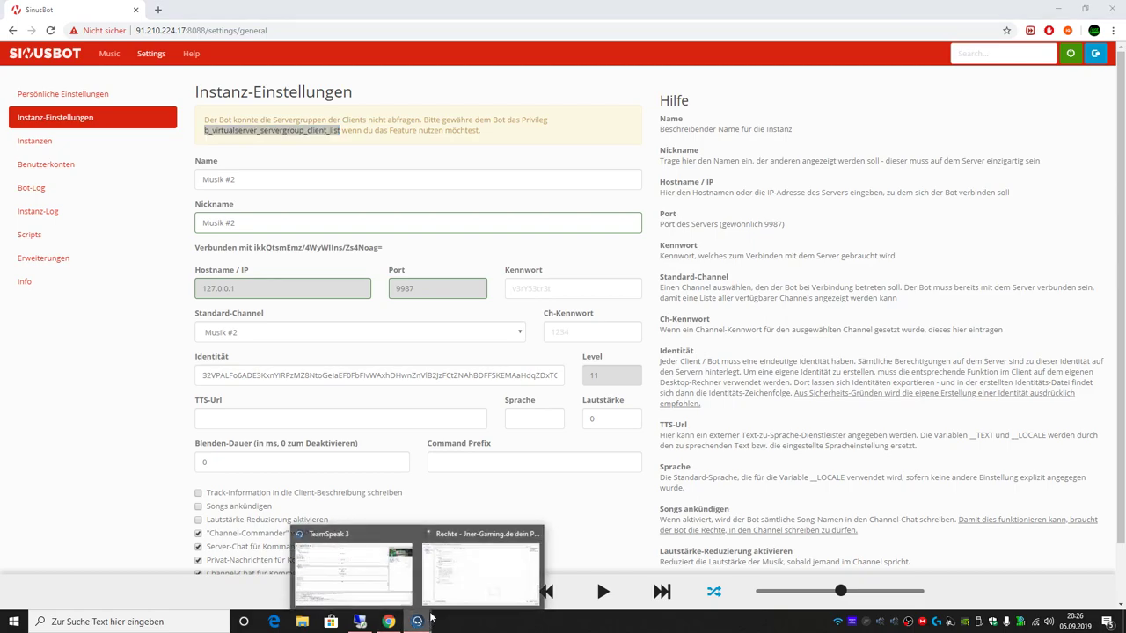
click(455, 543)
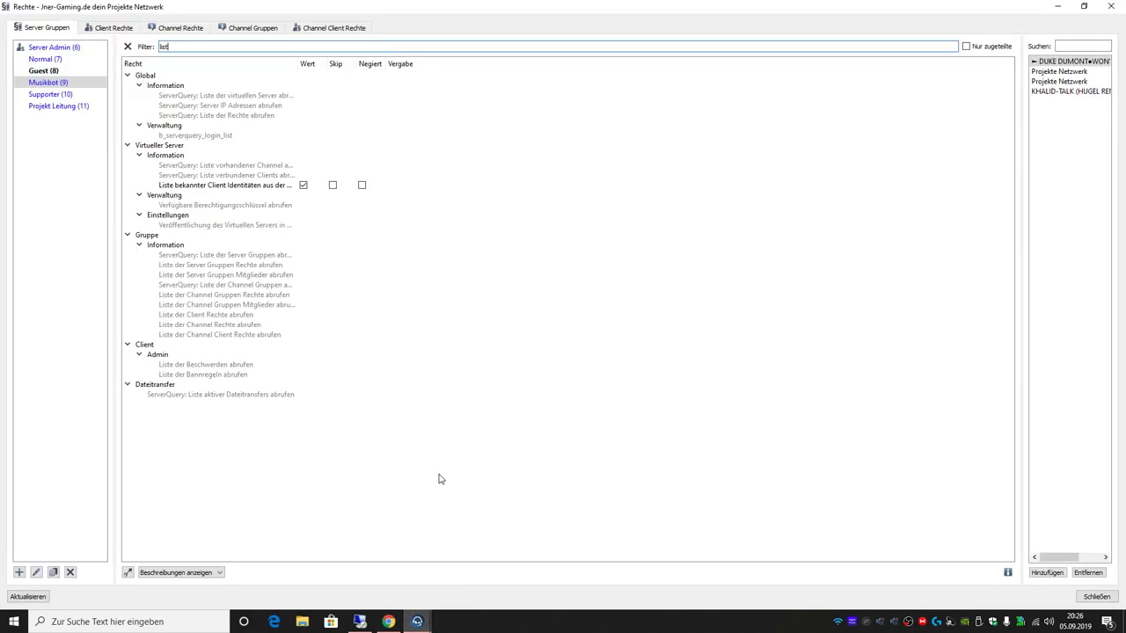
Step: Filter for b_virtualserver_servergroup_client_list, grant it to Musikbot, and close the permissions window
text(b_virtualserver_servergroup_client_list)
key(ctrl+a)
text(b_virtualserver_servergroup_client_list)
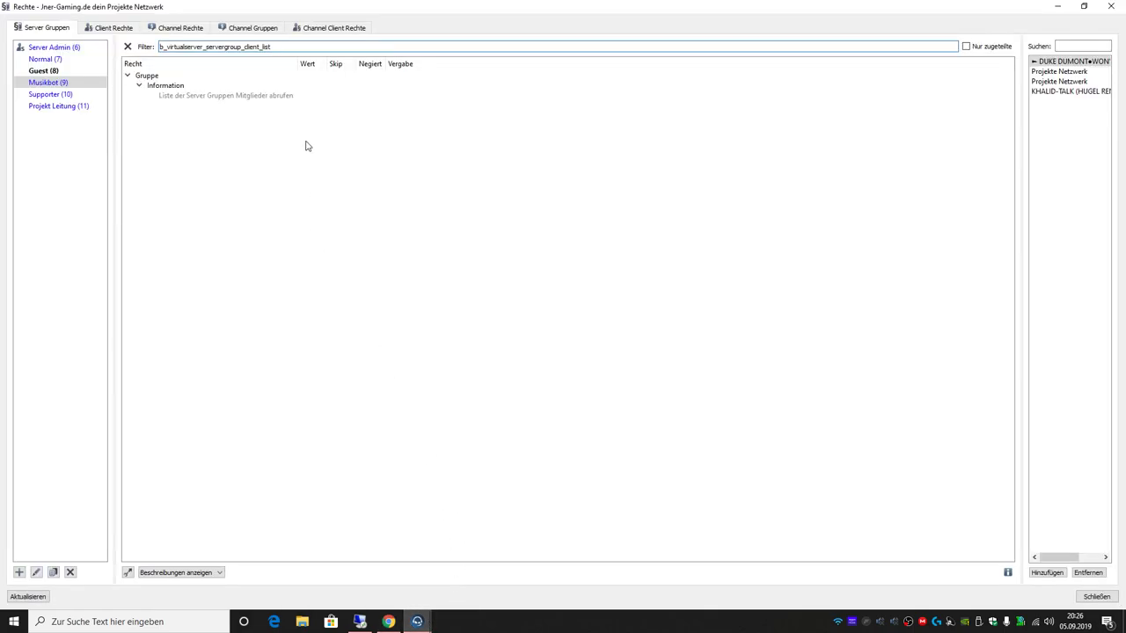
double_click(312, 97)
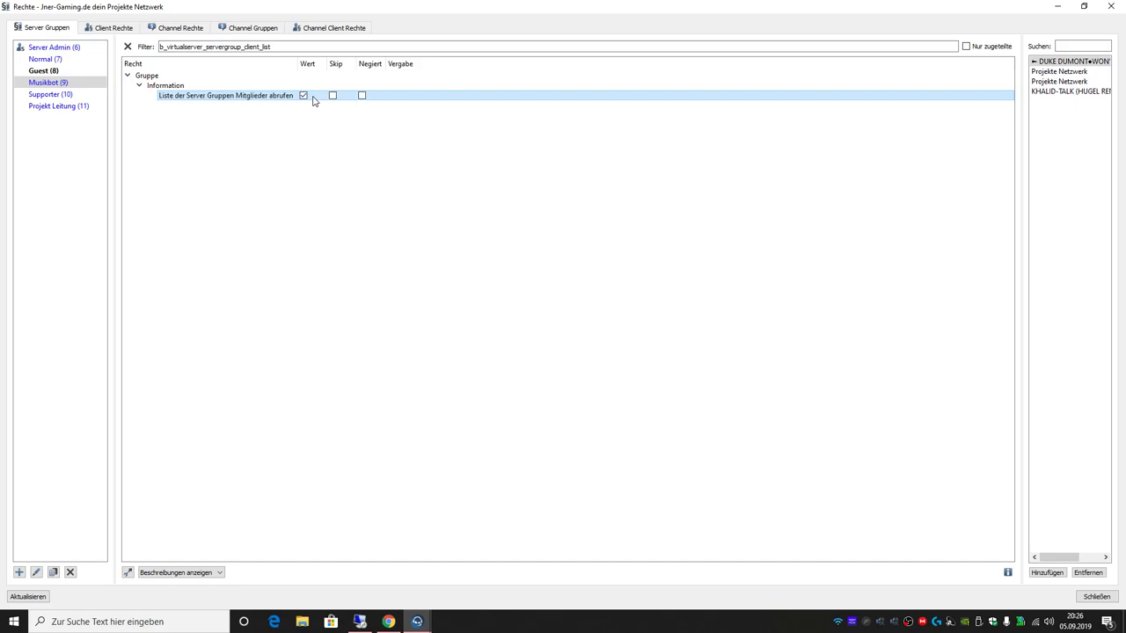
click(1098, 597)
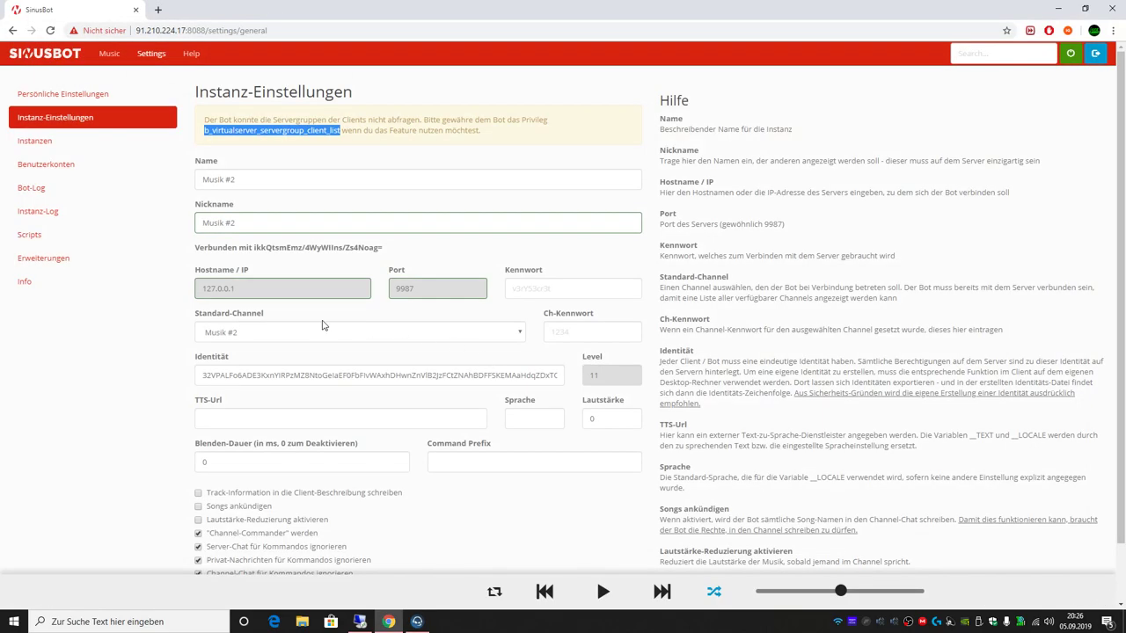
click(163, 361)
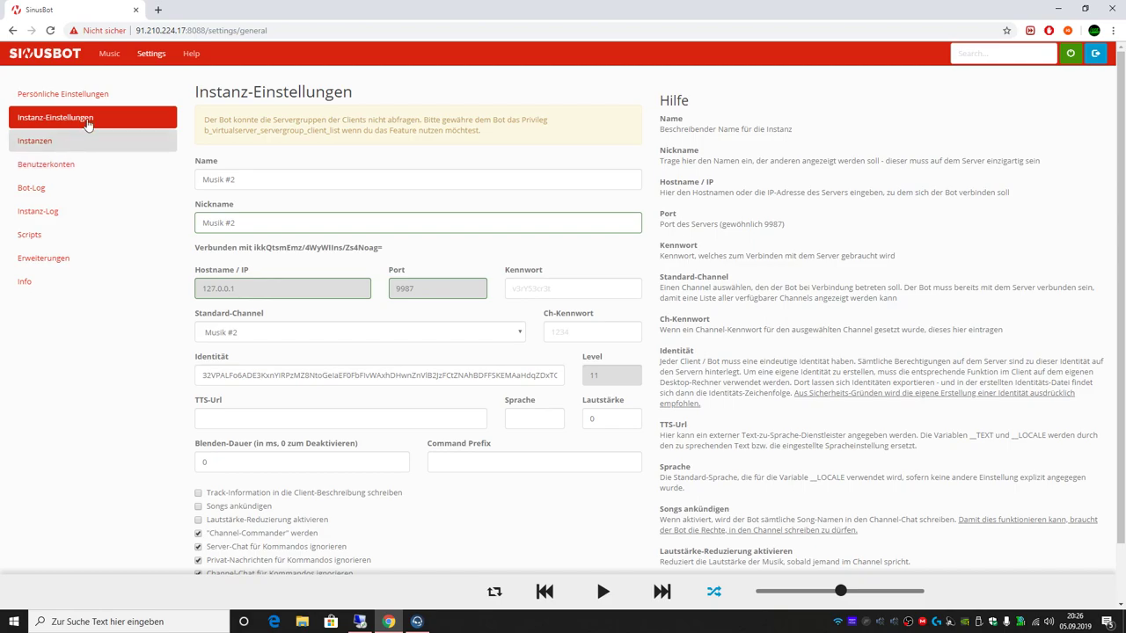
Step: Browse SinusBot's radio stations and add-URL dialog, return to the empty Alle Dateien list, and open a new tab
click(112, 55)
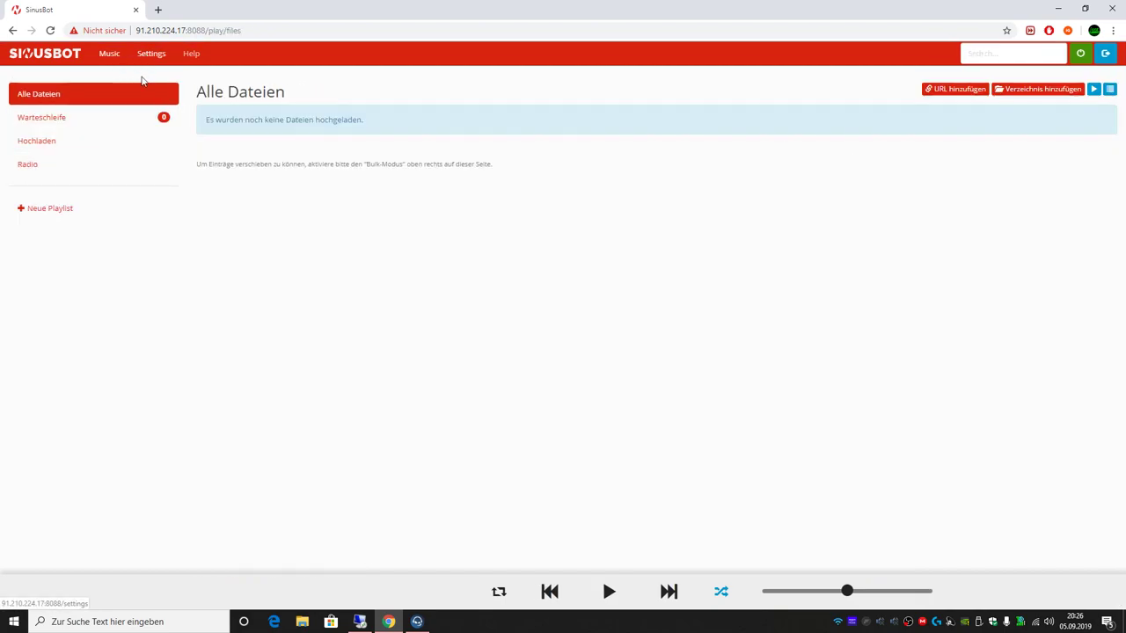
click(58, 164)
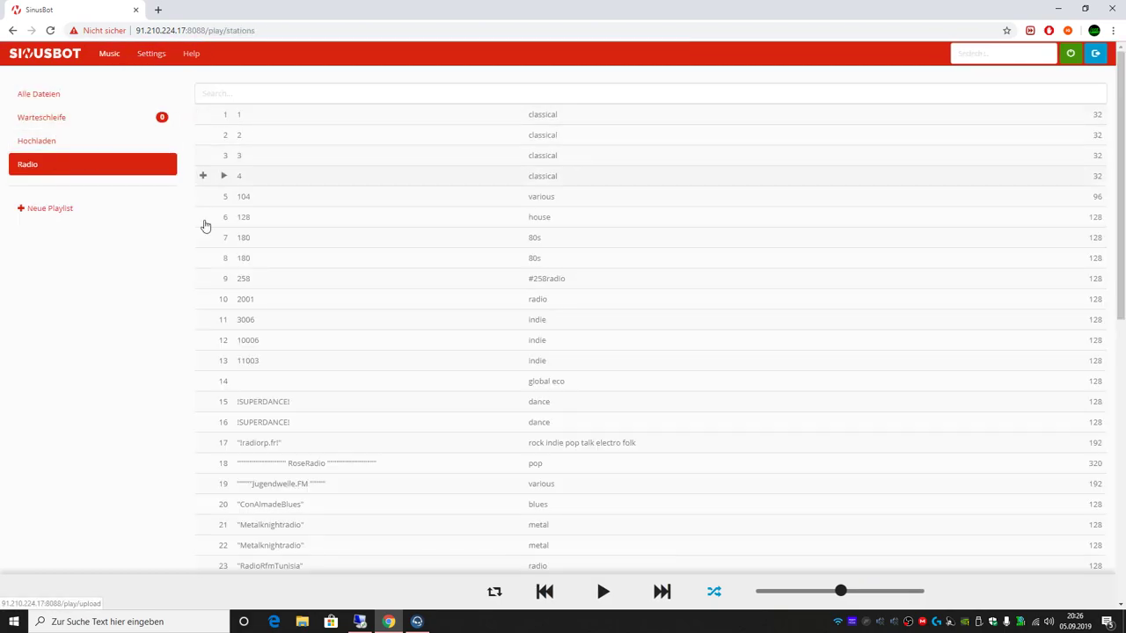
click(241, 95)
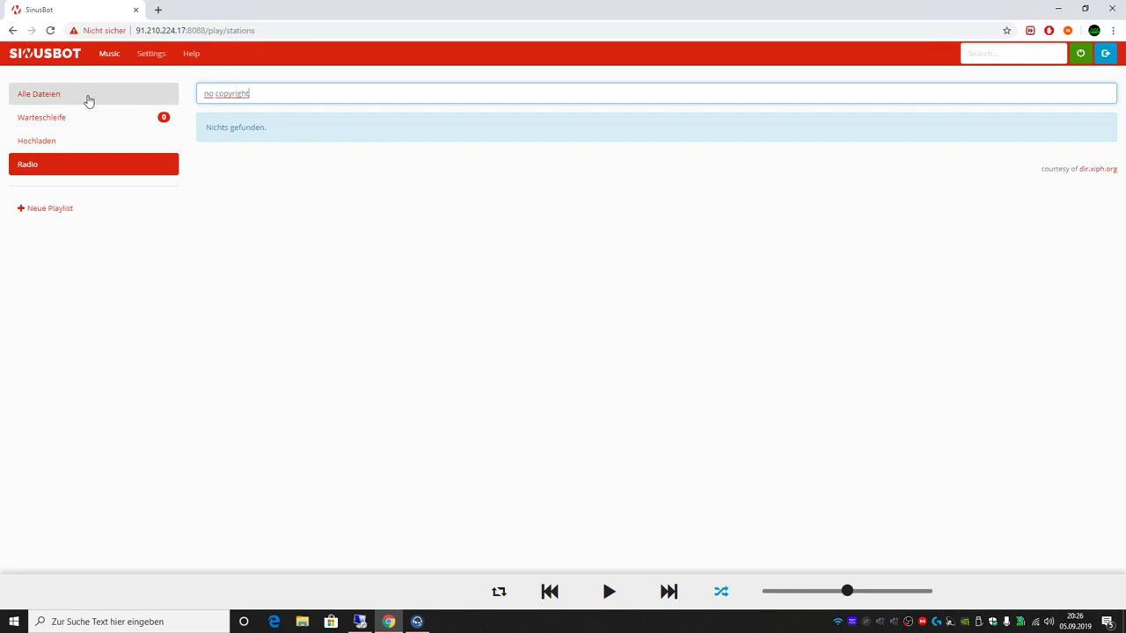
click(88, 95)
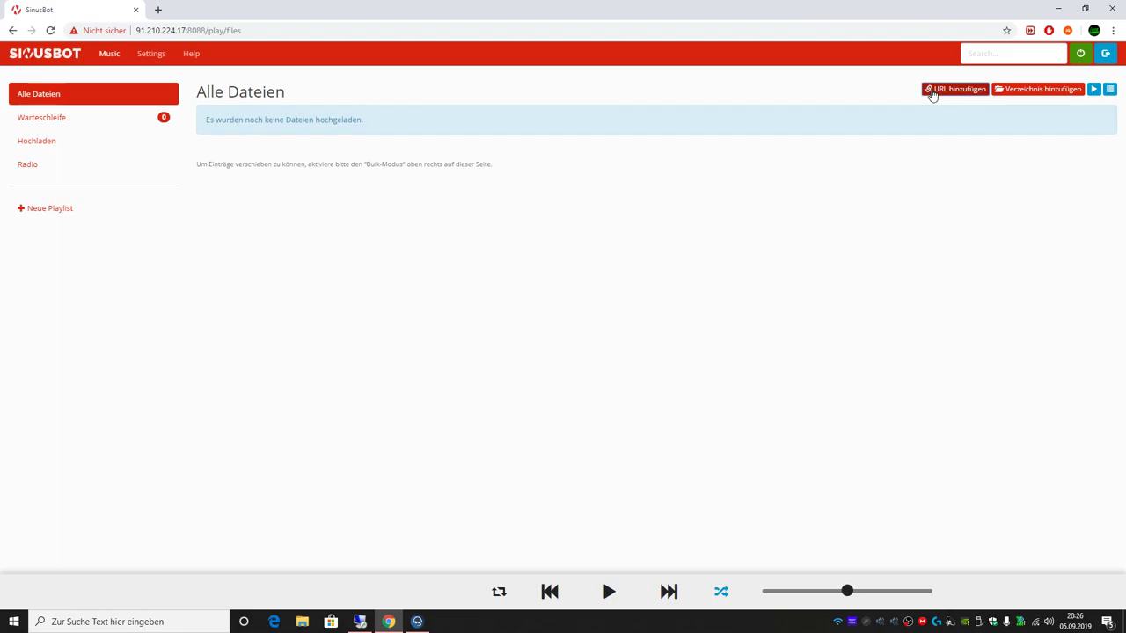
click(932, 90)
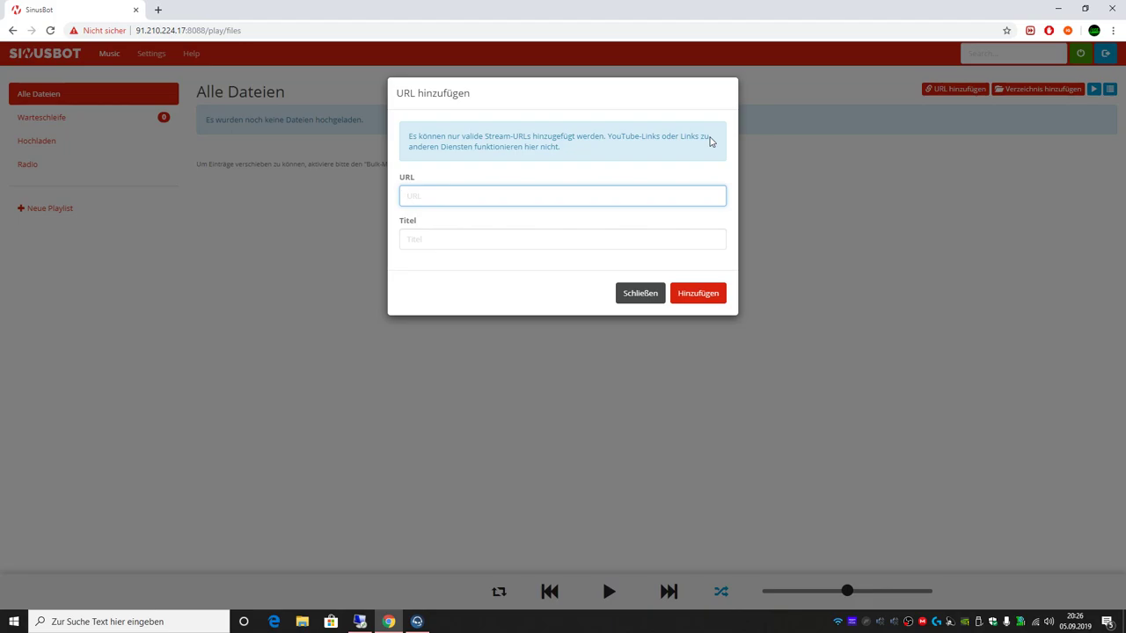
click(640, 291)
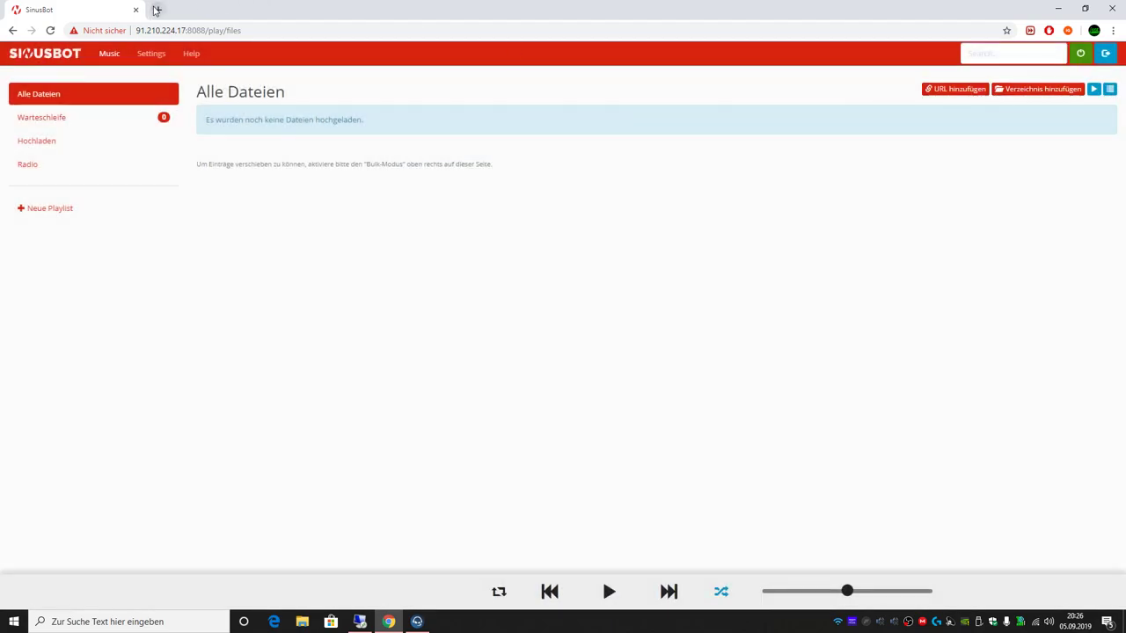
click(157, 10)
Step: Open laut.fm and find the JNERGAMINGDERADIO station through a JnerGaming search
text(laut.fm/)
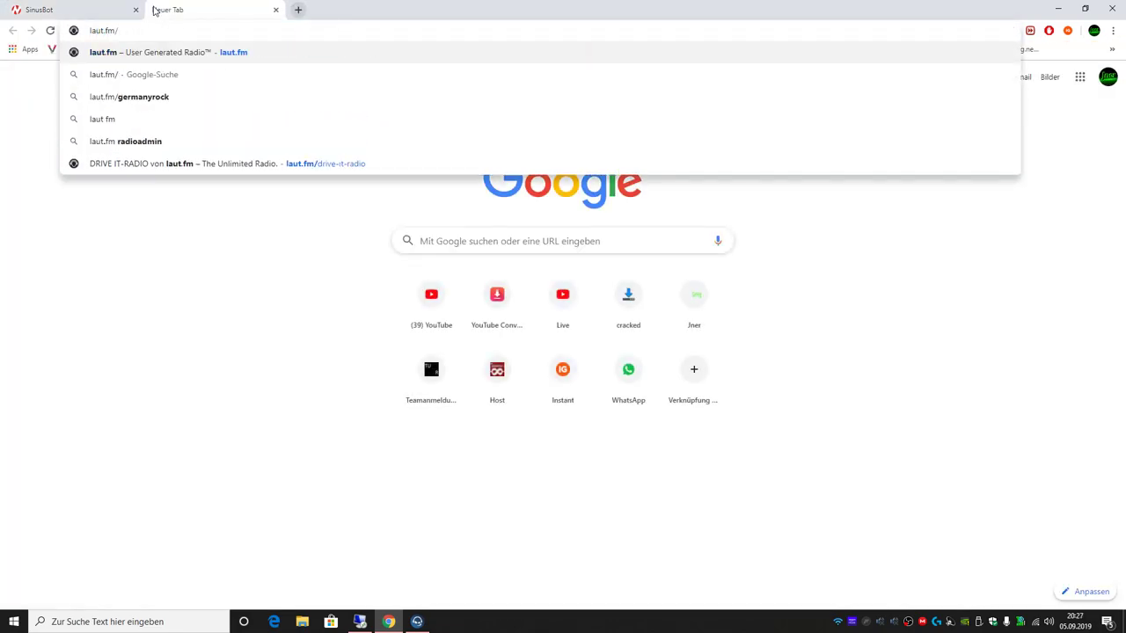
text(jnergamingde)
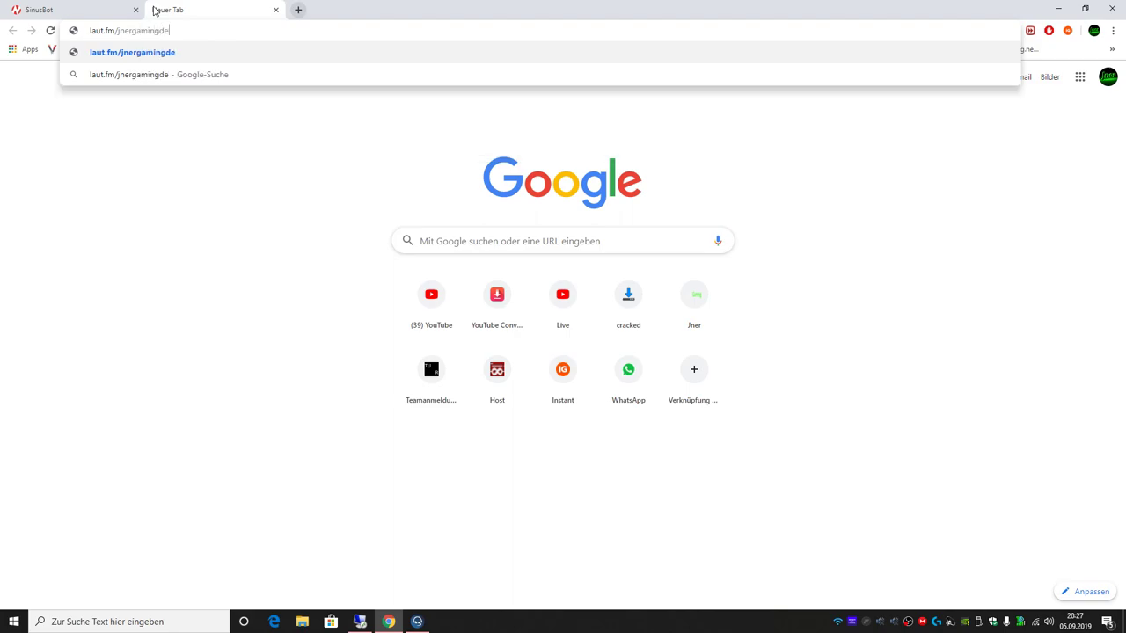
key(Return)
drag(165, 31, 115, 35)
key(BackSpace)
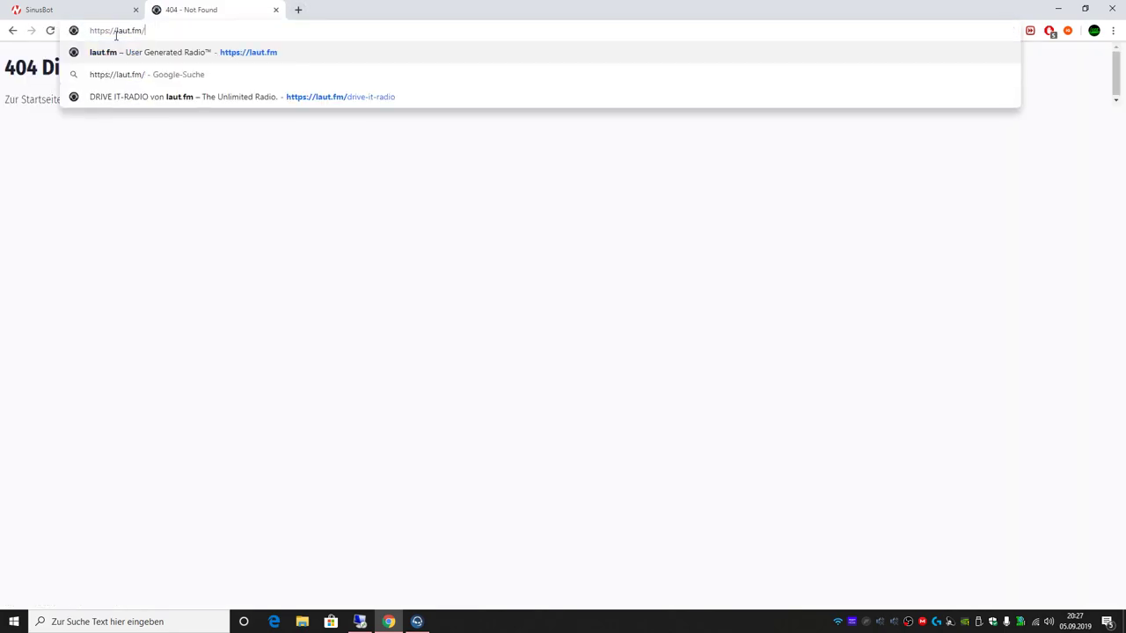
key(Return)
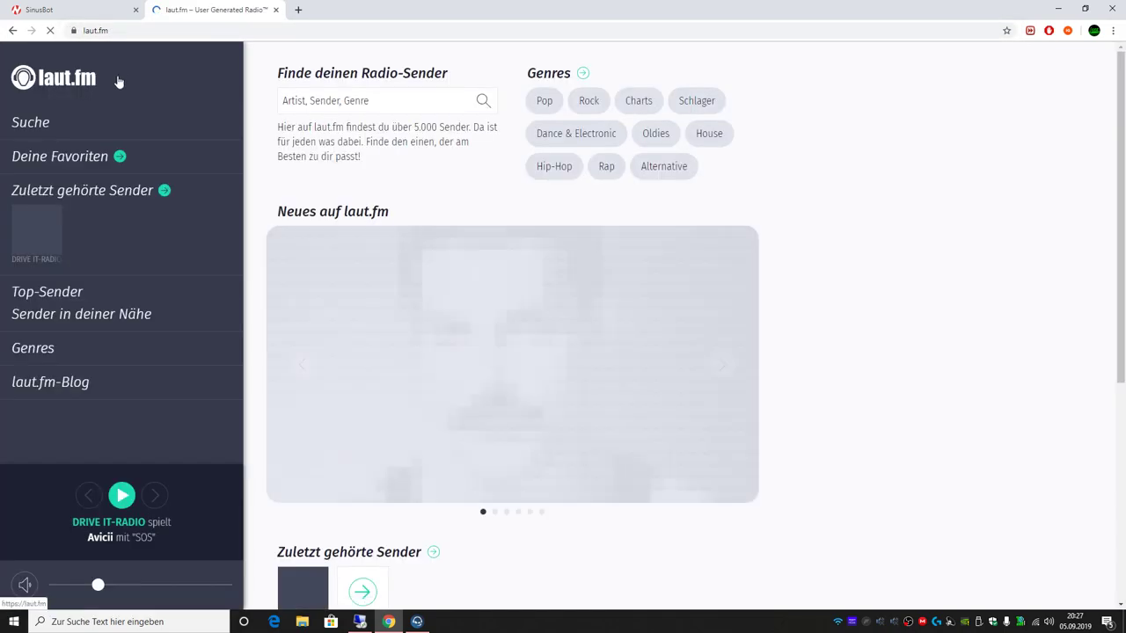
click(407, 100)
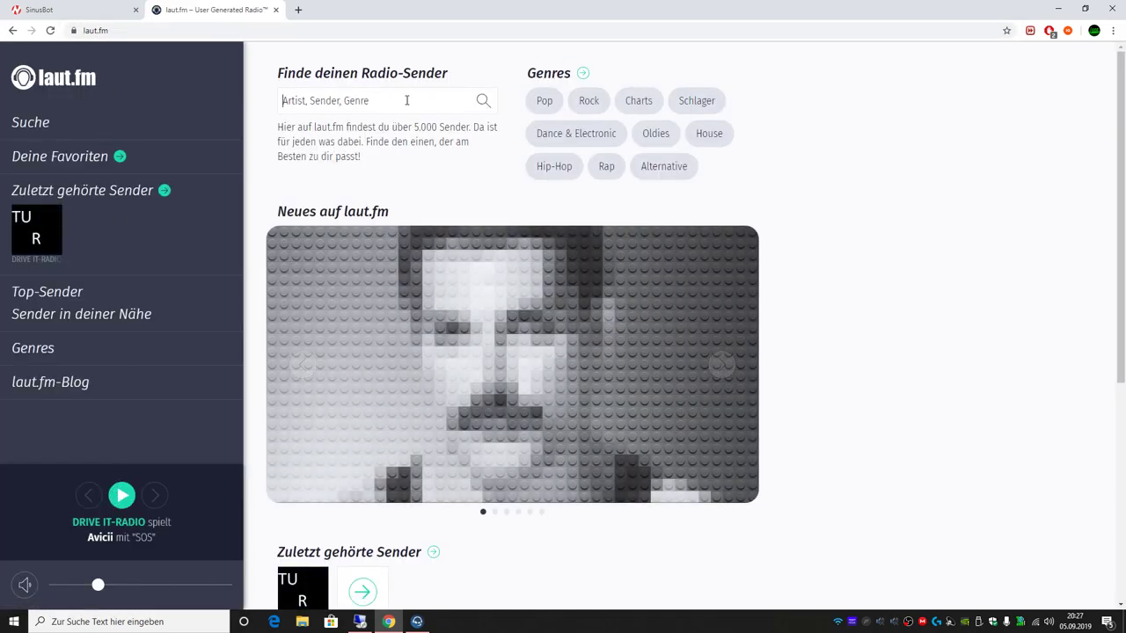
text(JnerGaming)
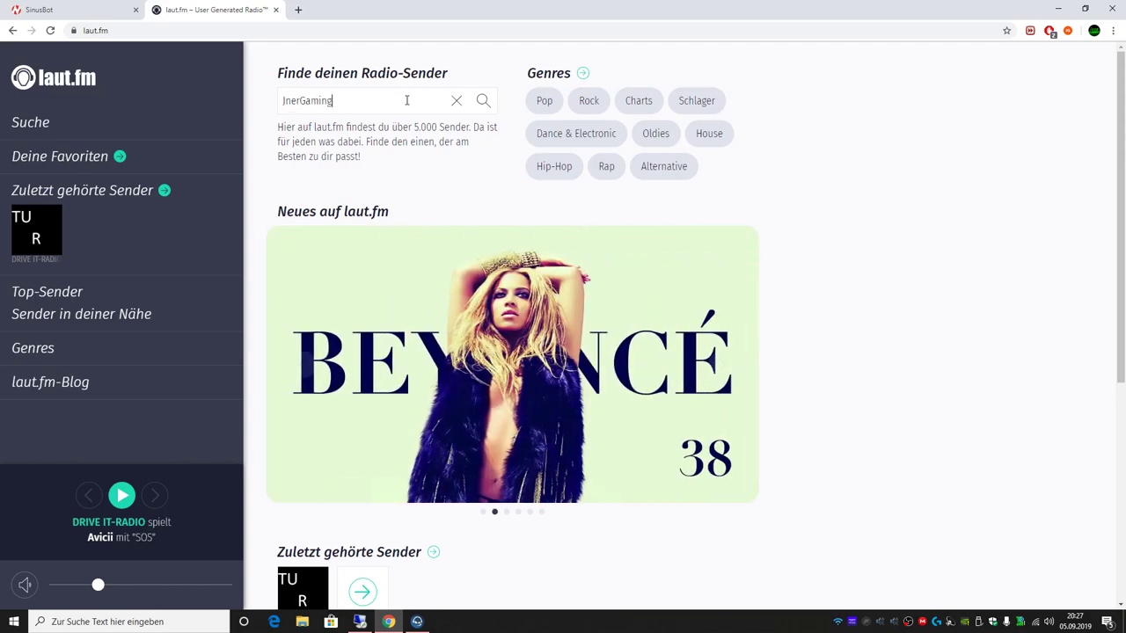
key(Return)
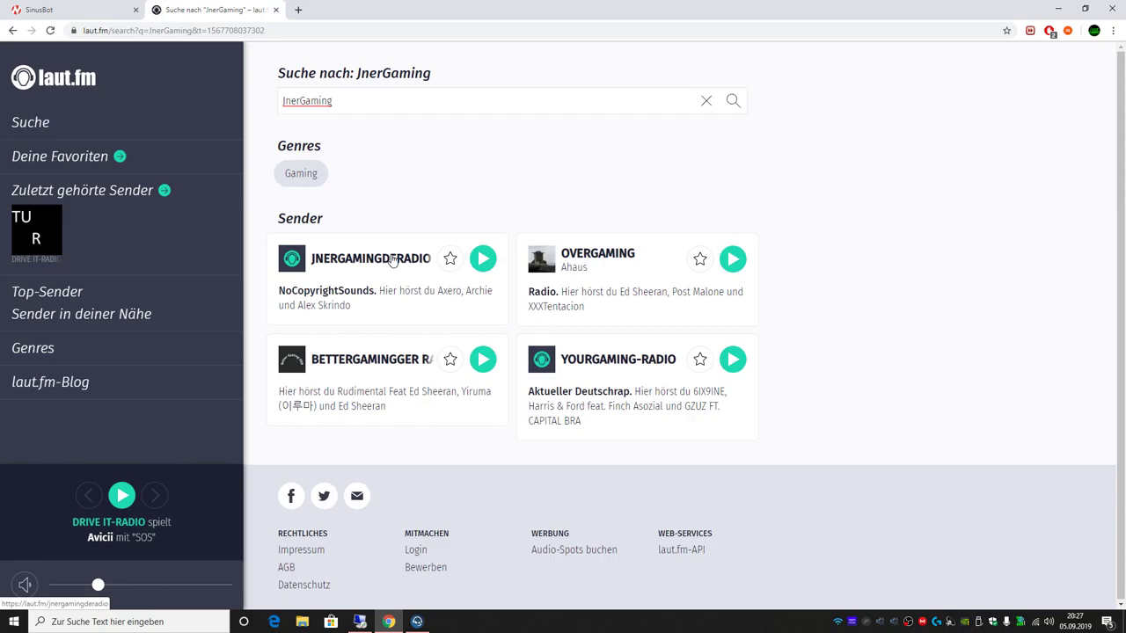
click(393, 260)
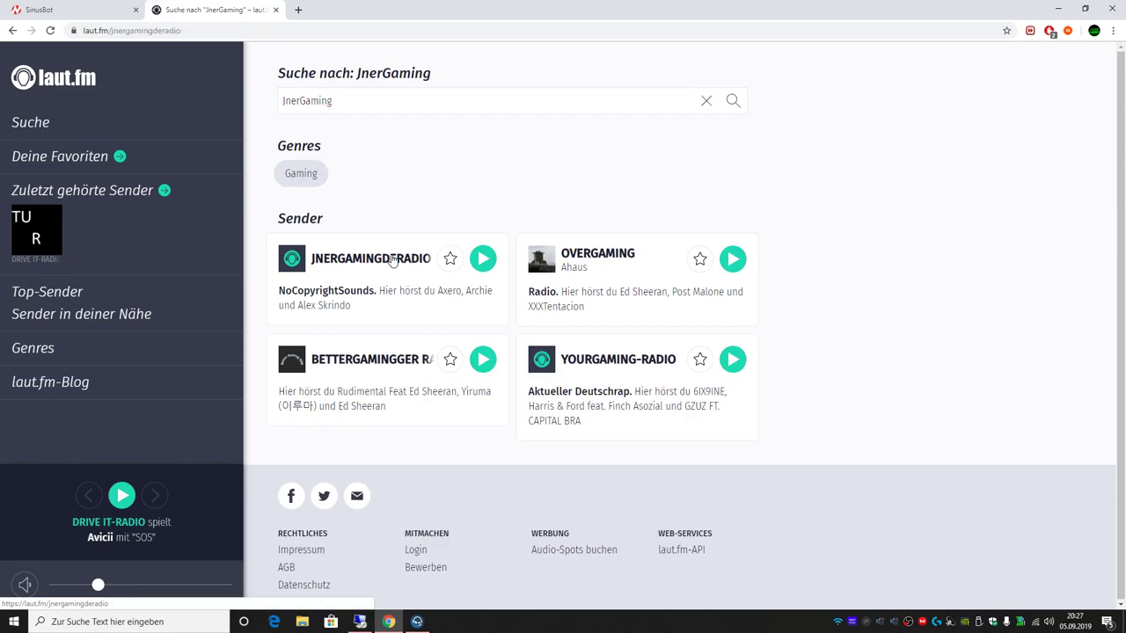
Step: Copy the station's Streaming-URL into the URL field of SinusBot's add-URL dialog
scroll(398, 422, down, 2)
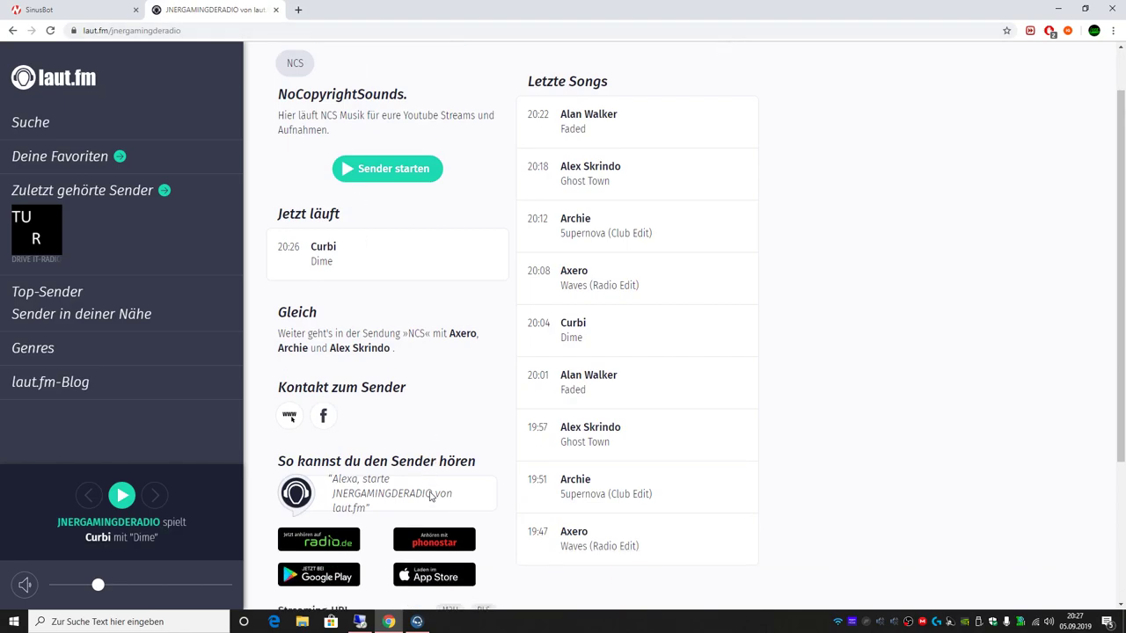
scroll(384, 392, down, 3)
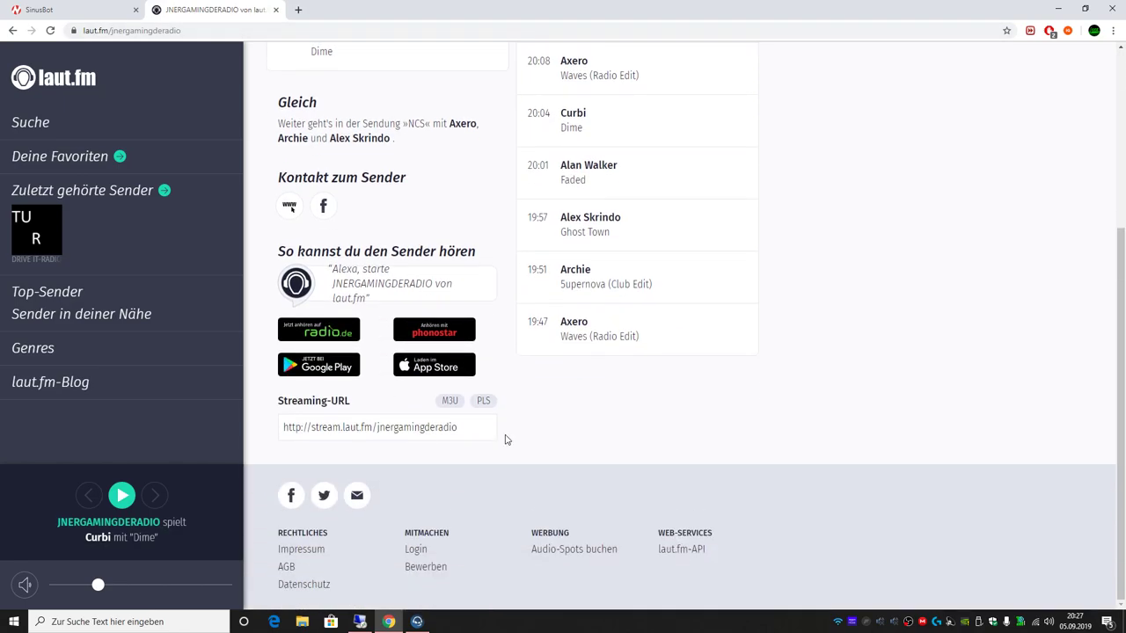
drag(460, 423, 279, 427)
key(ctrl+c)
click(40, 10)
click(955, 89)
key(ctrl+v)
click(501, 240)
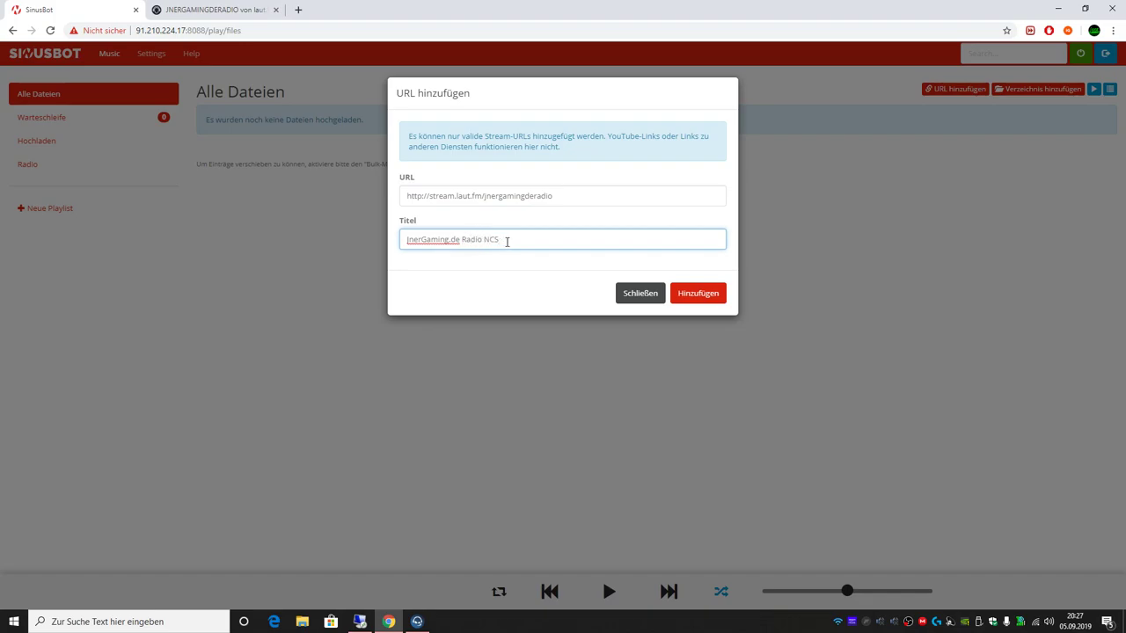
Step: Add the 'JnerGaming.de Radio NCS' stream to the library and play it at lower volume
click(714, 296)
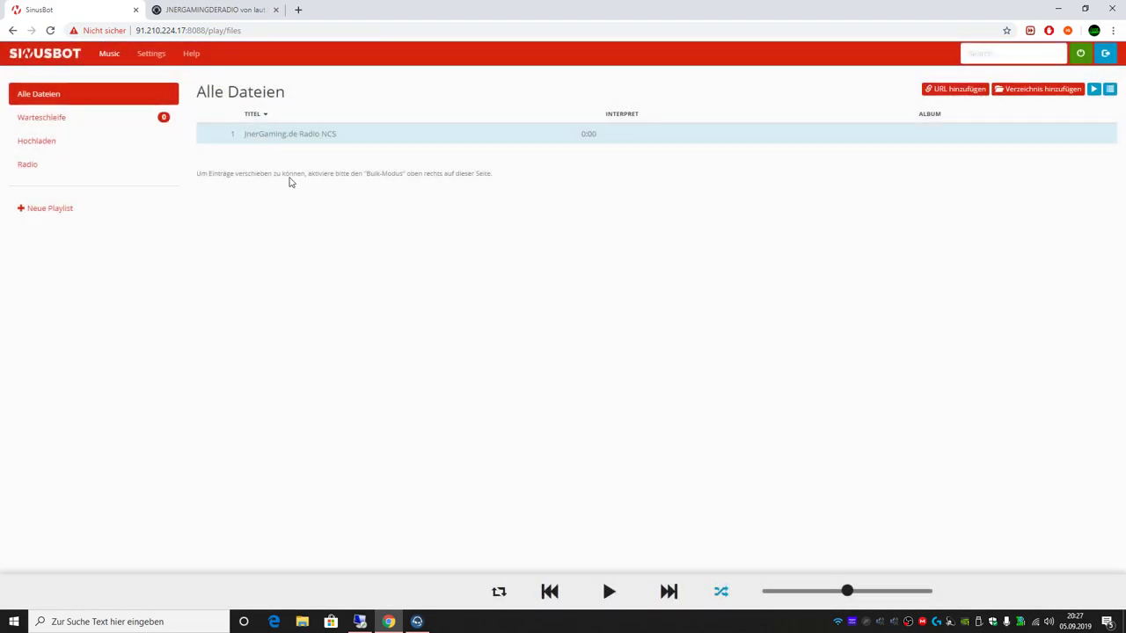
mouse_move(225, 141)
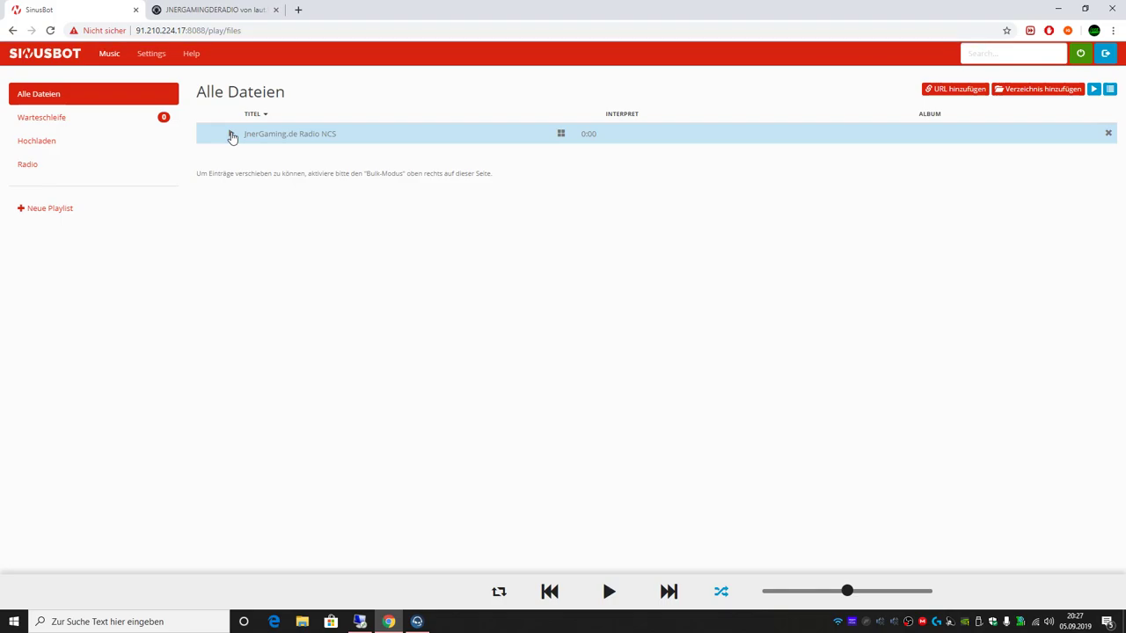
click(232, 136)
drag(847, 591, 815, 593)
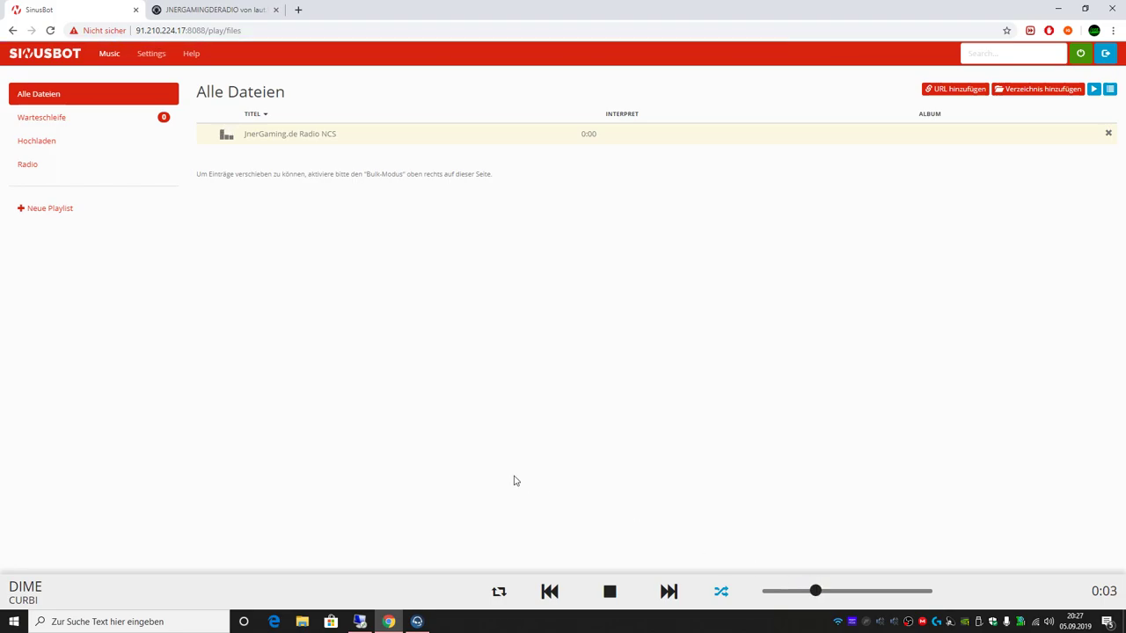
click(417, 622)
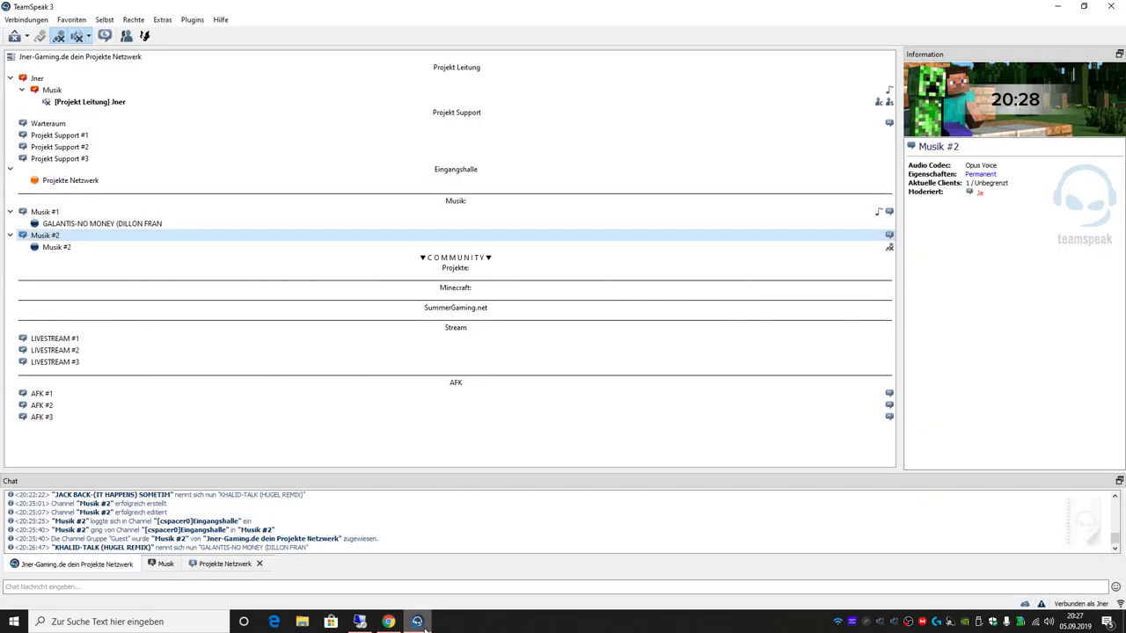
Step: Join Musik #2, re-enable speakers, and put the Musik #2 bot in the Musikbot server group
double_click(156, 240)
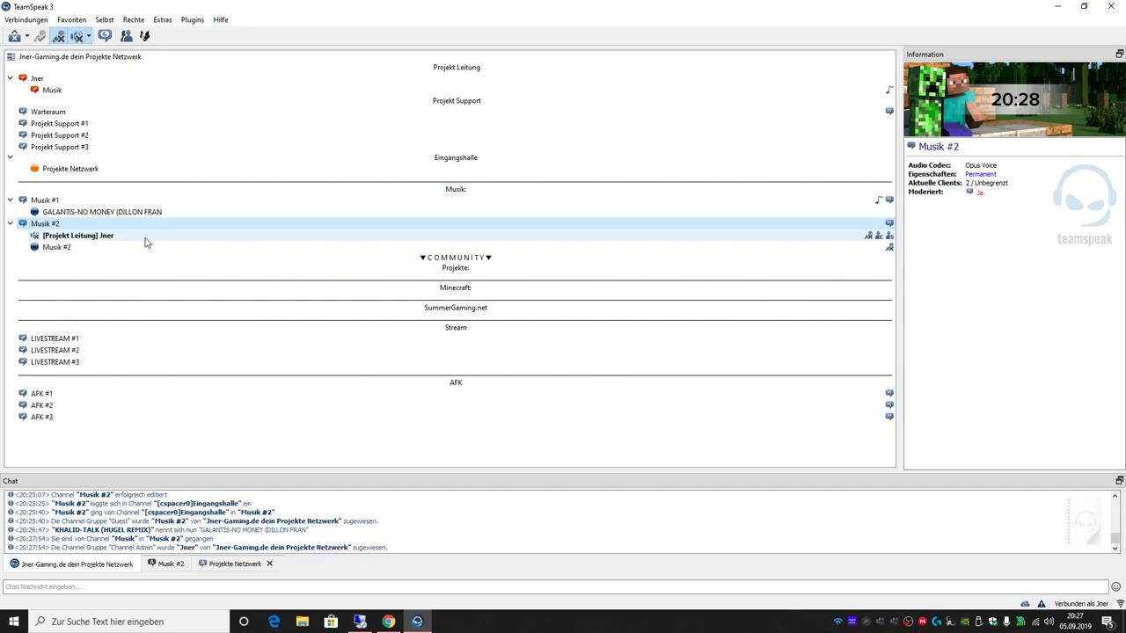
click(144, 237)
click(77, 38)
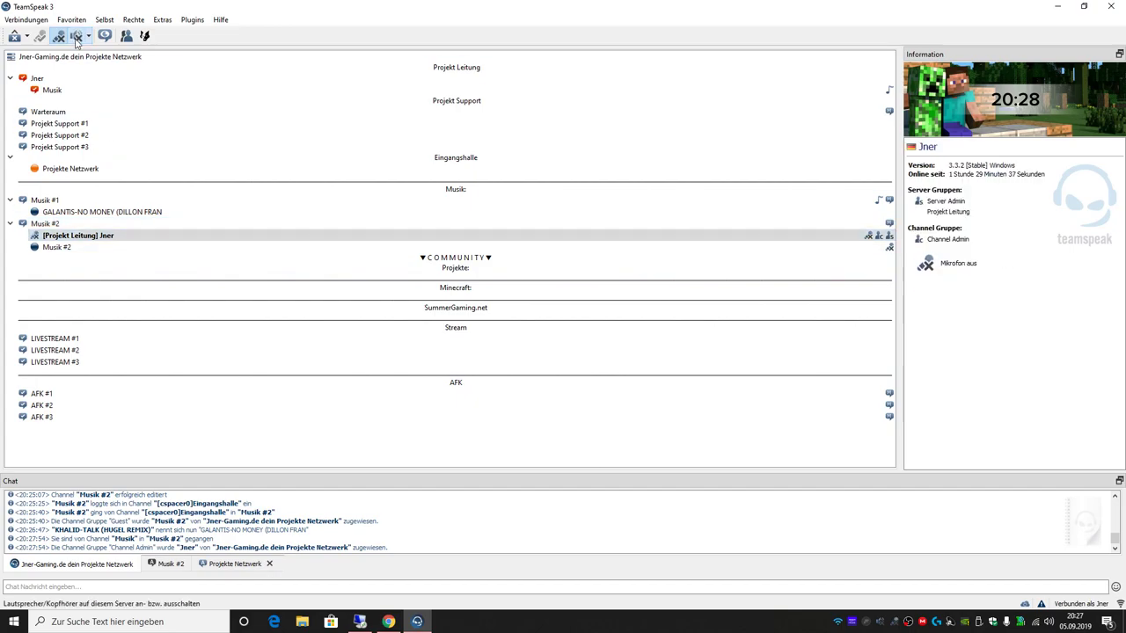
right_click(99, 248)
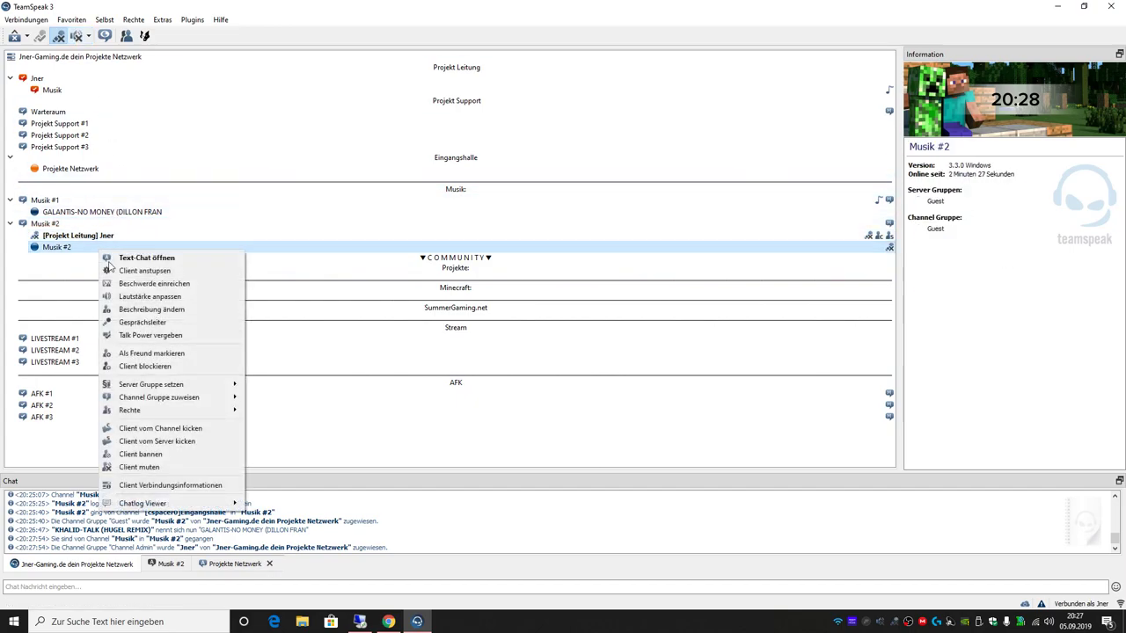
mouse_move(210, 394)
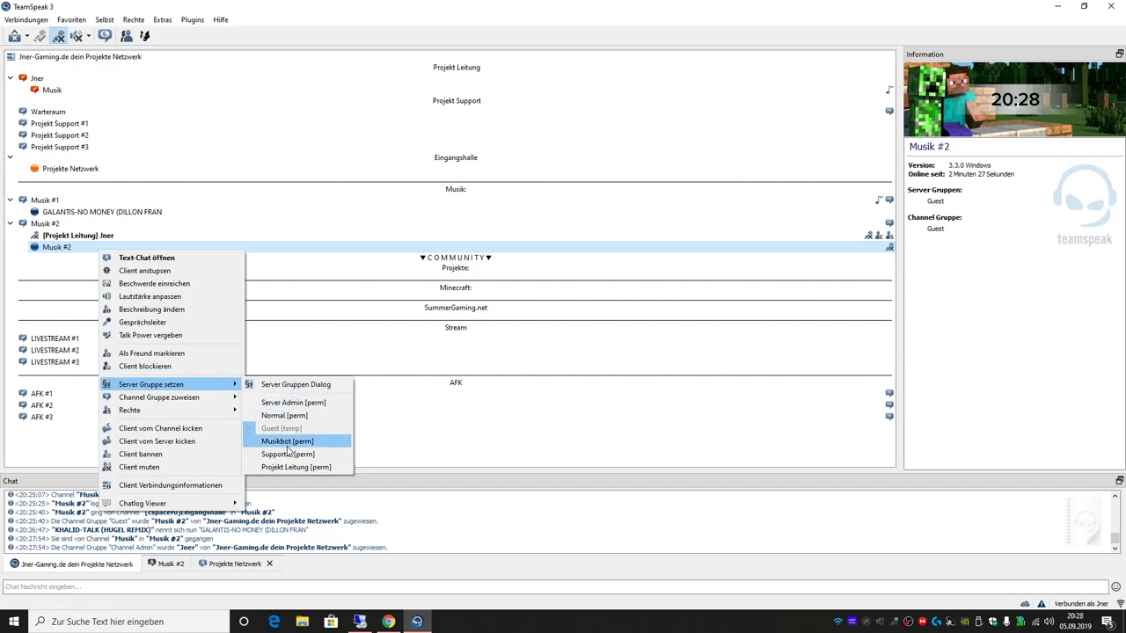
click(289, 447)
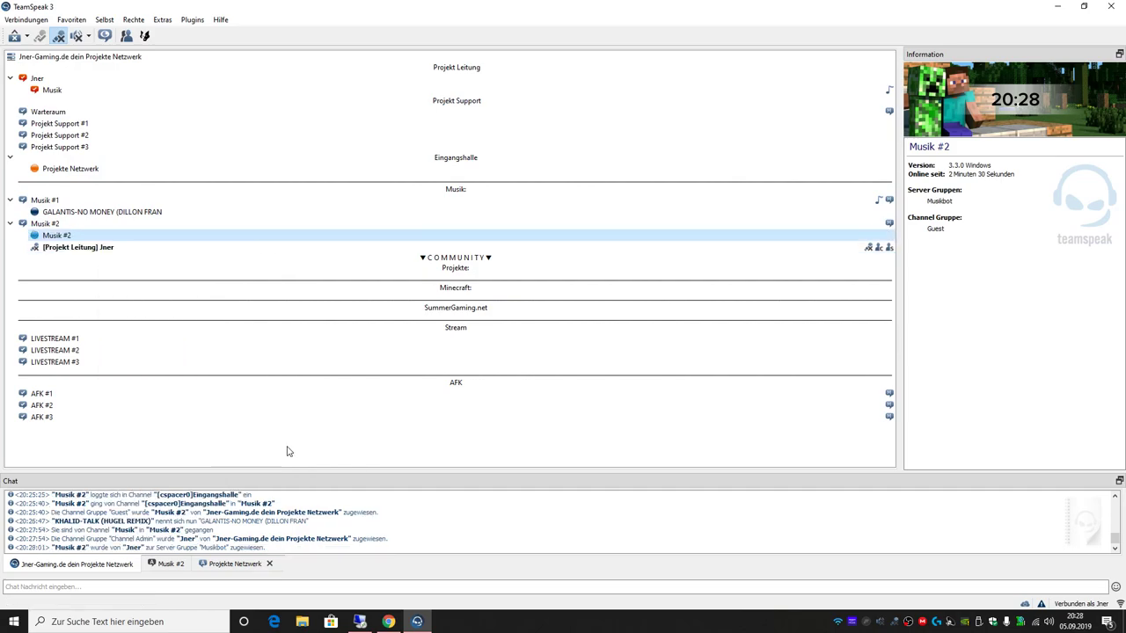
Step: Set the Musik #2 channel's audio codec to Opus Musik
click(211, 226)
right_click(211, 226)
click(276, 267)
click(509, 282)
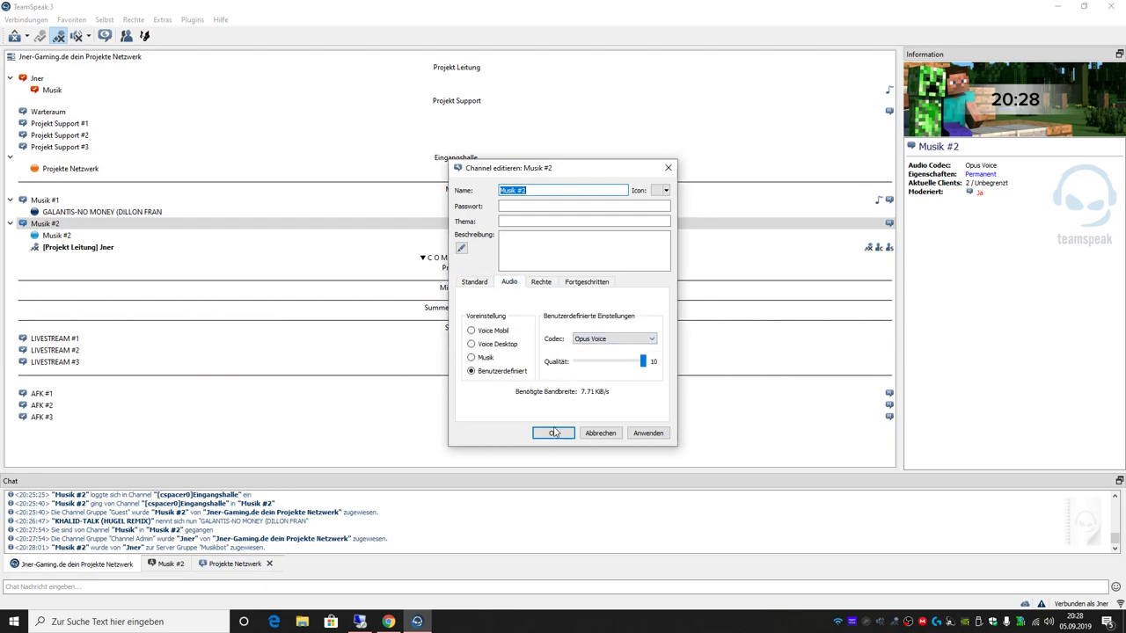
click(612, 340)
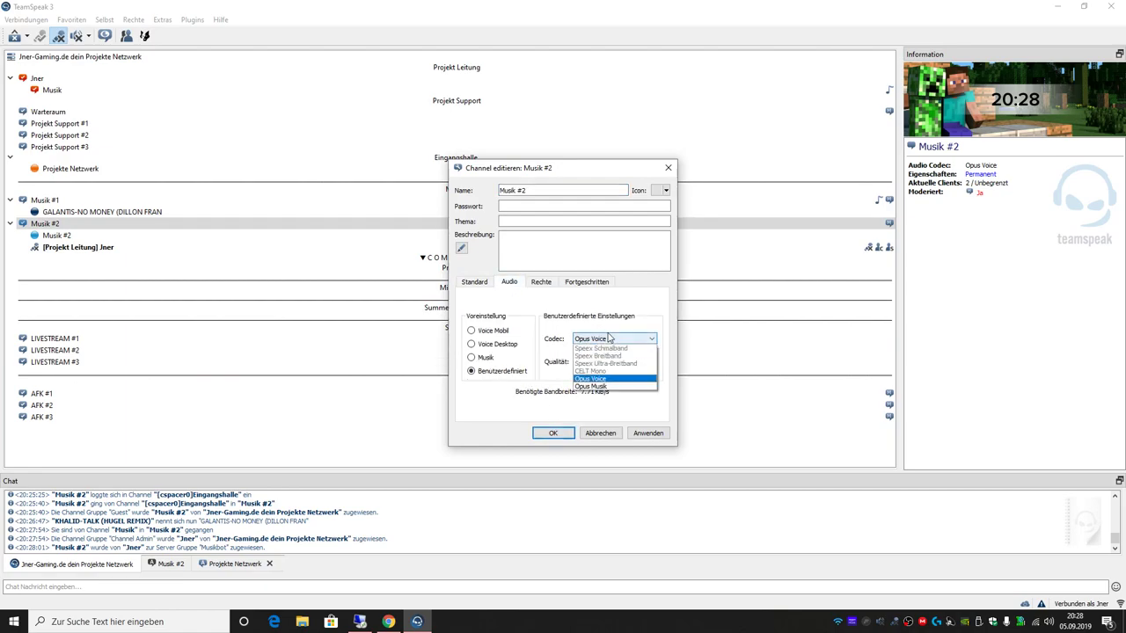
click(597, 388)
click(550, 433)
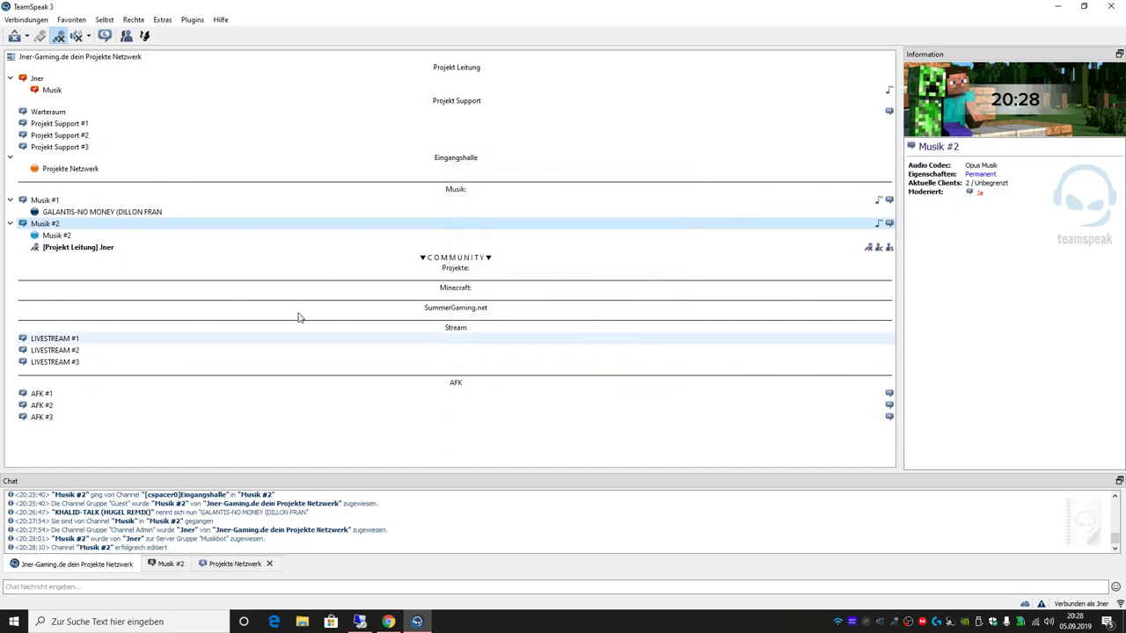
Step: Review Musik #1's audio settings unchanged, return to the Jner channel, and minimize the SinusBot browser
click(246, 200)
right_click(245, 200)
click(281, 254)
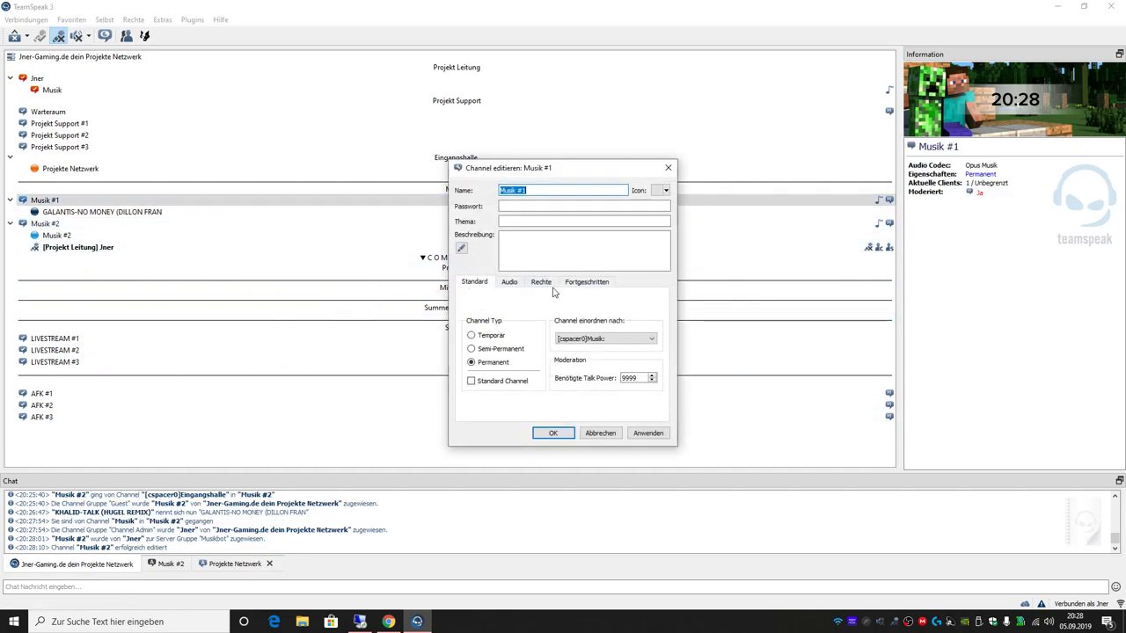
click(511, 283)
click(600, 433)
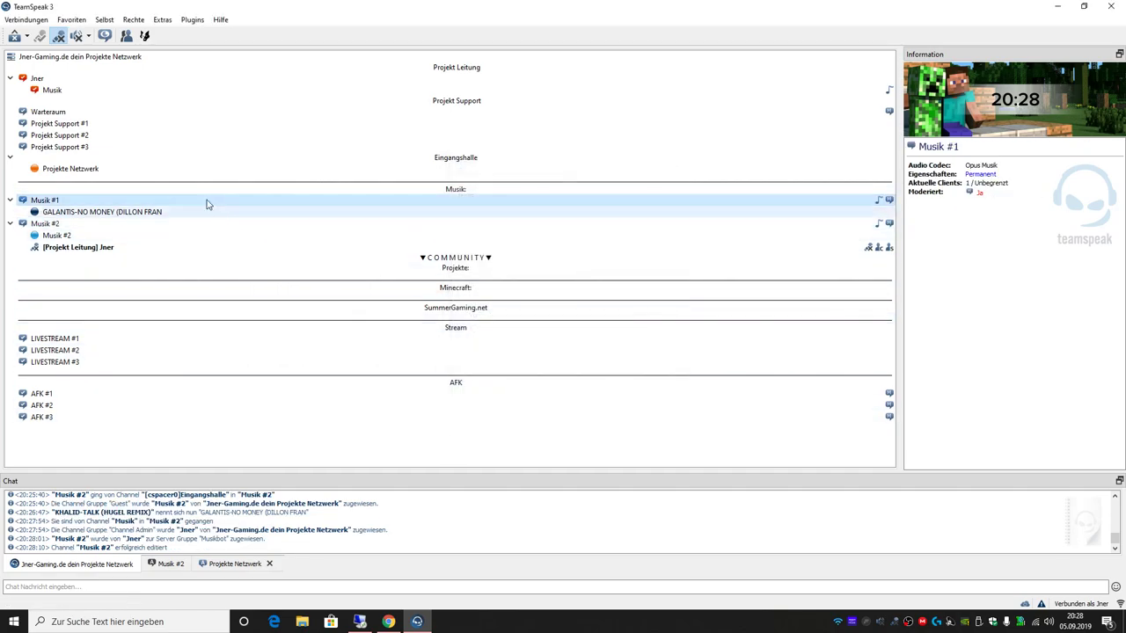
mouse_move(173, 209)
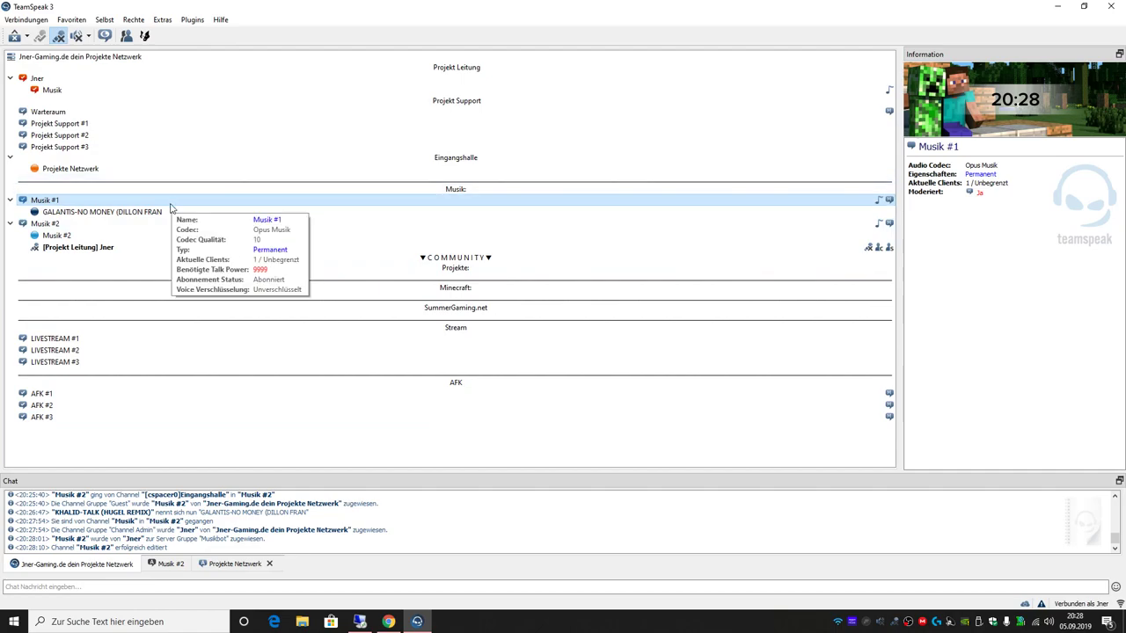
drag(172, 209, 115, 172)
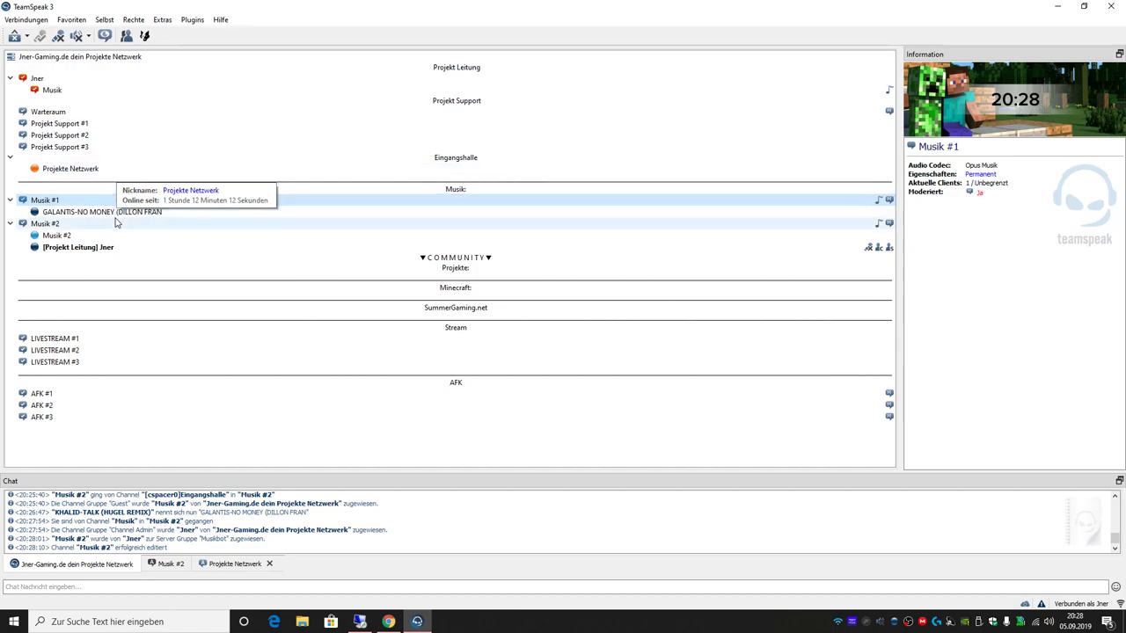
double_click(98, 81)
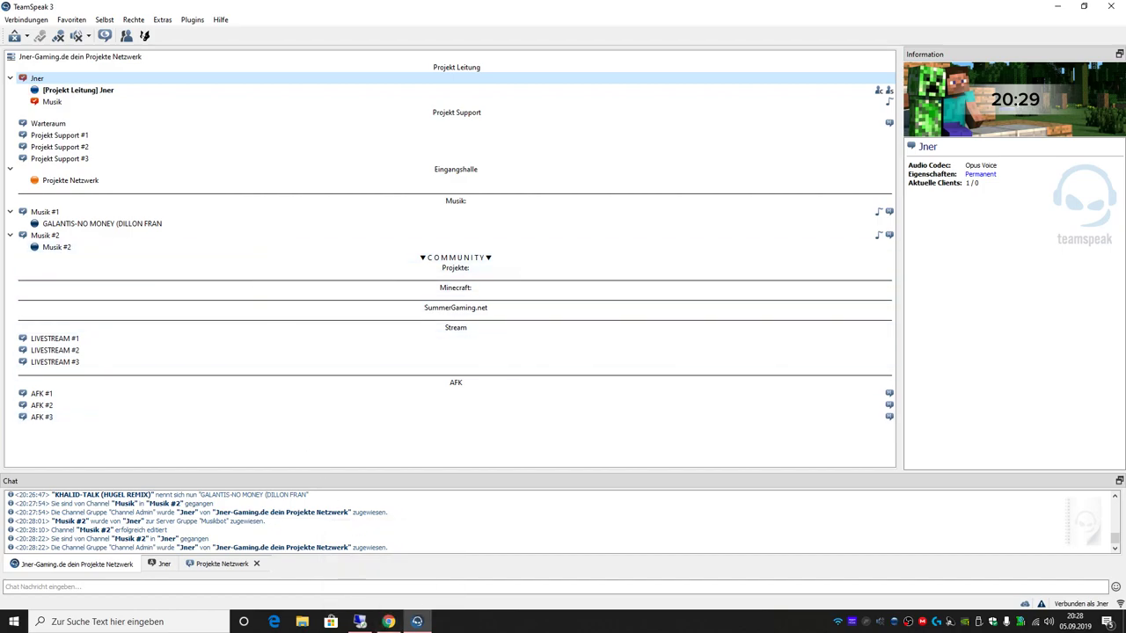
mouse_move(386, 624)
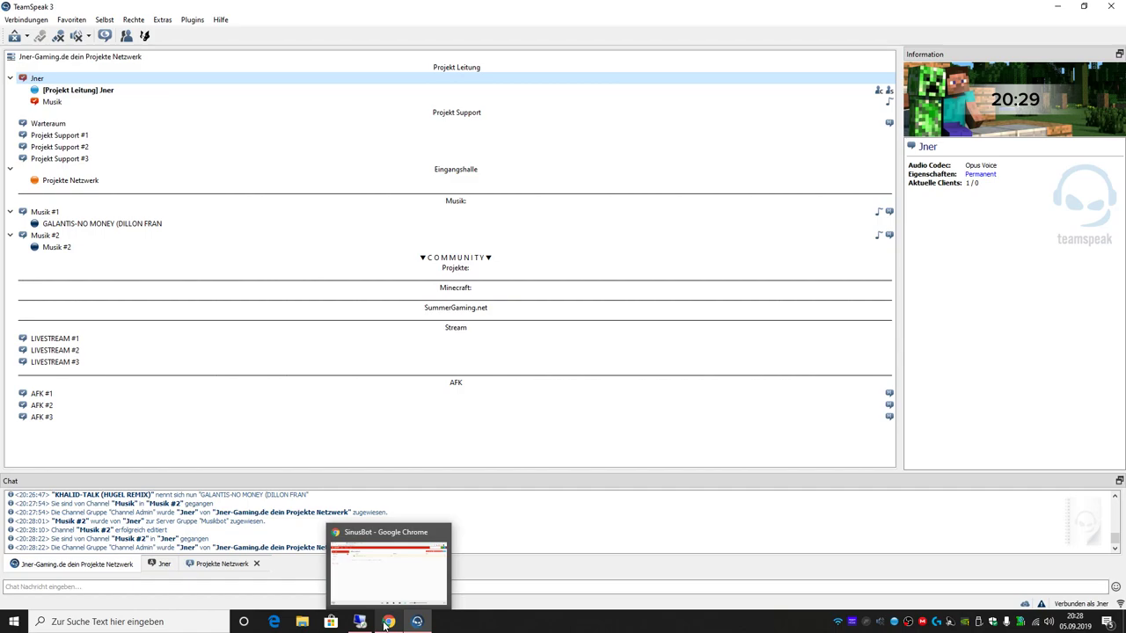
click(386, 624)
click(1056, 8)
Step: Connect Remote Desktop to 91.210.224.17 and dismiss the session-ended and TeamSpeak notices
click(1055, 7)
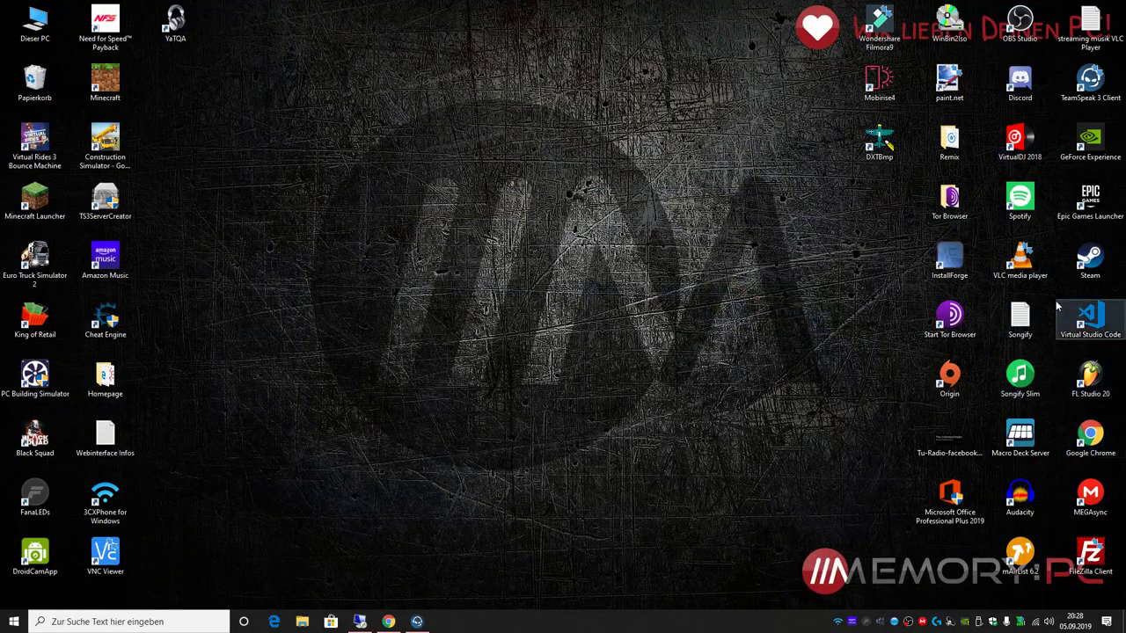
click(141, 622)
text(remo)
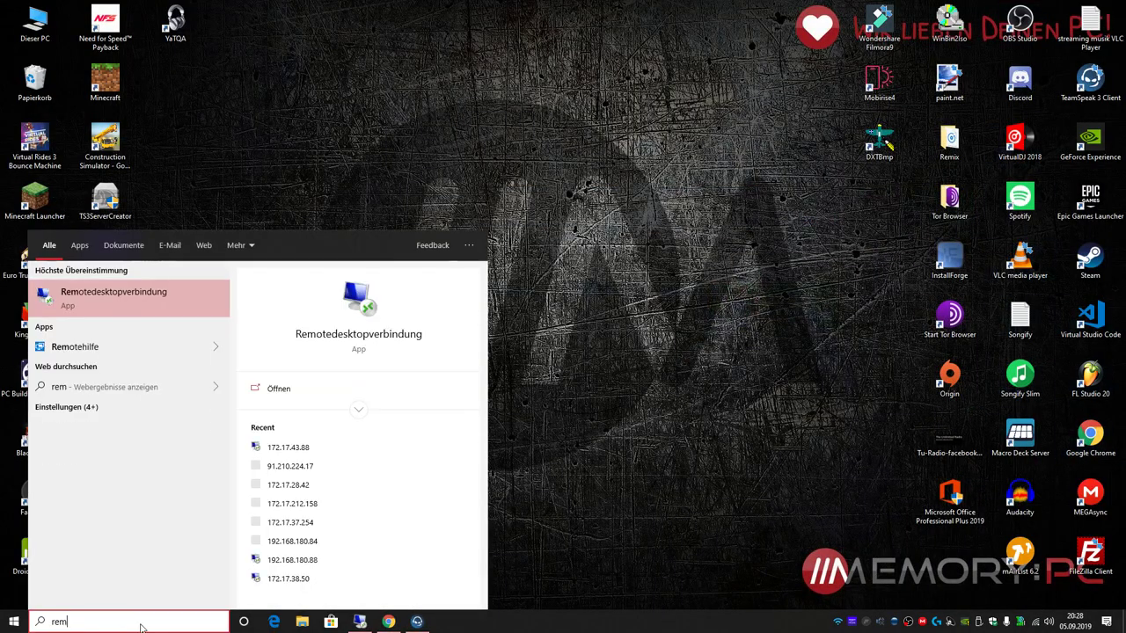
key(Return)
key(Return)
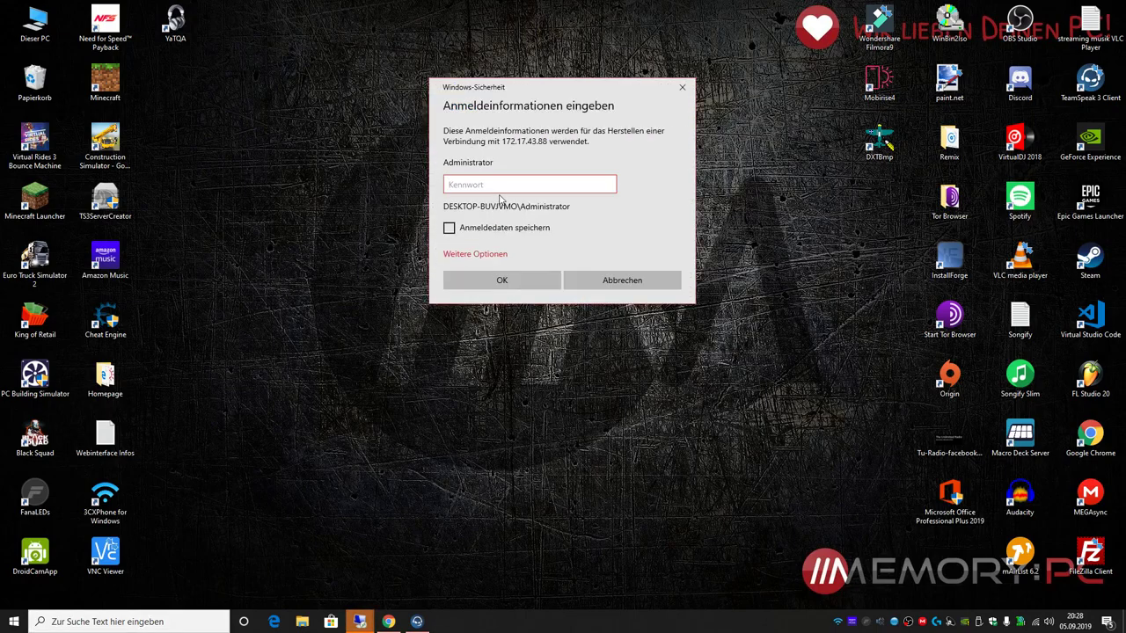
key(Escape)
text(91.210.224.17)
key(Return)
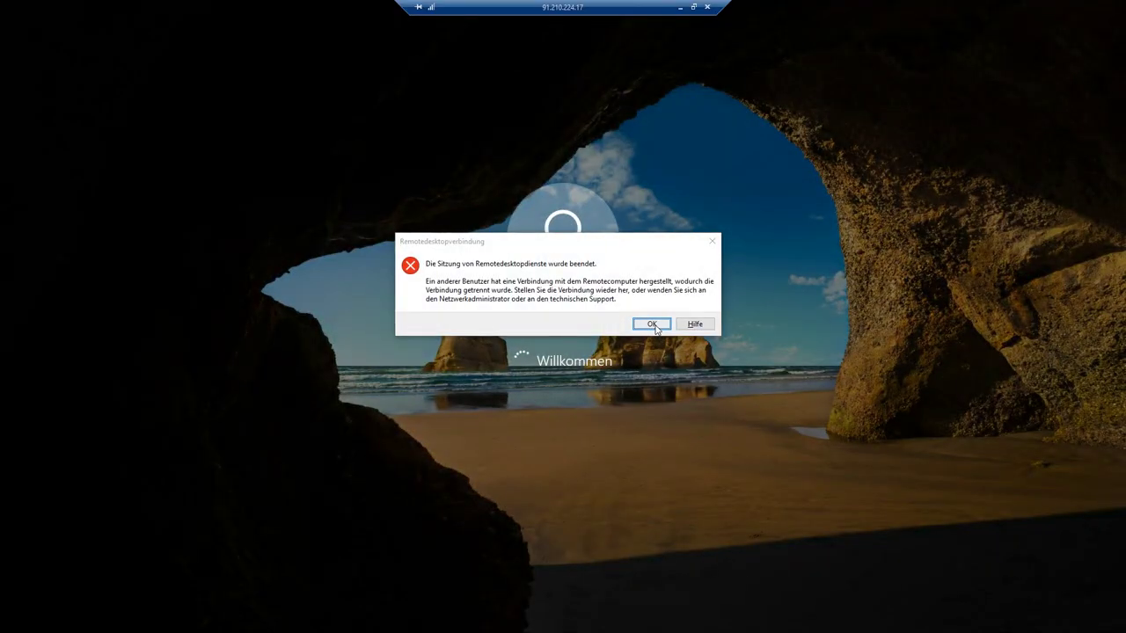
click(652, 325)
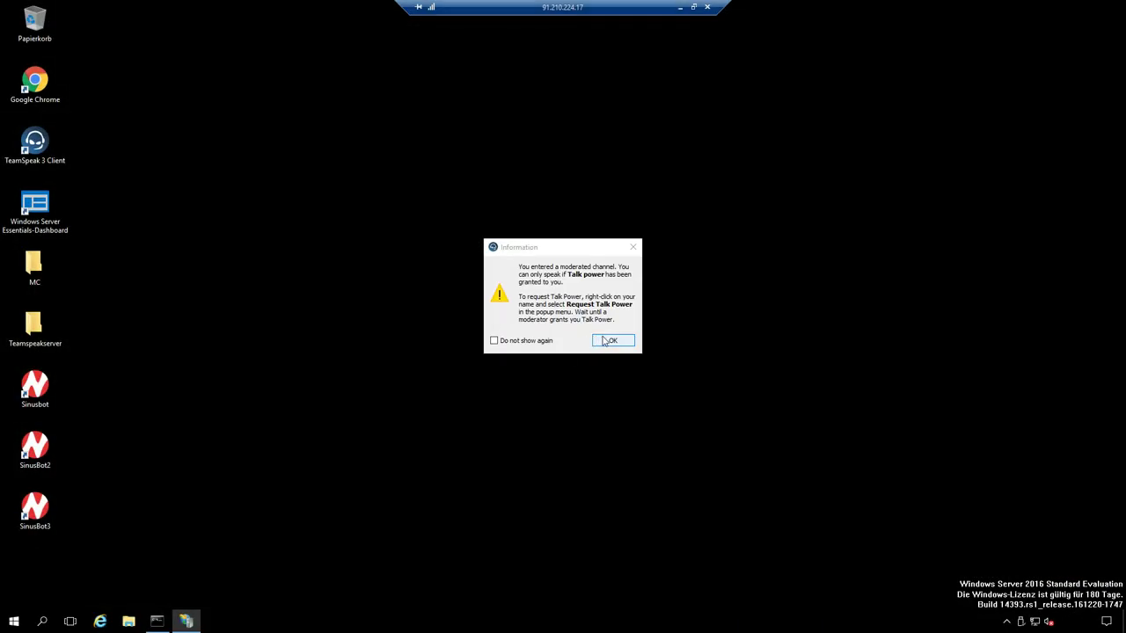
click(606, 341)
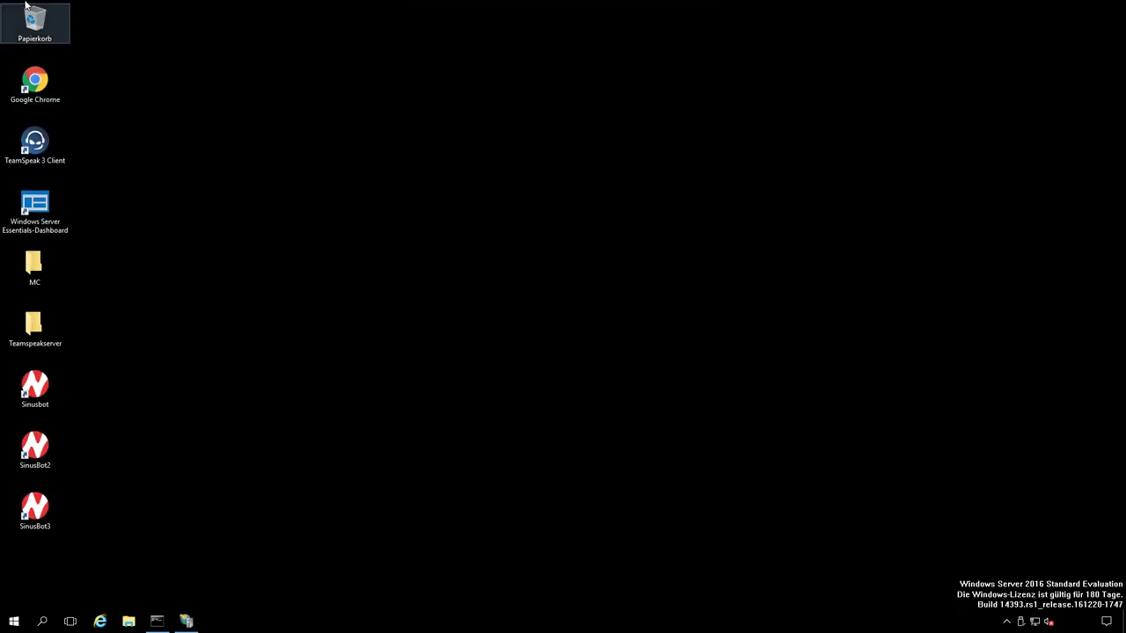
right_click(400, 630)
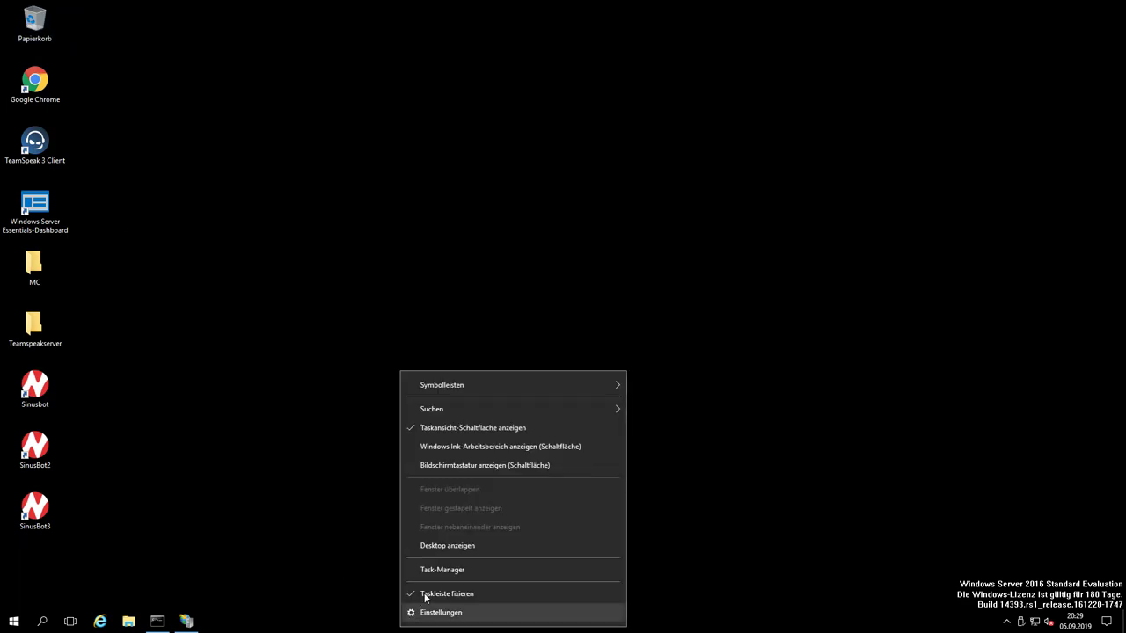
click(435, 570)
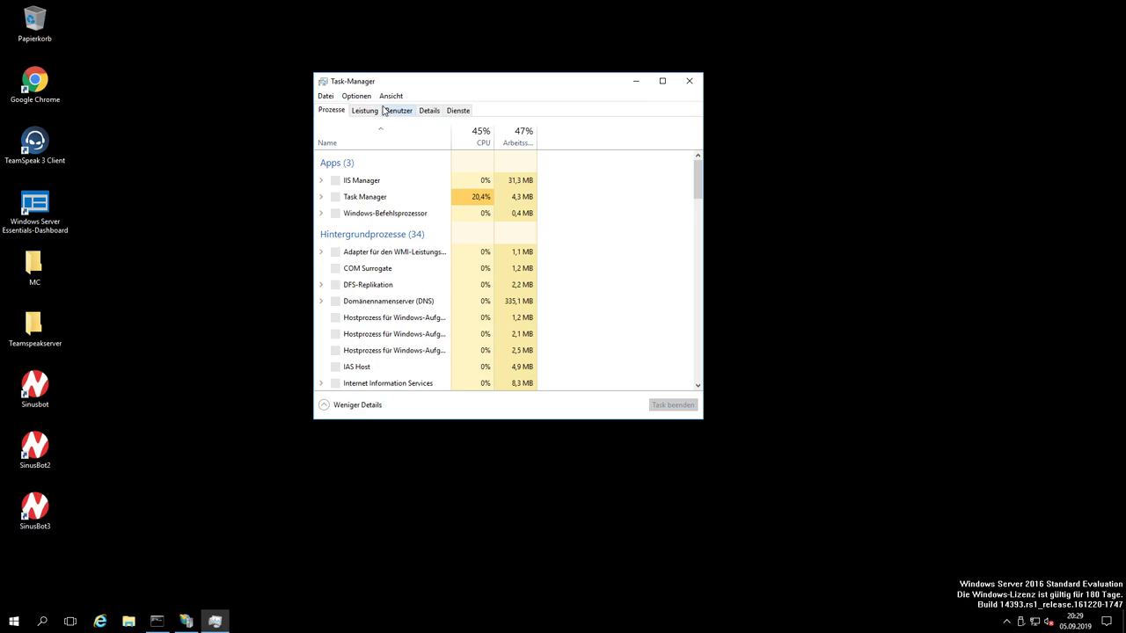
click(364, 111)
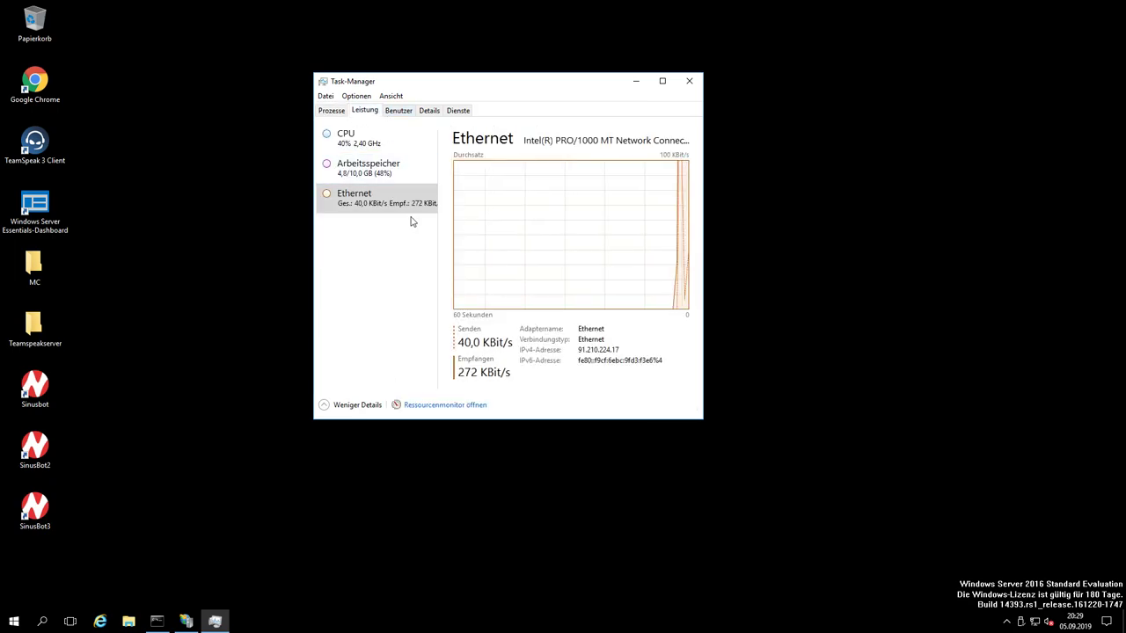
click(688, 80)
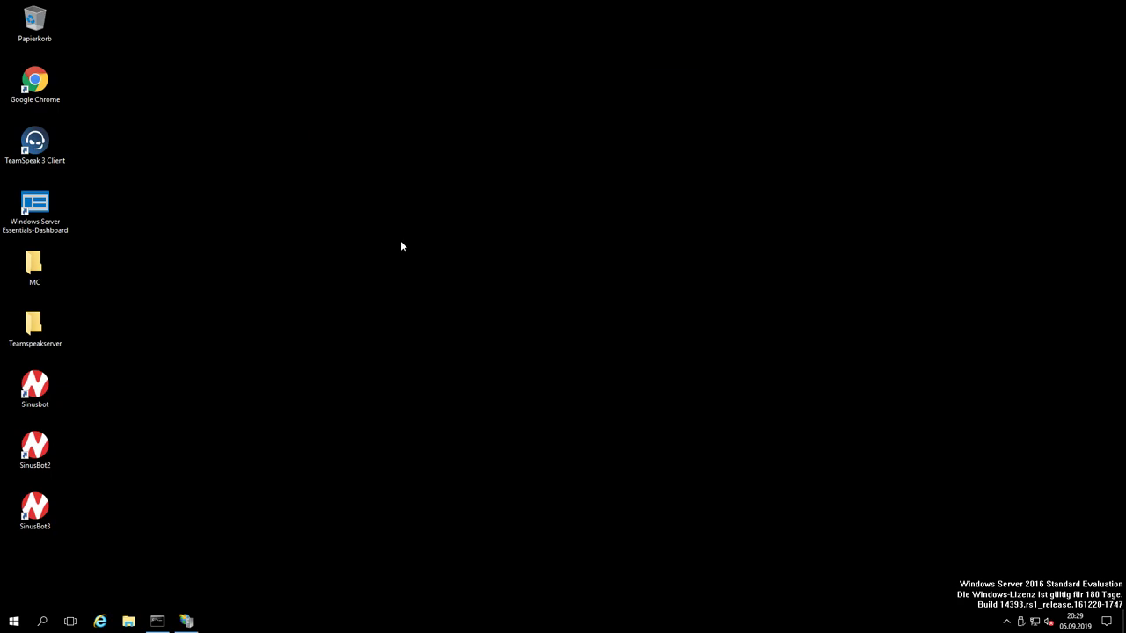
Step: Select all 11 scripts in the Sinusbot installation's scripts folder
right_click(62, 387)
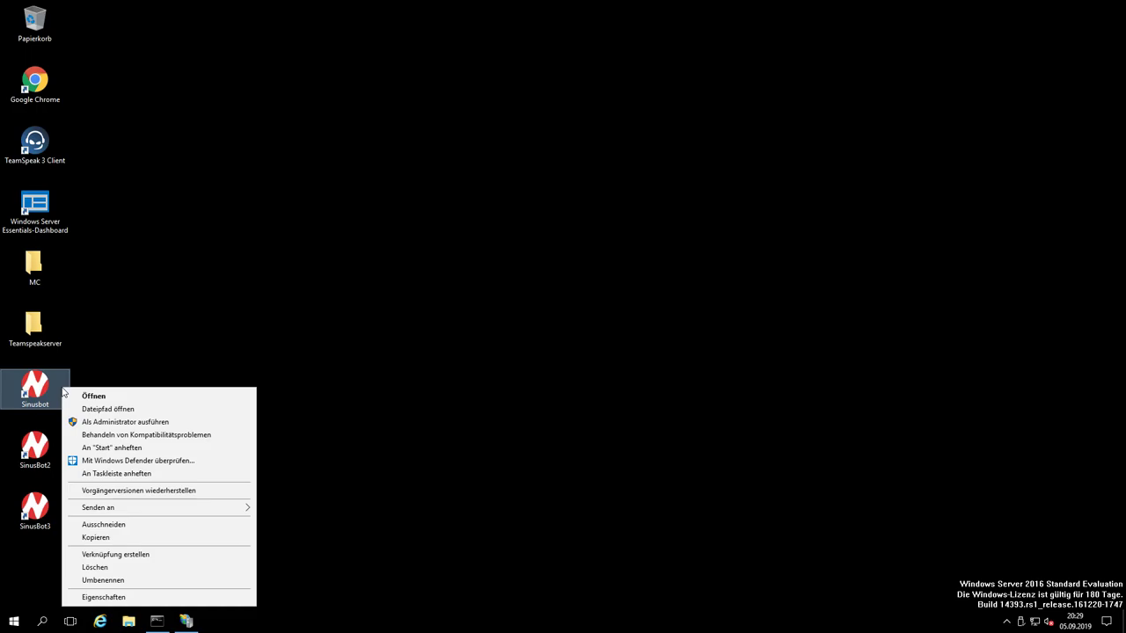
click(88, 409)
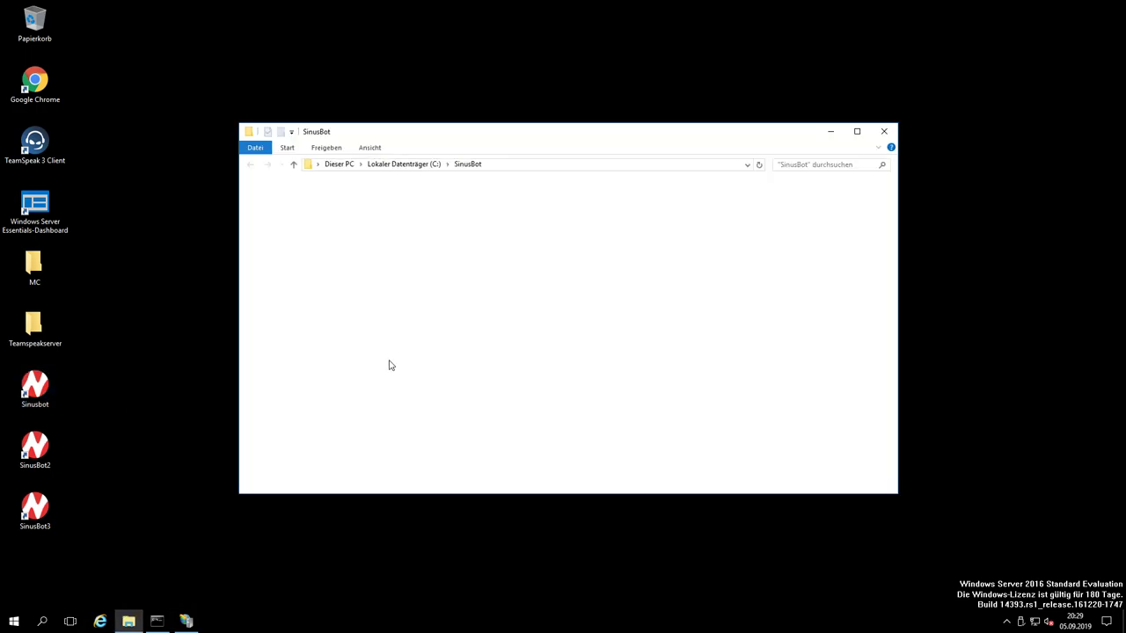
double_click(365, 212)
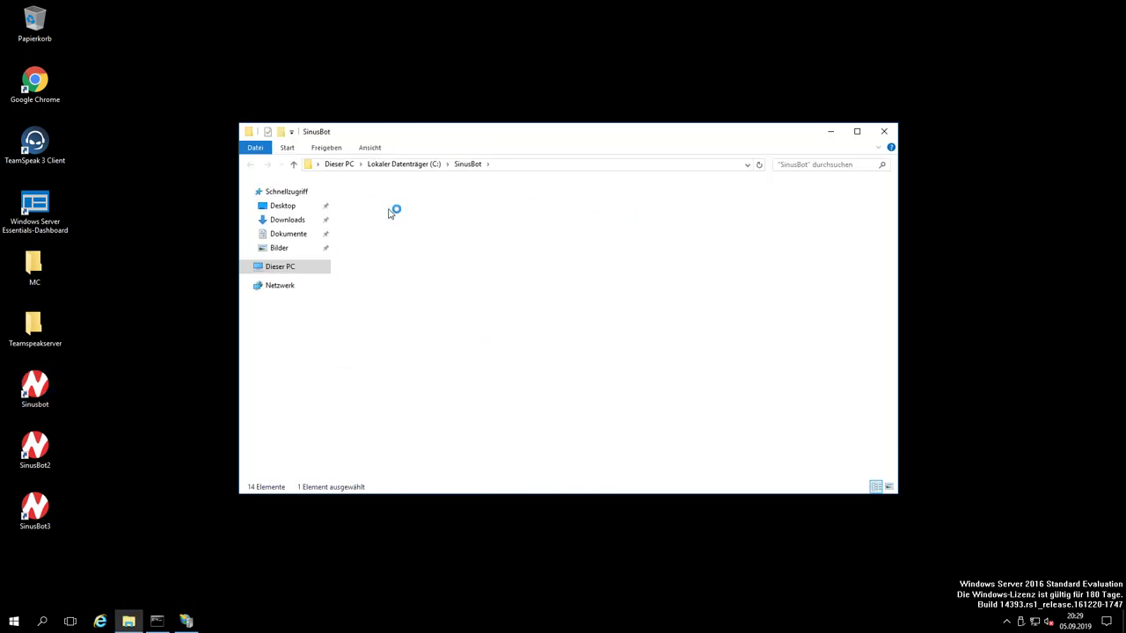
click(388, 366)
drag(386, 278, 389, 200)
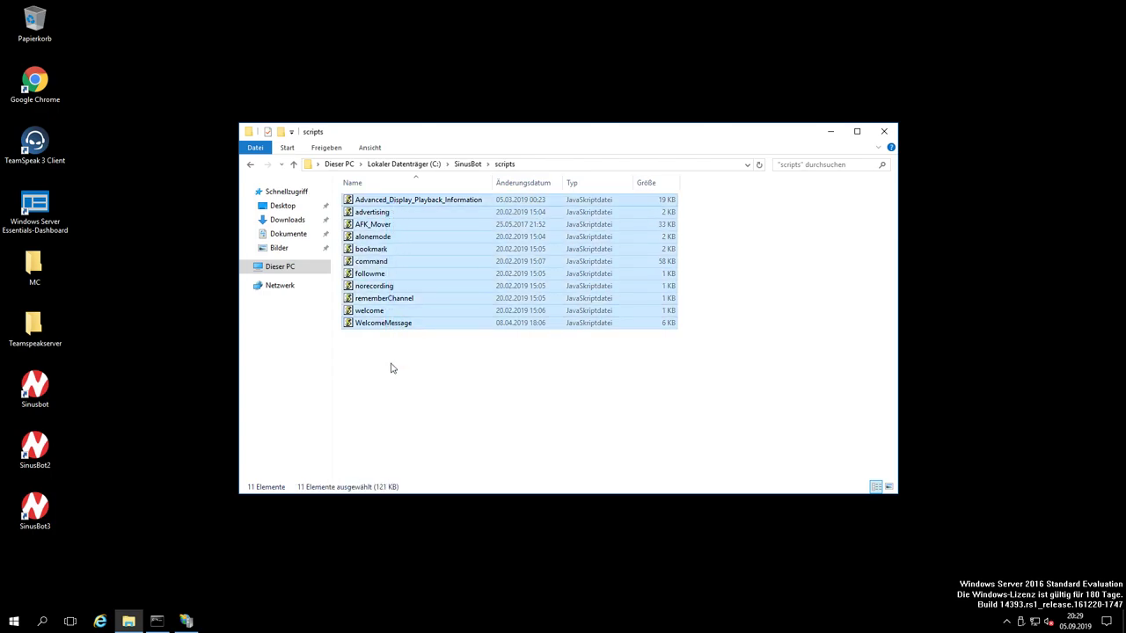
Step: Paste the scripts into SinusBot2's scripts folder, replacing existing files
right_click(47, 448)
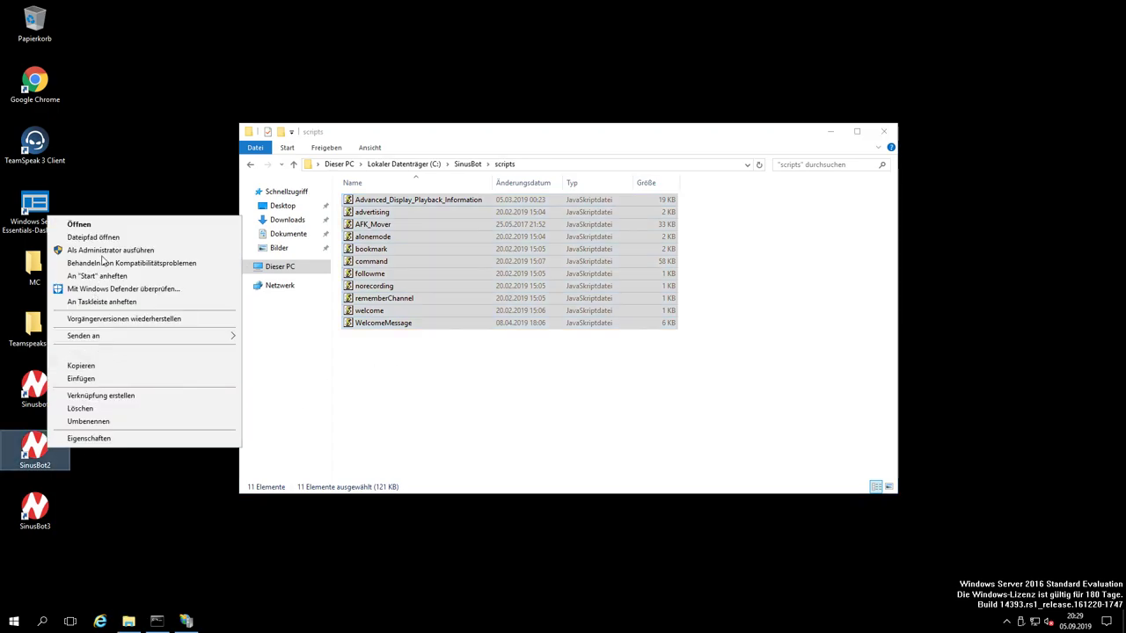
click(93, 238)
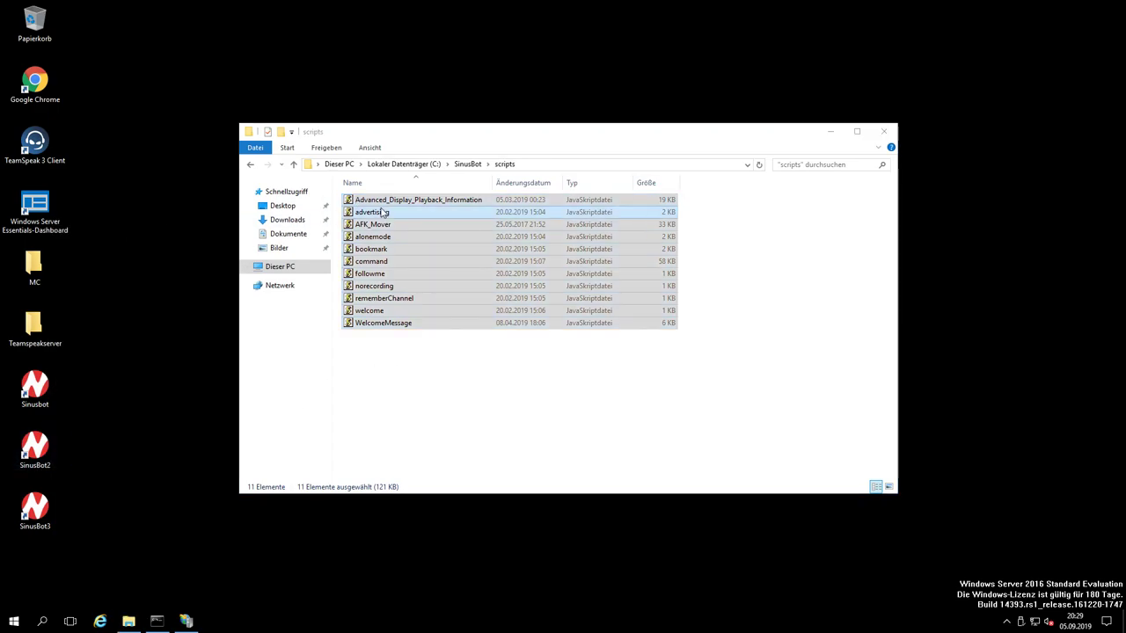
click(399, 231)
double_click(398, 231)
key(ctrl+a)
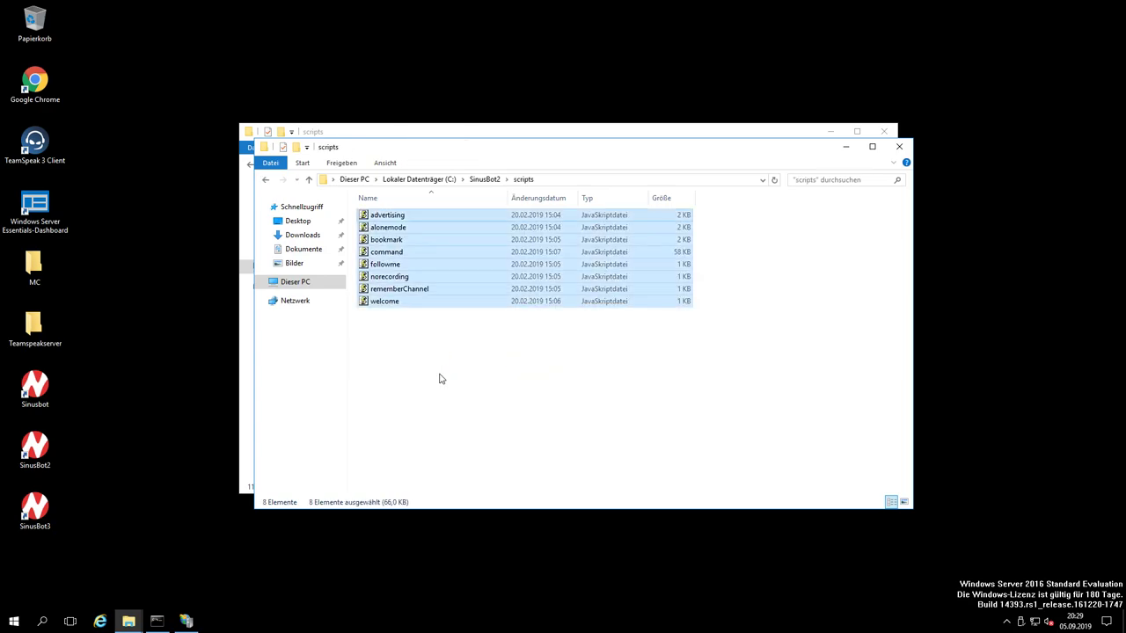
key(ctrl+v)
key(Return)
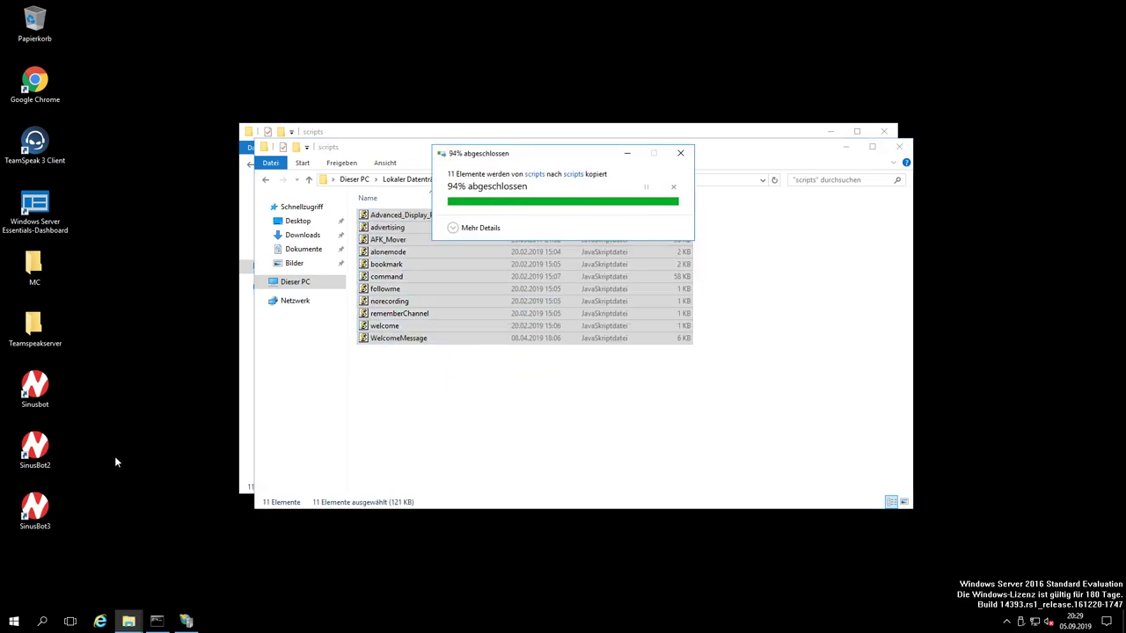
Step: Paste the scripts into SinusBot3's scripts folder, replace existing files, and close the Explorer windows
right_click(51, 499)
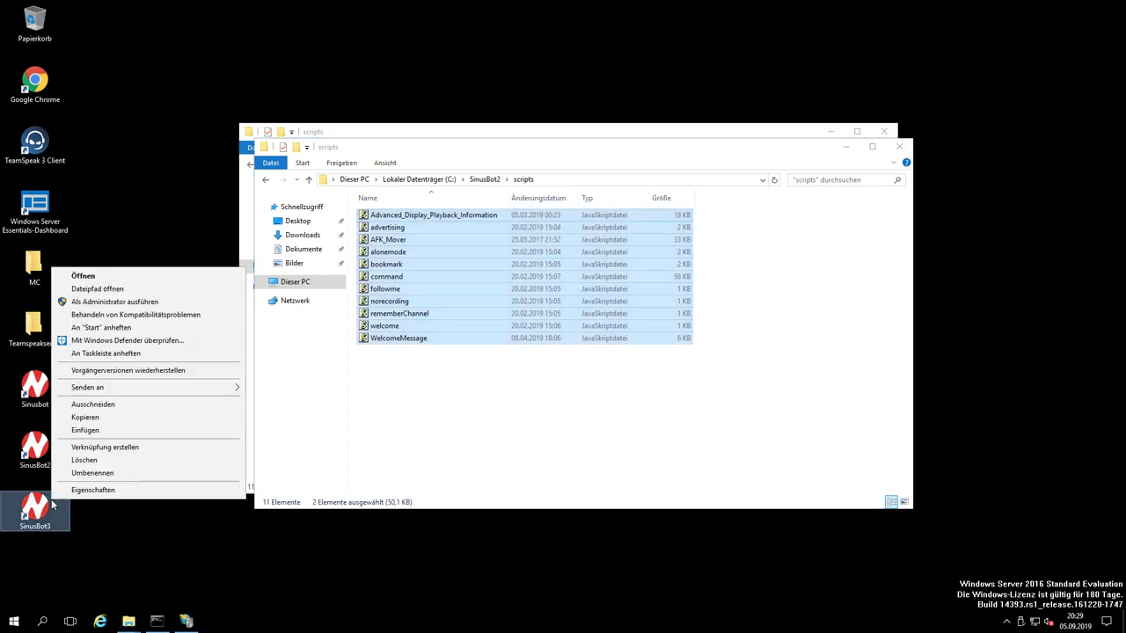
click(132, 289)
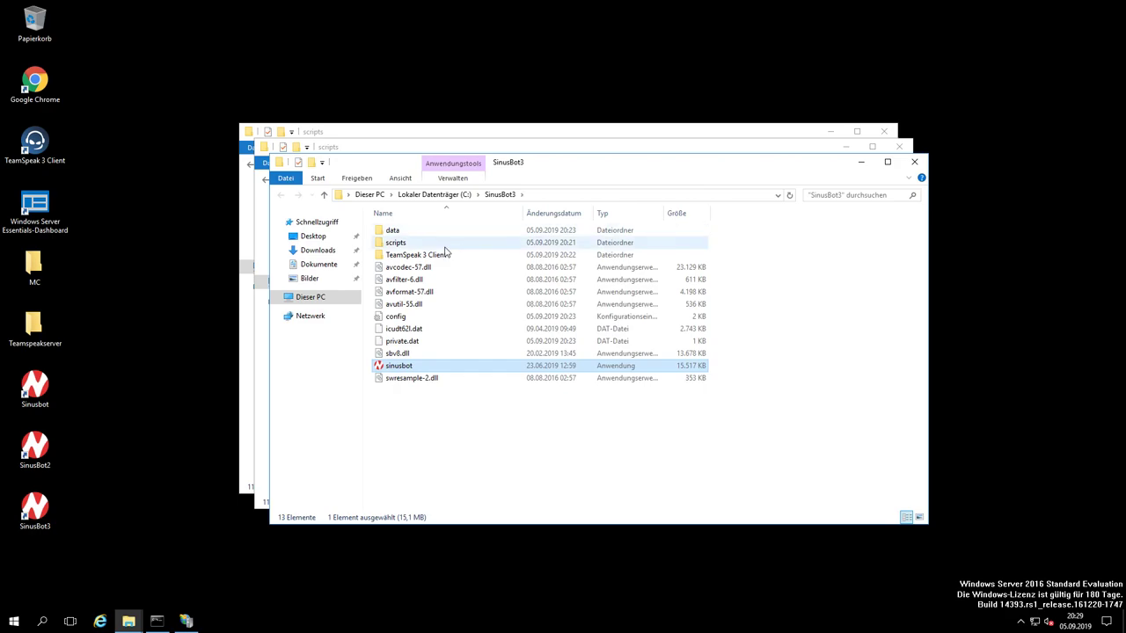
double_click(445, 247)
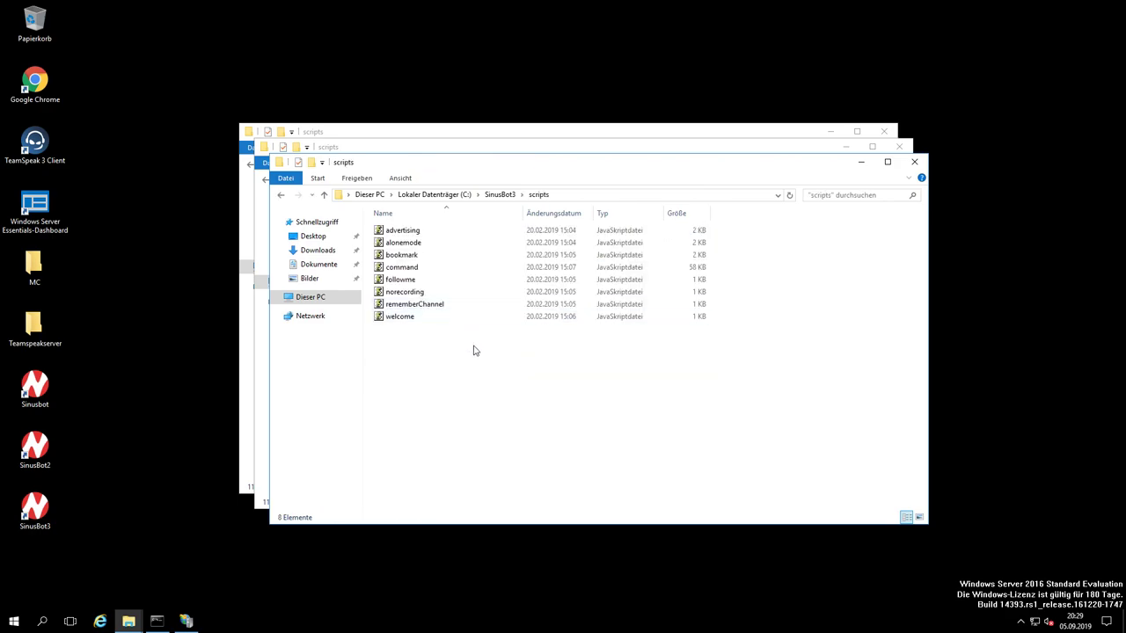
key(ctrl+v)
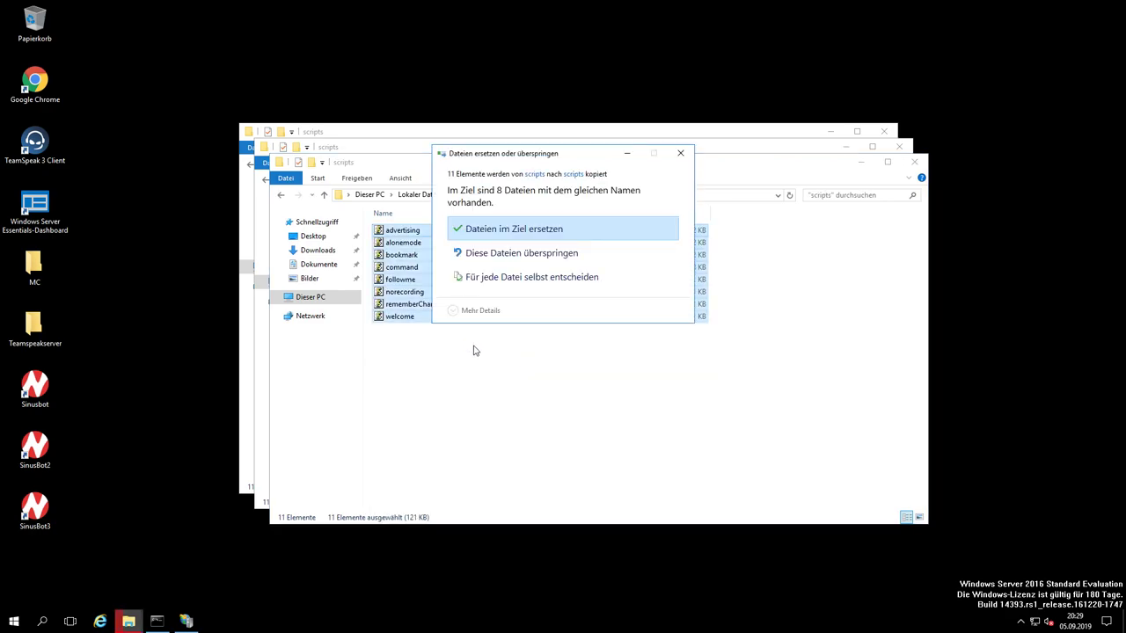
key(Return)
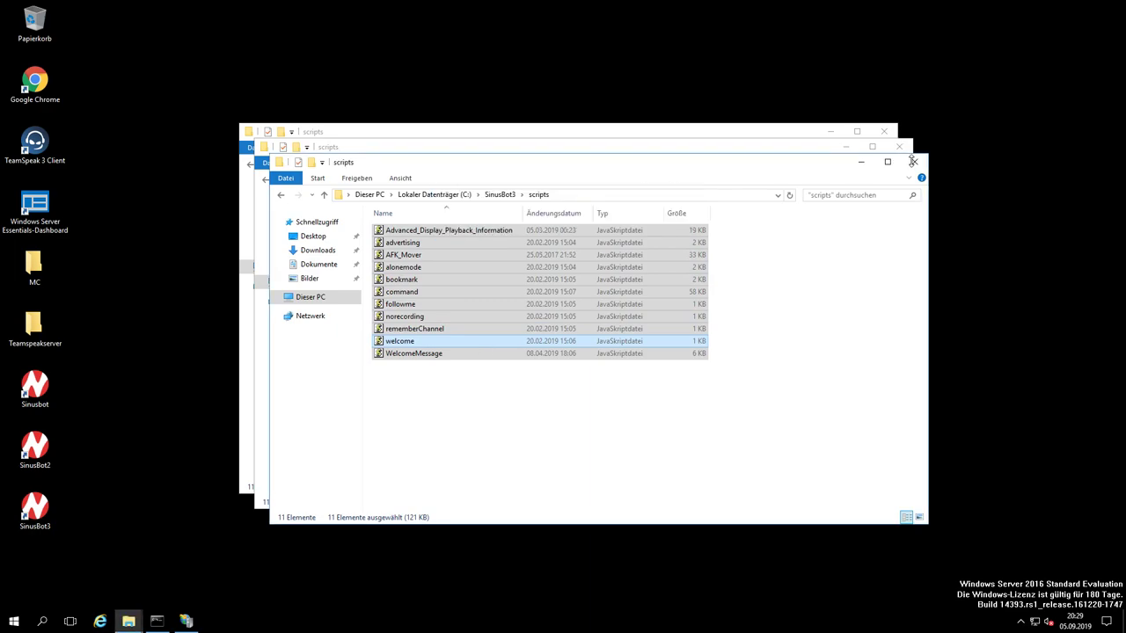
click(915, 162)
click(899, 146)
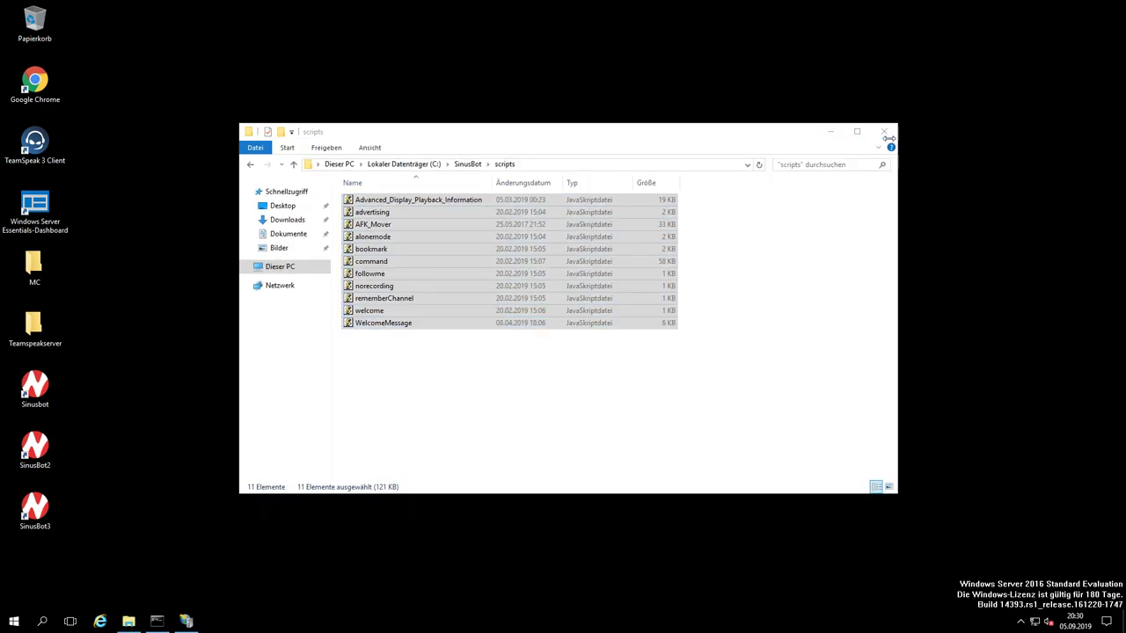
click(884, 131)
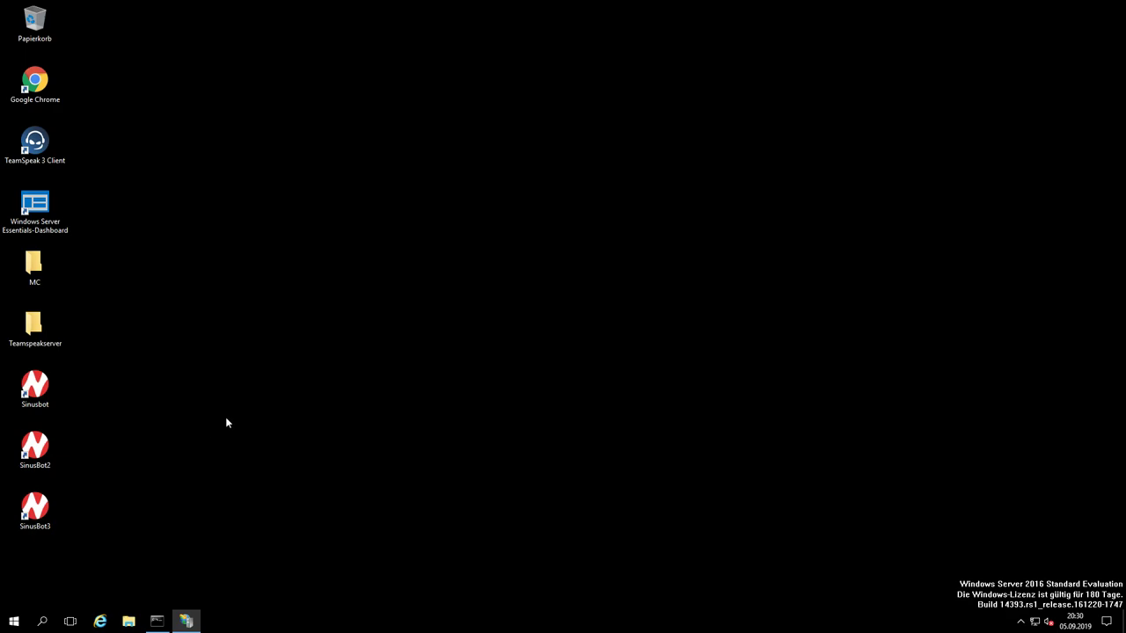
Step: End the remote session to the server and close the Remotedesktopverbindung dialog
mouse_move(809, 16)
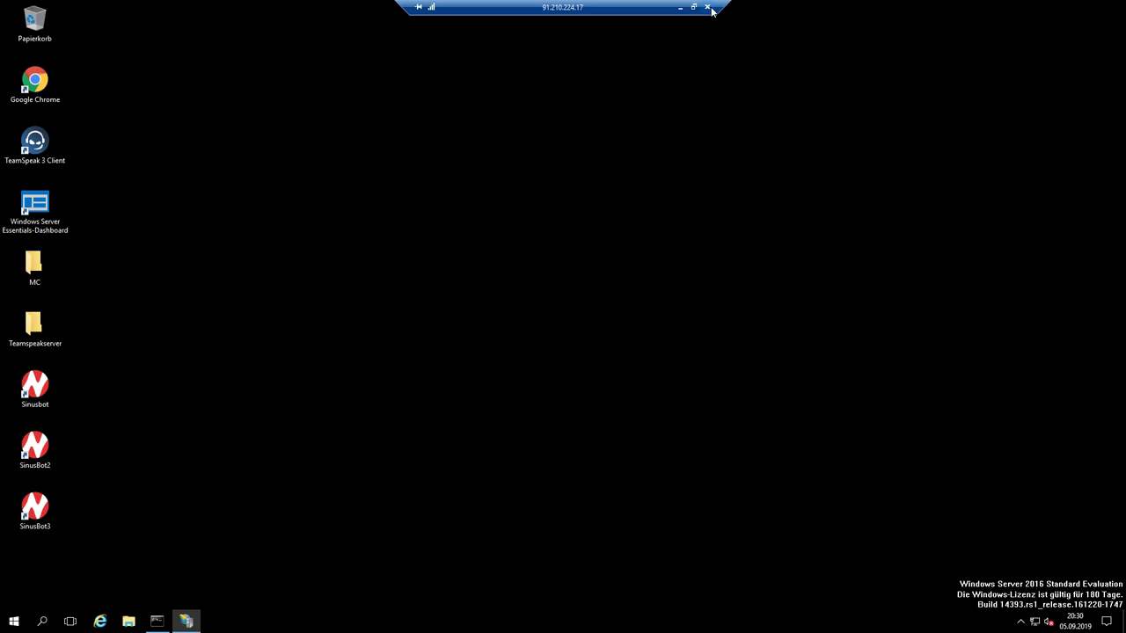
click(707, 7)
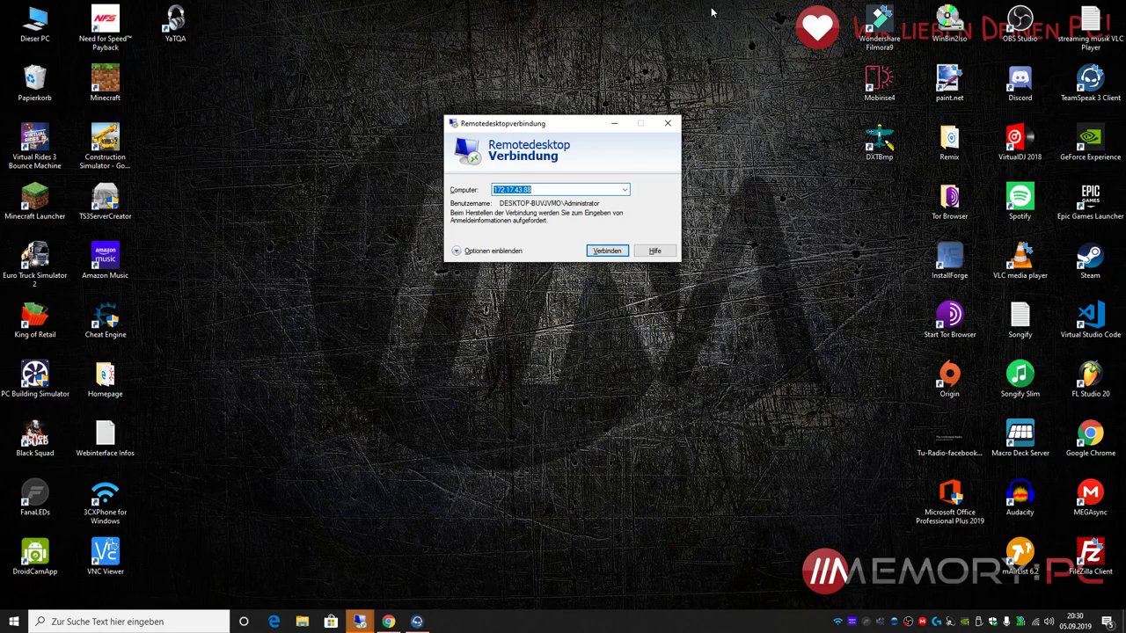
click(670, 125)
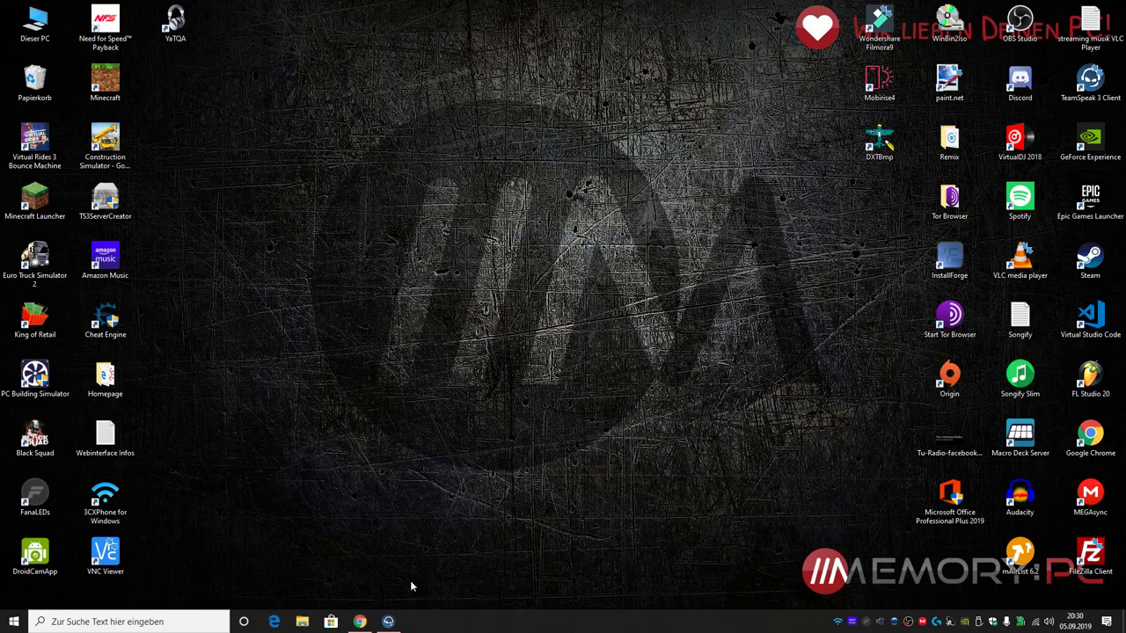
Step: Return to Chrome and load jner-gaming.de in a new tab
click(360, 621)
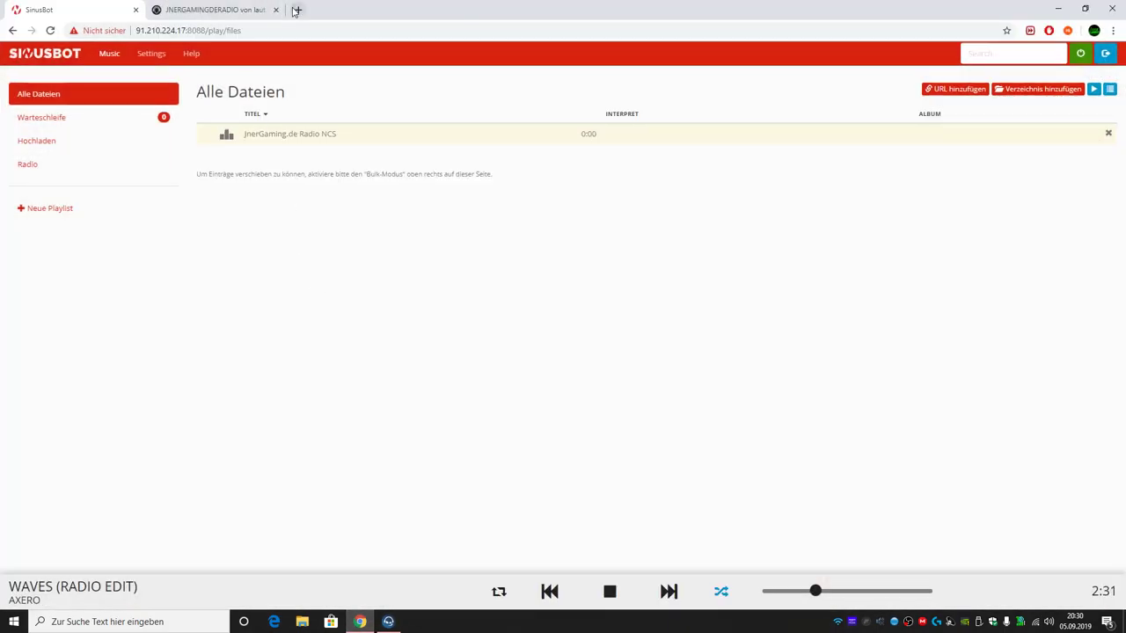
click(298, 10)
text(j)
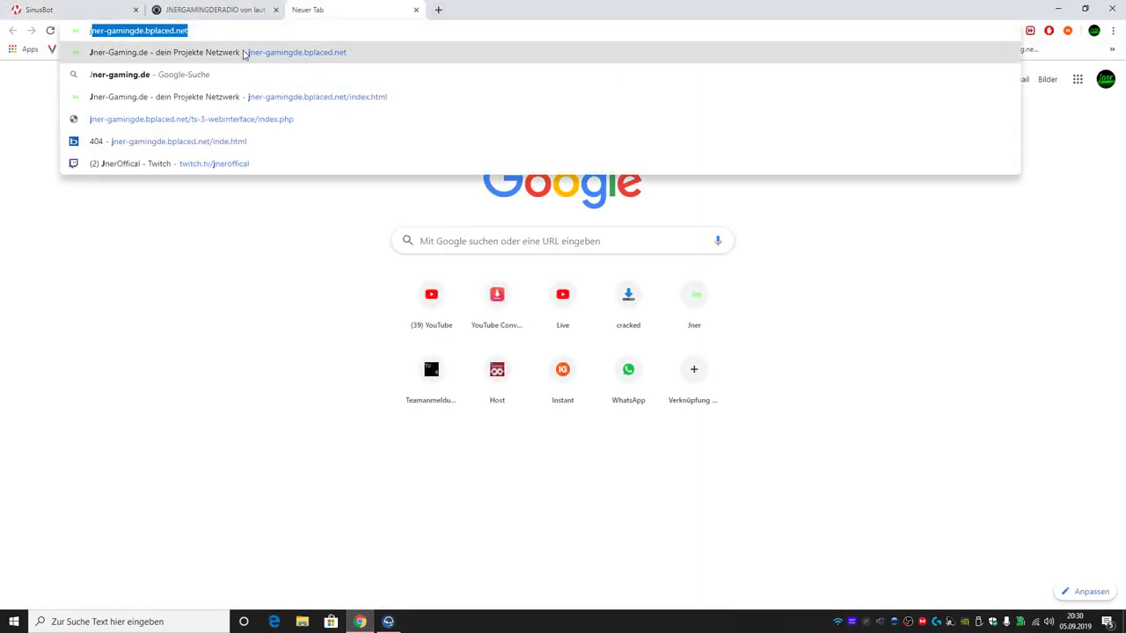
text(ner-gamingd)
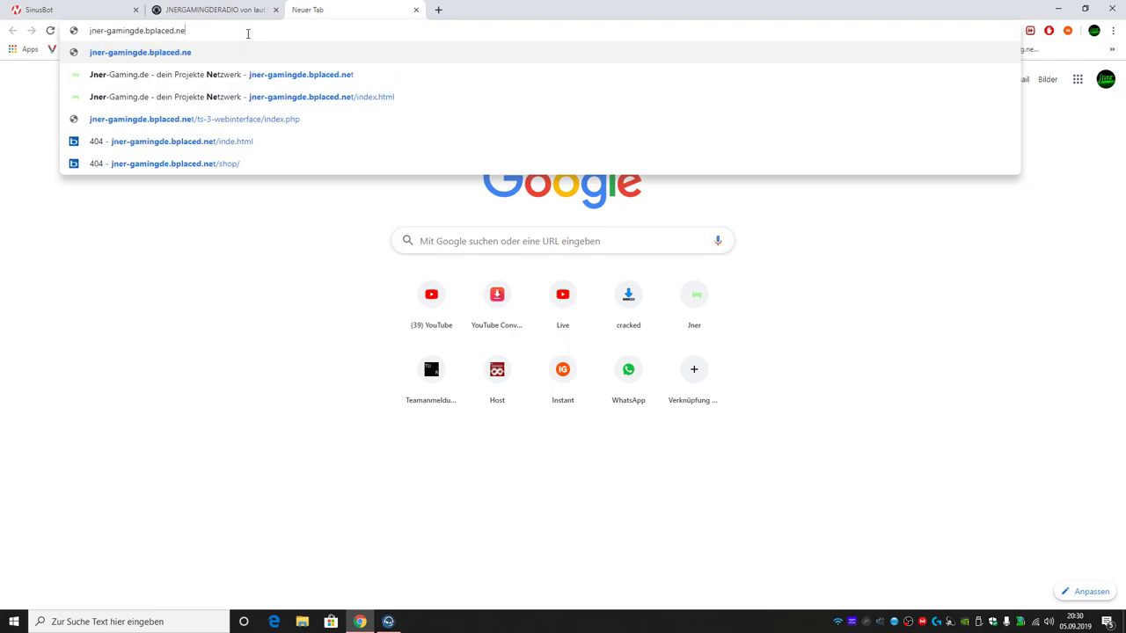
key(BackSpace)
key(BackSpace)
text(.)
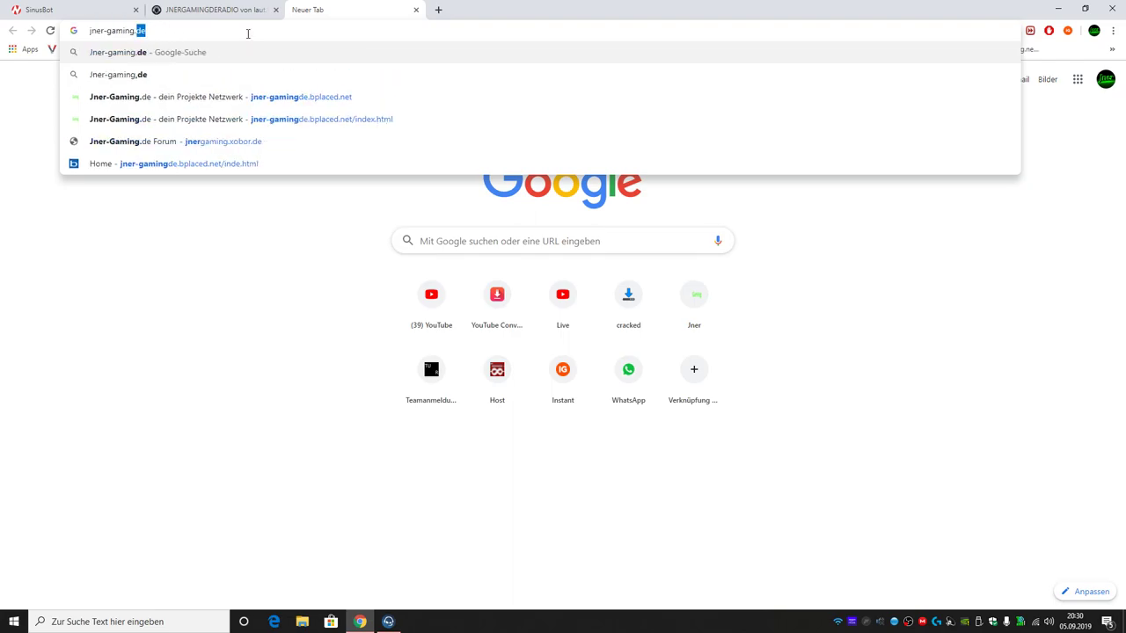
key(Return)
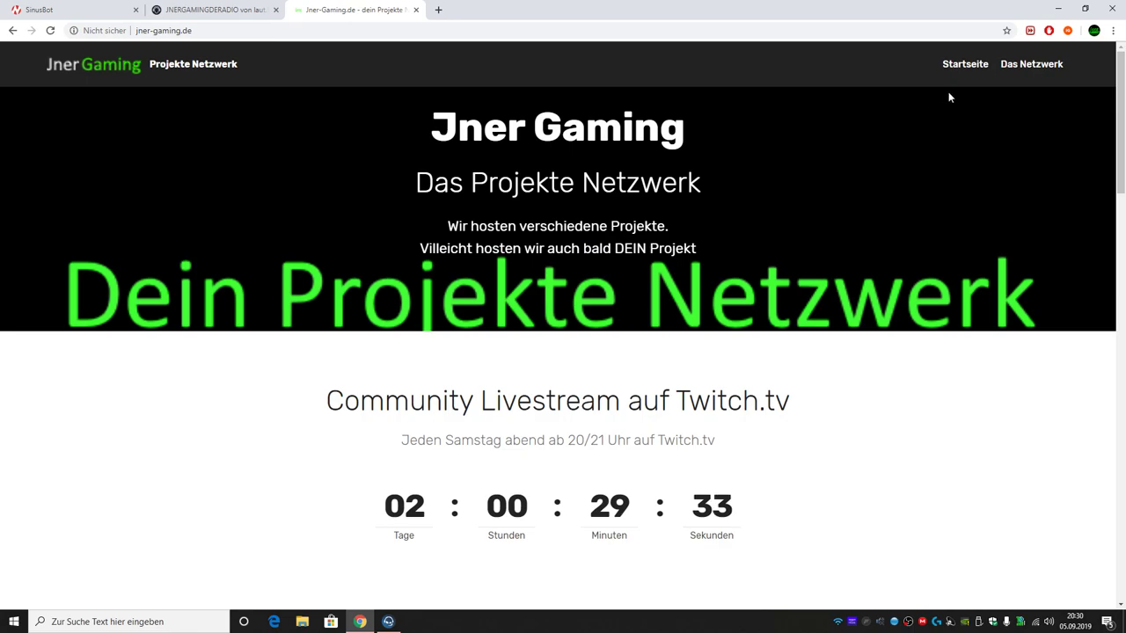
Step: Advance the homepage slider and go to 'Zu unseren Angeboten' to see the 4€, 10€ and 13€ vServer plans
scroll(450, 318, down, 4)
scroll(450, 319, down, 6)
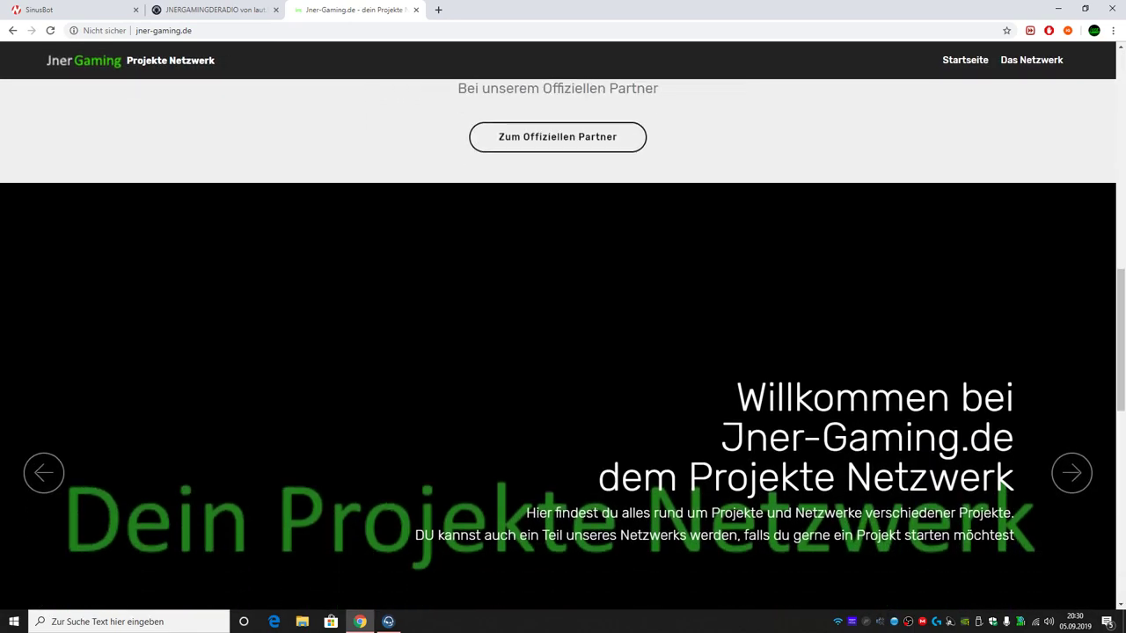
click(1071, 417)
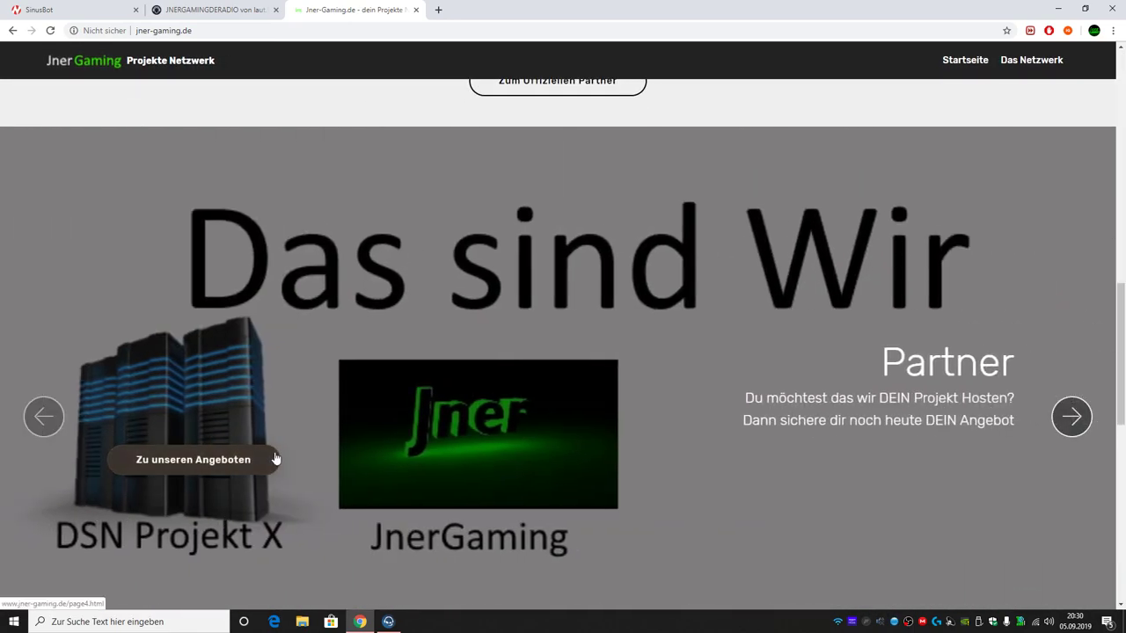
click(275, 459)
scroll(320, 370, down, 3)
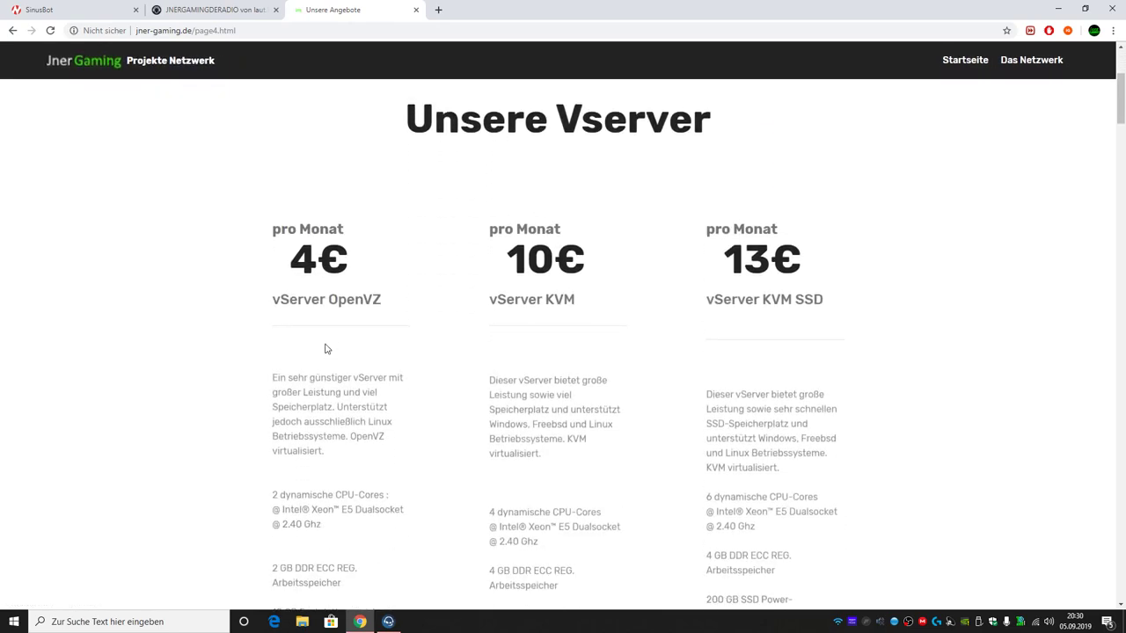
Step: Scroll past Webspace, Game/Voiceserver and Musikbot to the Minecraft plans at 5€, 7€ and 10€
scroll(325, 350, down, 12)
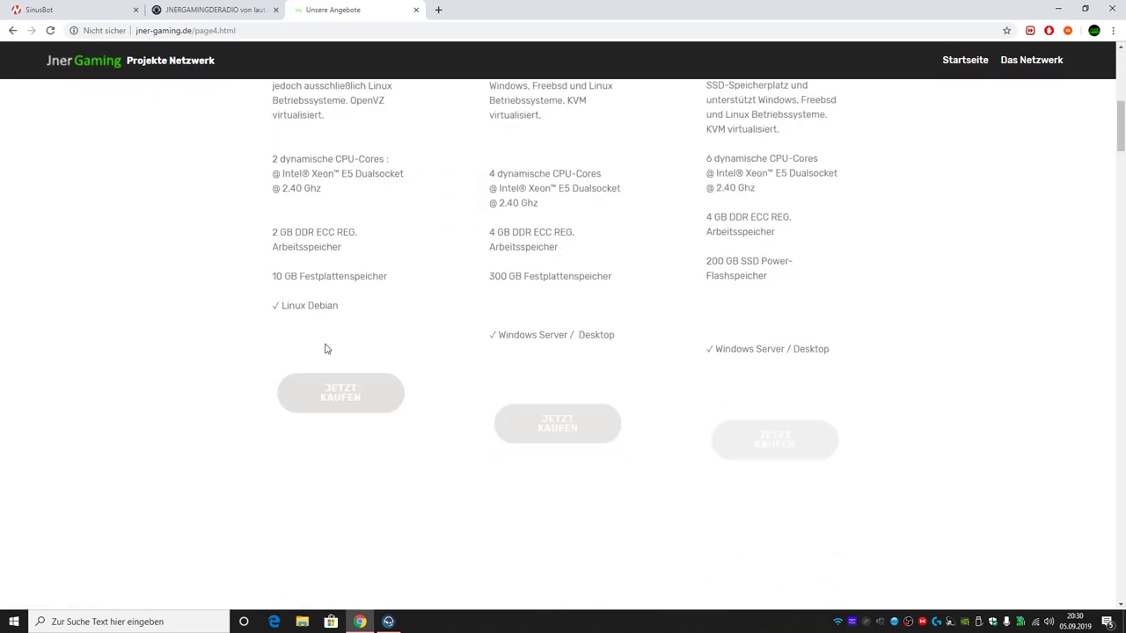
scroll(325, 347, down, 10)
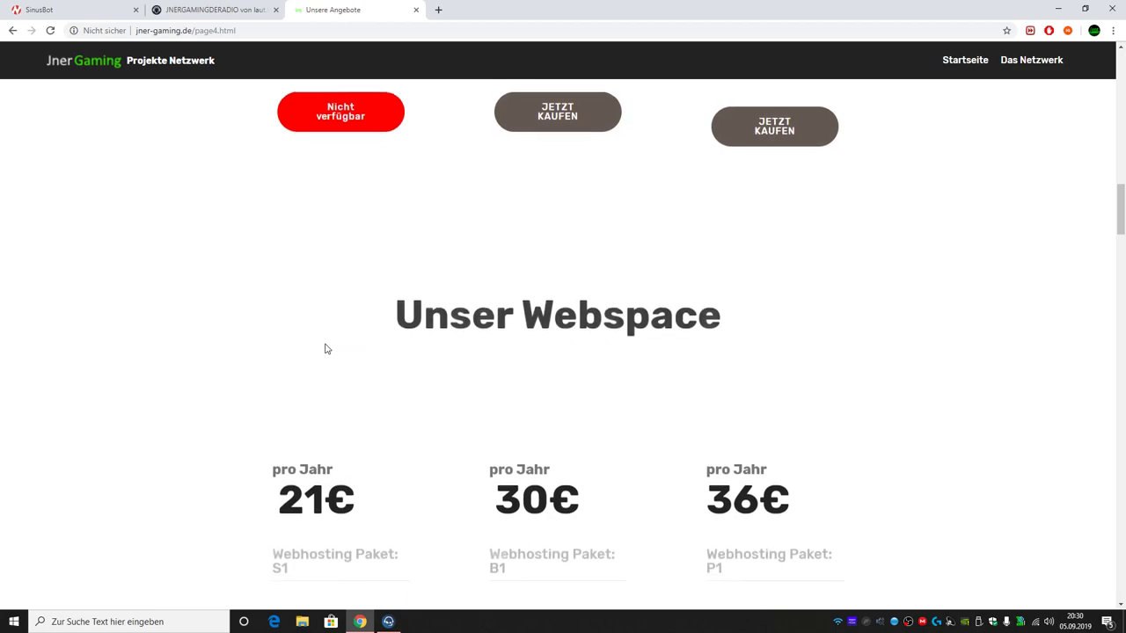
scroll(325, 344, down, 6)
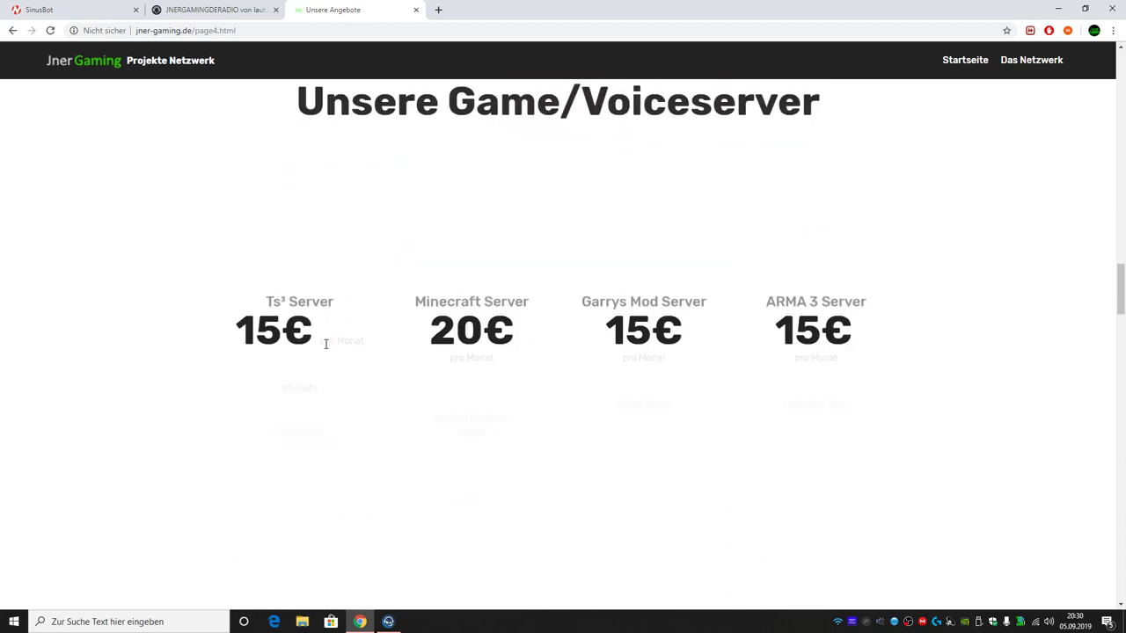
scroll(326, 344, up, 1)
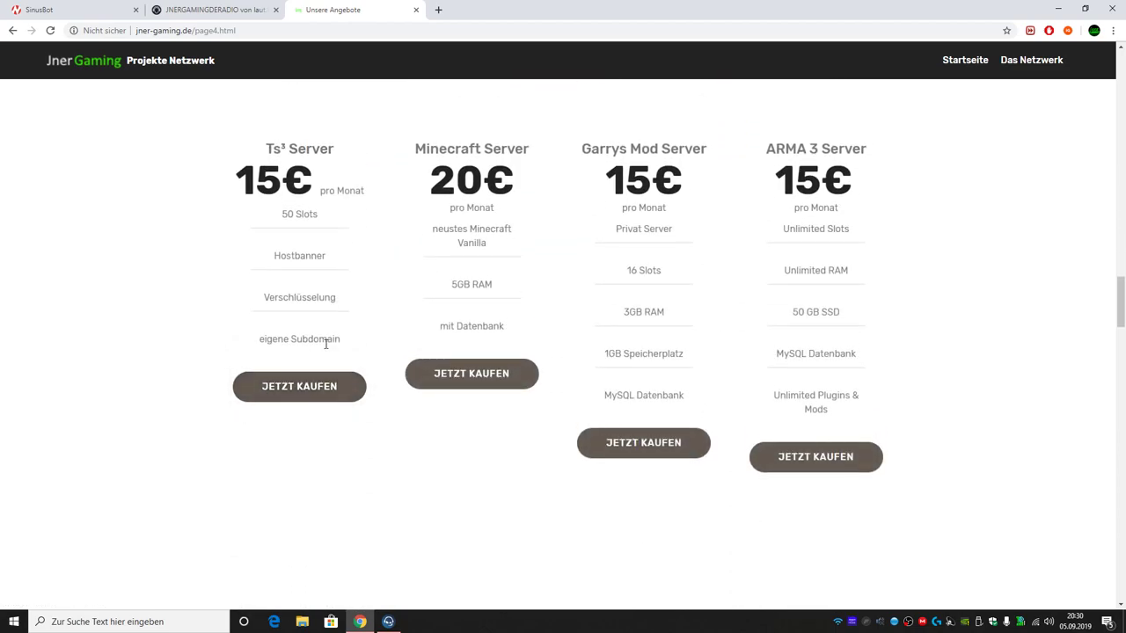
scroll(325, 343, down, 6)
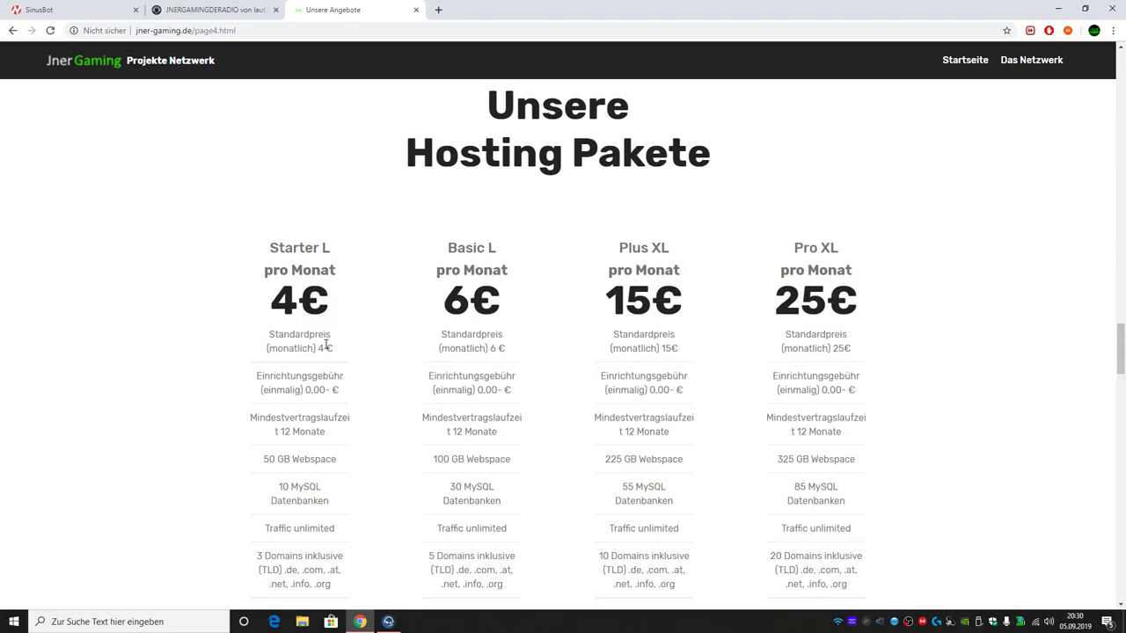
scroll(326, 346, down, 10)
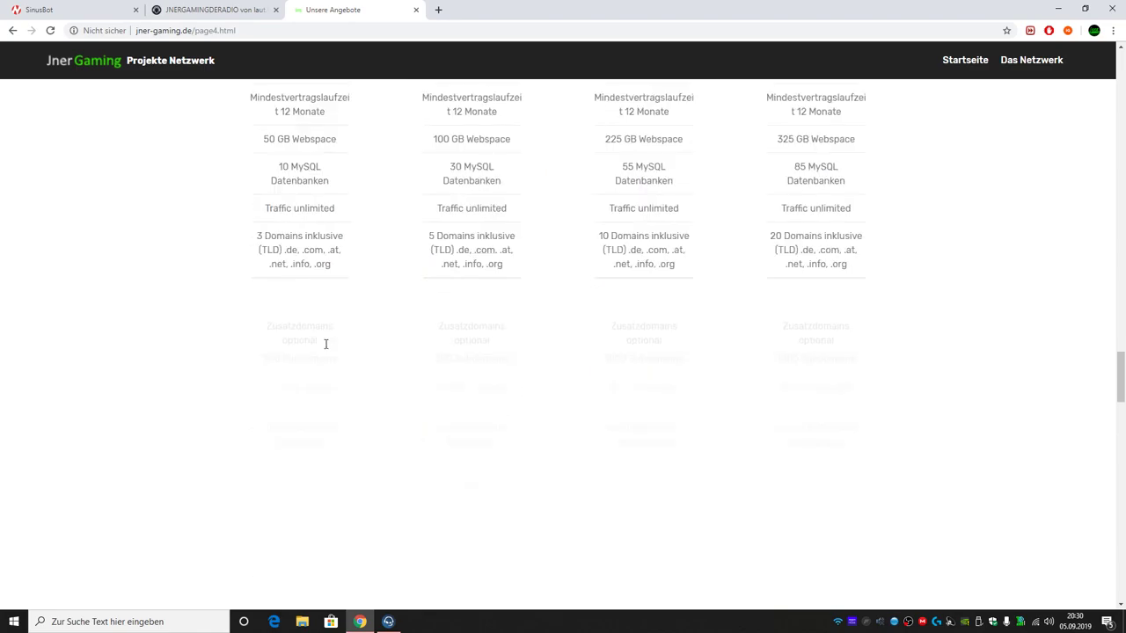
scroll(326, 347, up, 1)
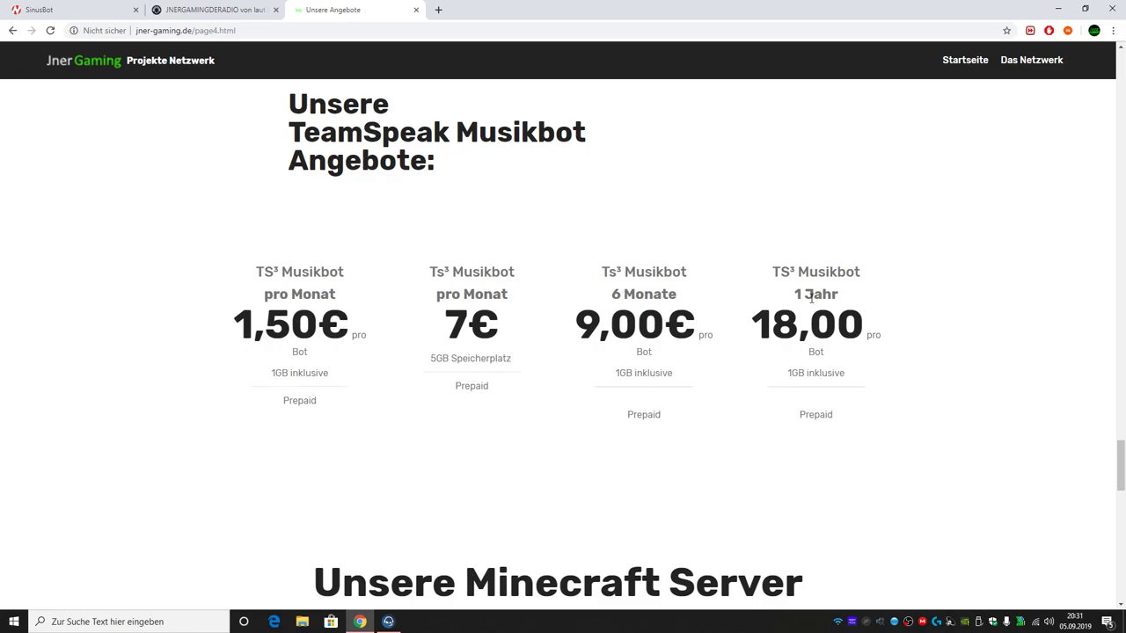
scroll(659, 364, down, 5)
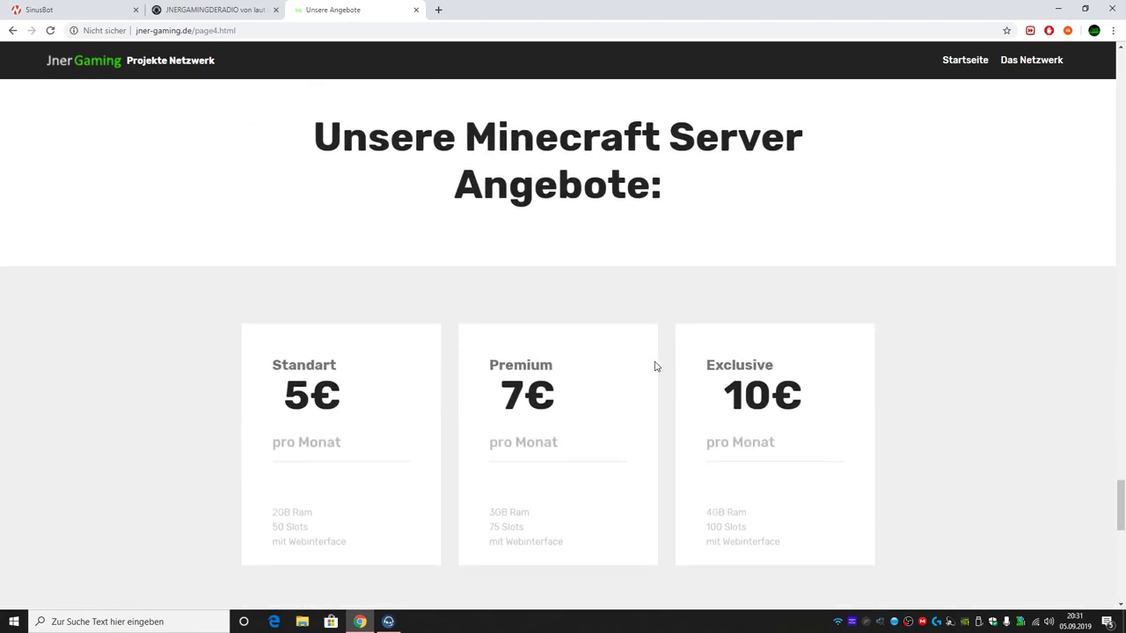
scroll(624, 268, down, 1)
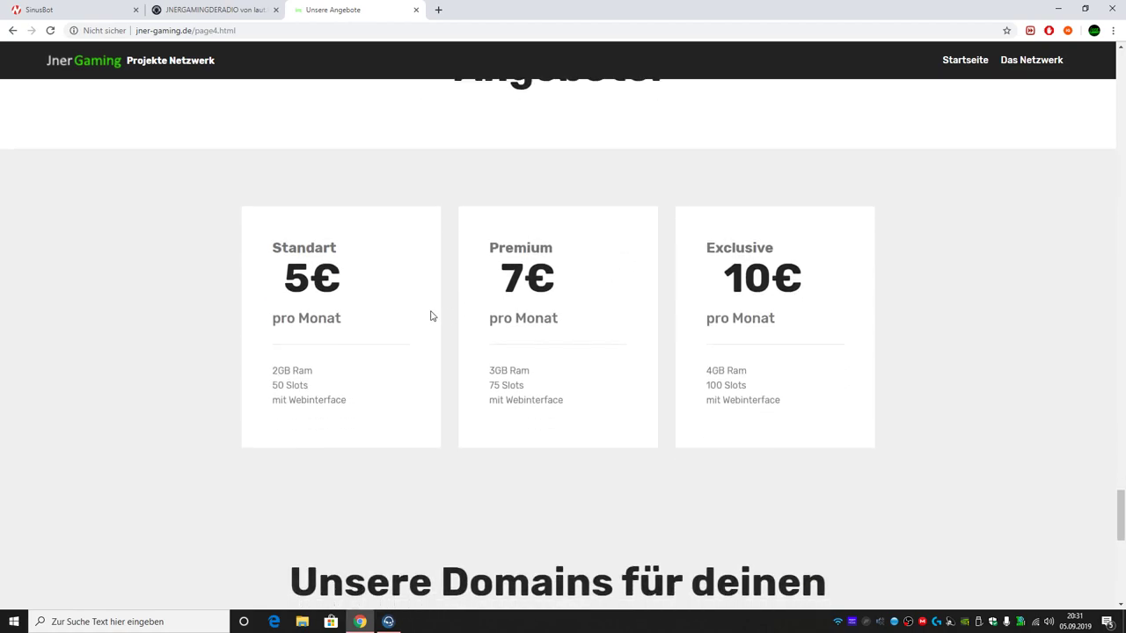